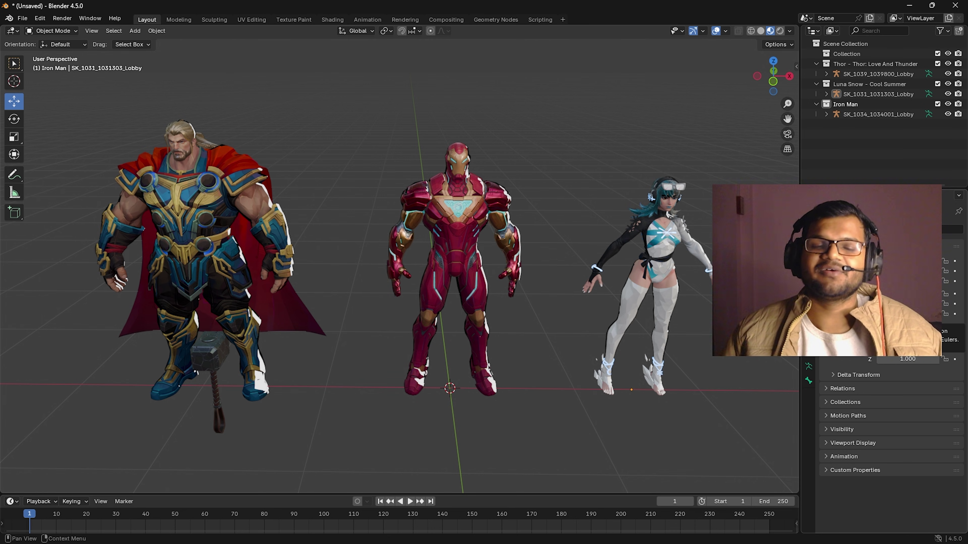
# Bring Thor and Iron Man into view, zoom in on Iron Man's metallic chest, then pull back.
pyautogui.keyDown('shift'); pyautogui.moveTo(704, 92); pyautogui.dragTo(754, 149, button='middle'); pyautogui.keyUp('shift')
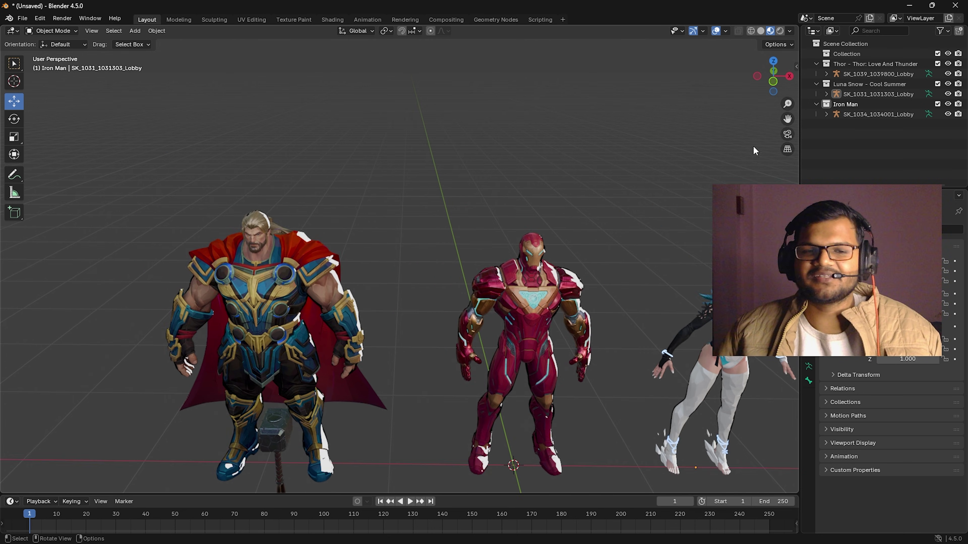
pyautogui.scroll(6, 203, 196)
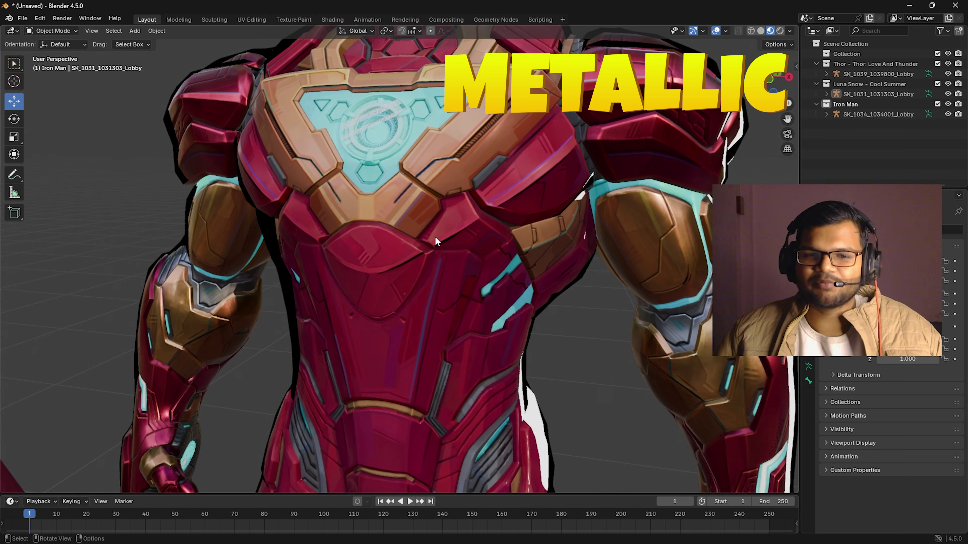
pyautogui.moveTo(435, 236); pyautogui.dragTo(450, 250, button='middle')
pyautogui.scroll(-6, 514, 266)
pyautogui.moveTo(508, 265); pyautogui.dragTo(496, 284, button='middle')
# Move the view to Luna Snow and close in on her chest and face from the front.
pyautogui.moveTo(787, 119); pyautogui.dragTo(435, 183)
pyautogui.scroll(3, 579, 316)
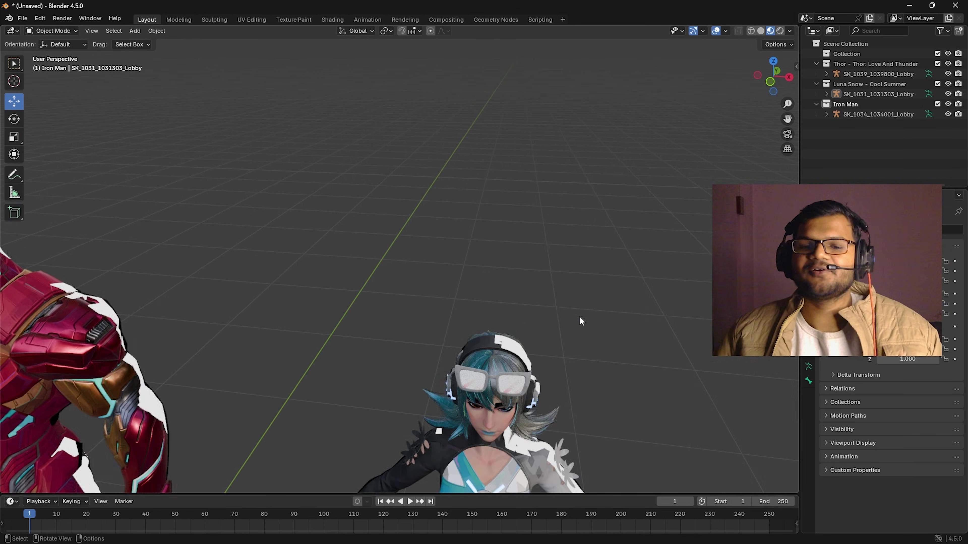
pyautogui.scroll(-3, 579, 312)
pyautogui.moveTo(579, 312); pyautogui.dragTo(566, 298, button='middle')
pyautogui.scroll(7, 495, 211)
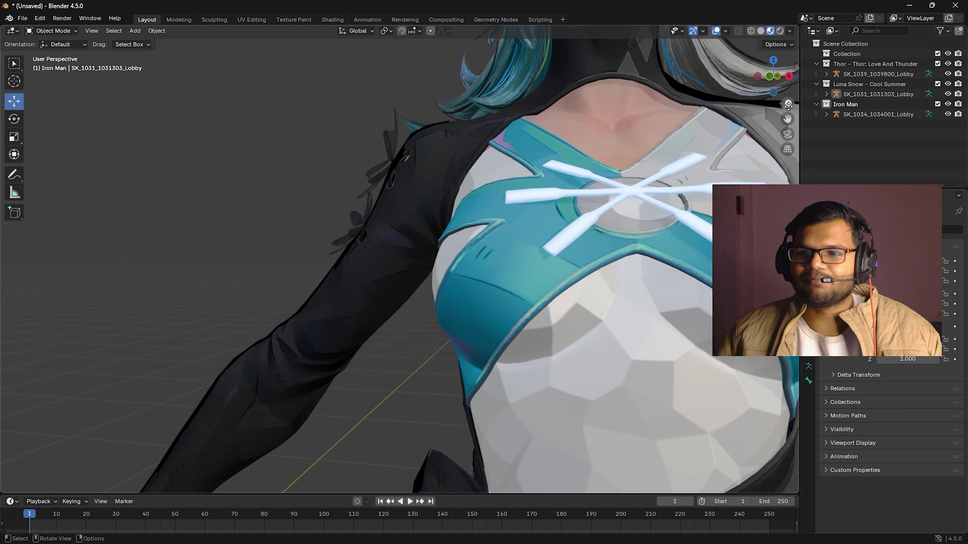
pyautogui.moveTo(788, 123); pyautogui.dragTo(788, 123)
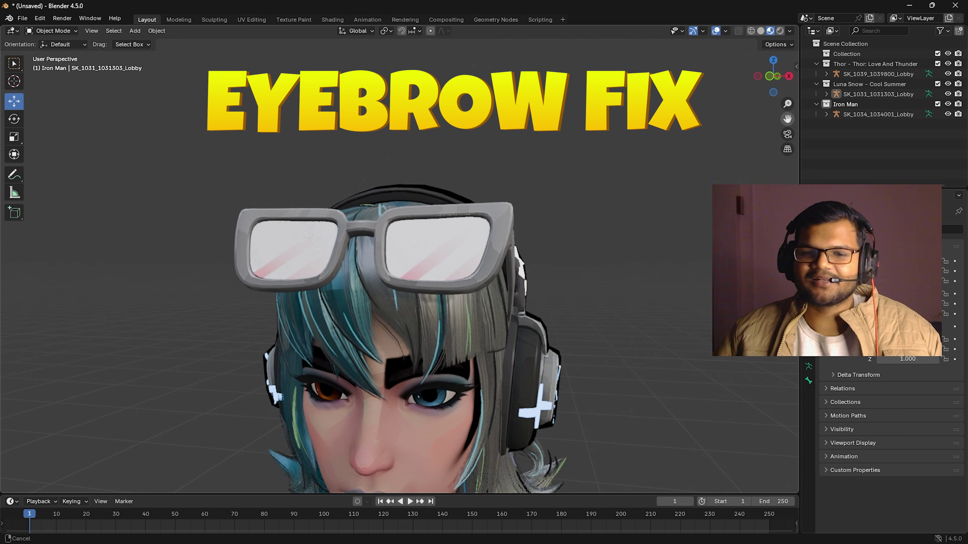
pyautogui.moveTo(665, 169); pyautogui.dragTo(665, 168, button='middle')
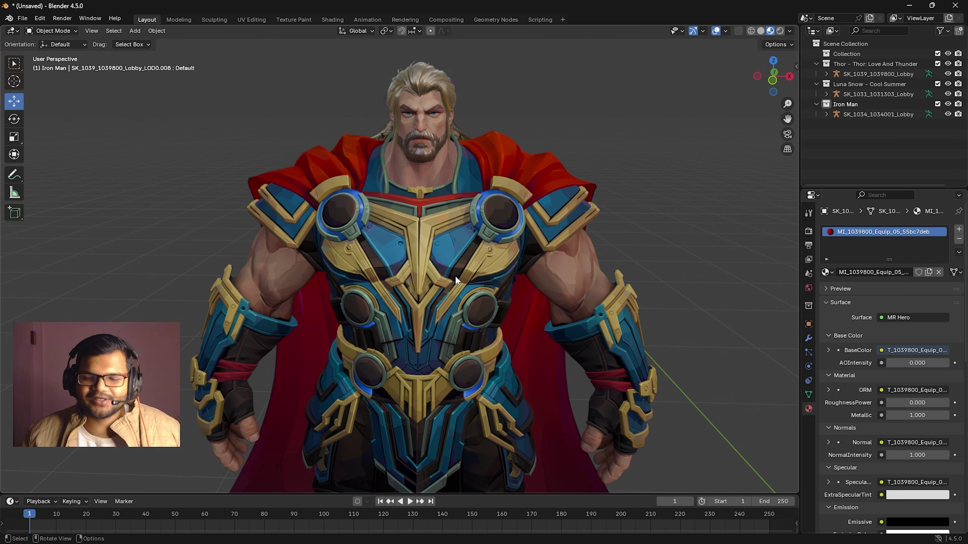
# Select Thor's chest armour to show its MR Hero material (RoughnessPower 0.100, Metallic 1.000) and orbit around it.
pyautogui.click(426, 249)
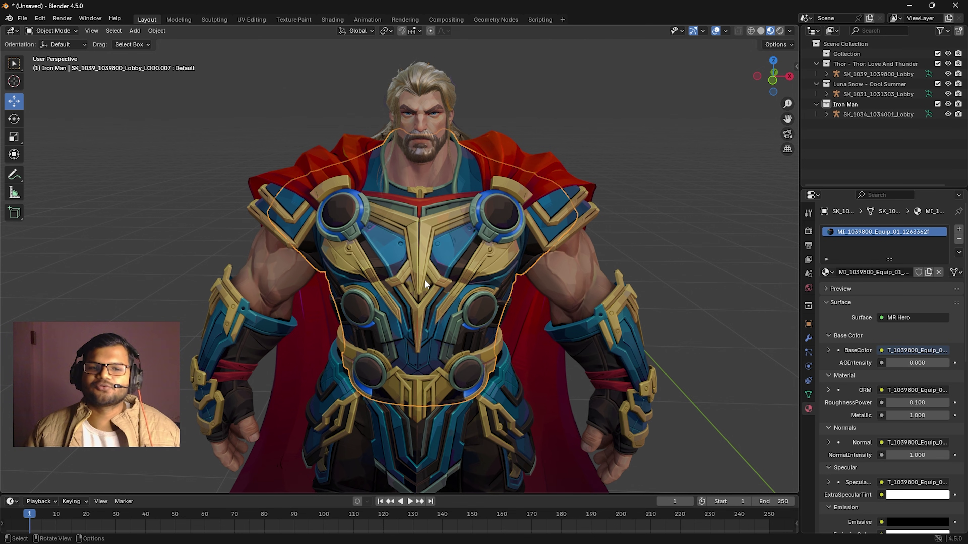
pyautogui.scroll(4, 474, 268)
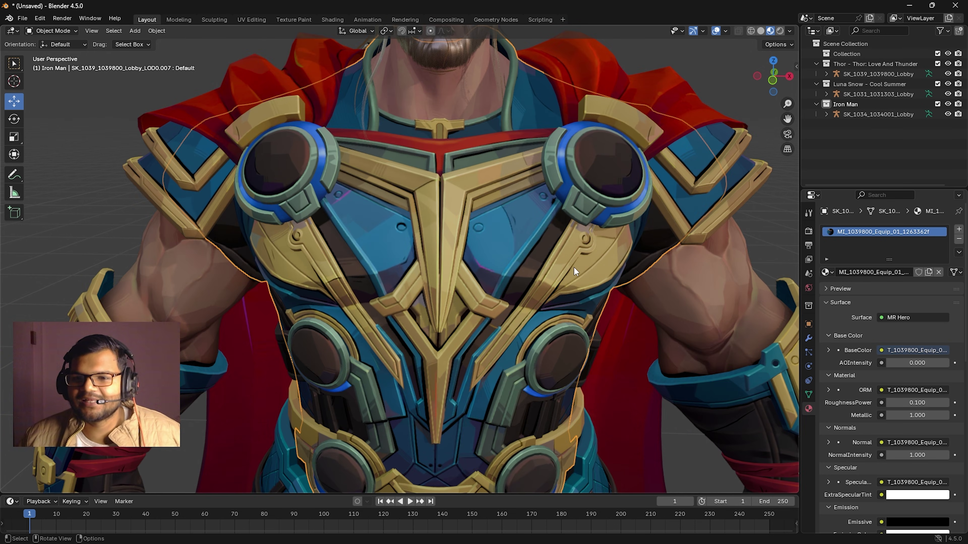
pyautogui.scroll(-2, 575, 266)
pyautogui.moveTo(464, 268); pyautogui.dragTo(461, 233, button='middle')
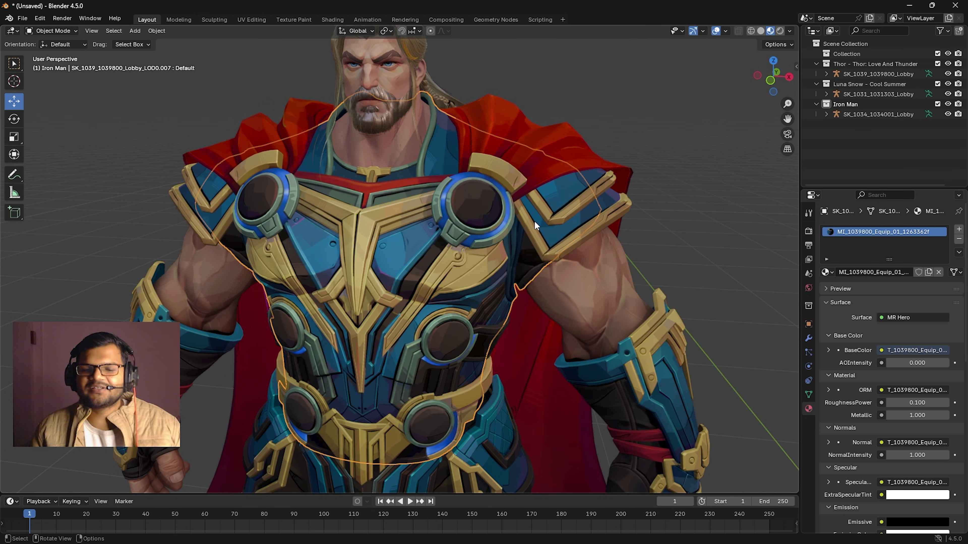
pyautogui.scroll(-3, 525, 221)
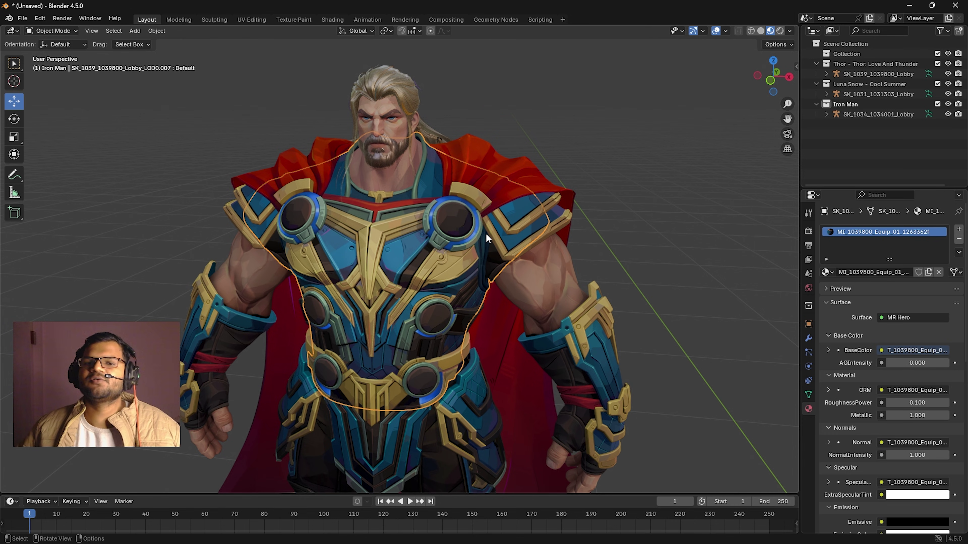
pyautogui.moveTo(346, 174); pyautogui.dragTo(387, 202, button='middle')
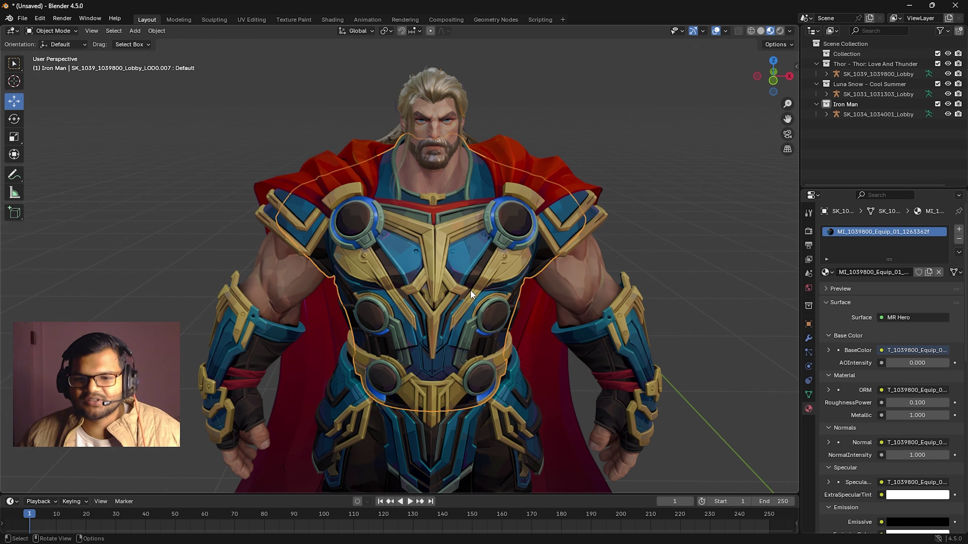
pyautogui.scroll(3, 482, 271)
pyautogui.scroll(-3, 498, 270)
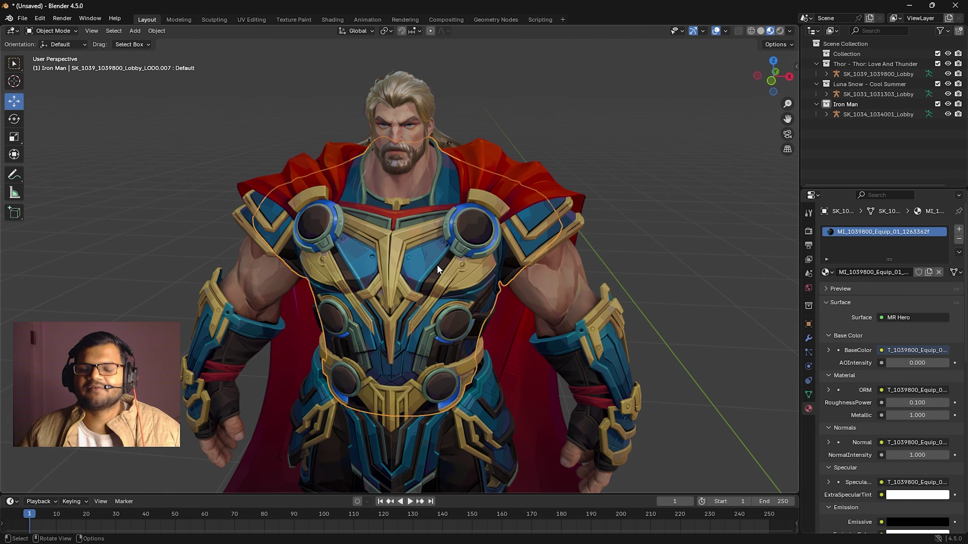
pyautogui.moveTo(412, 265); pyautogui.dragTo(395, 264, button='middle')
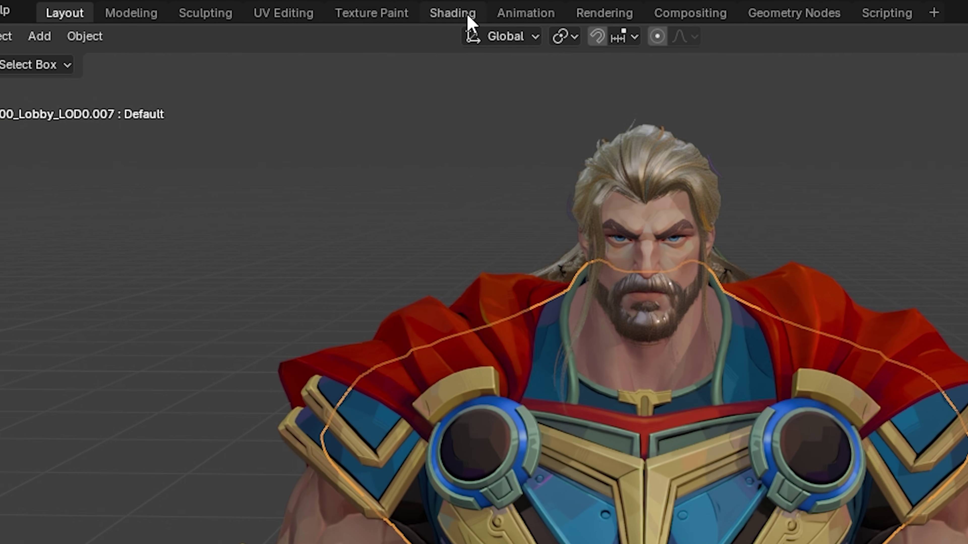
# Switch to the Shading workspace and hide the characters' bones through Viewport Overlays.
pyautogui.click(332, 19)
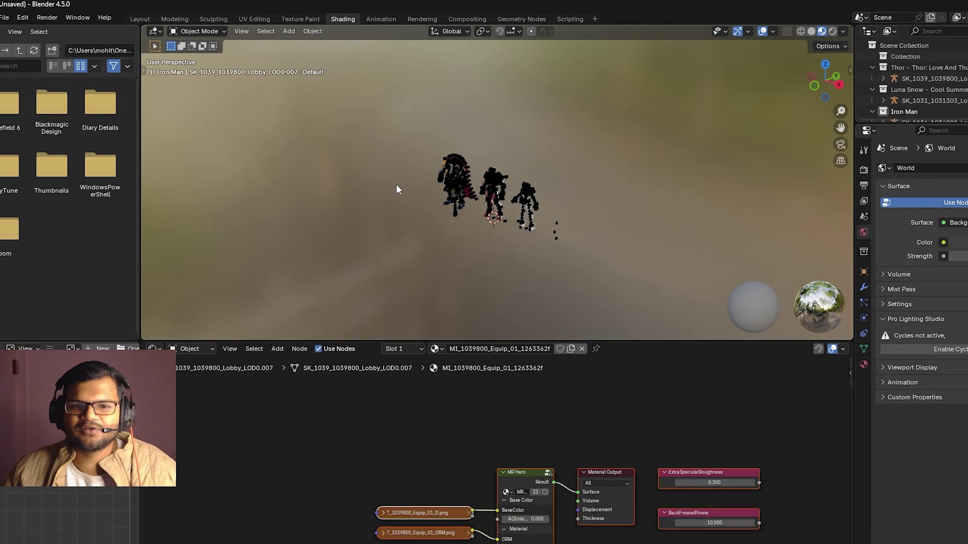
pyautogui.scroll(8, 575, 348)
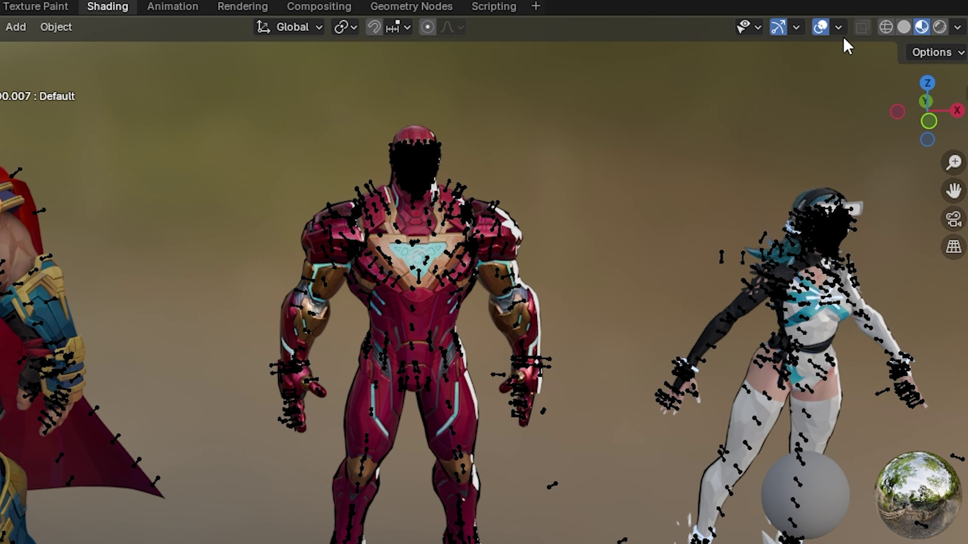
pyautogui.click(725, 31)
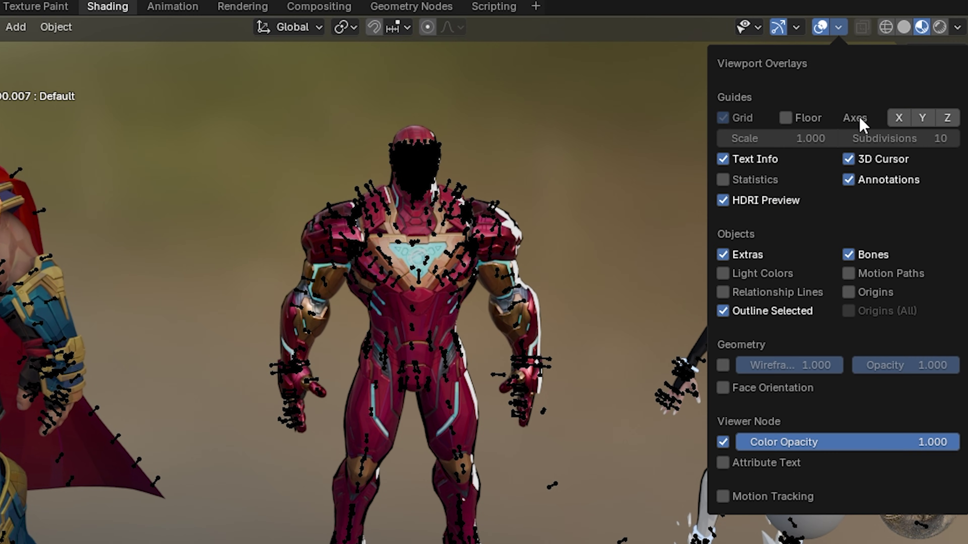
pyautogui.click(853, 253)
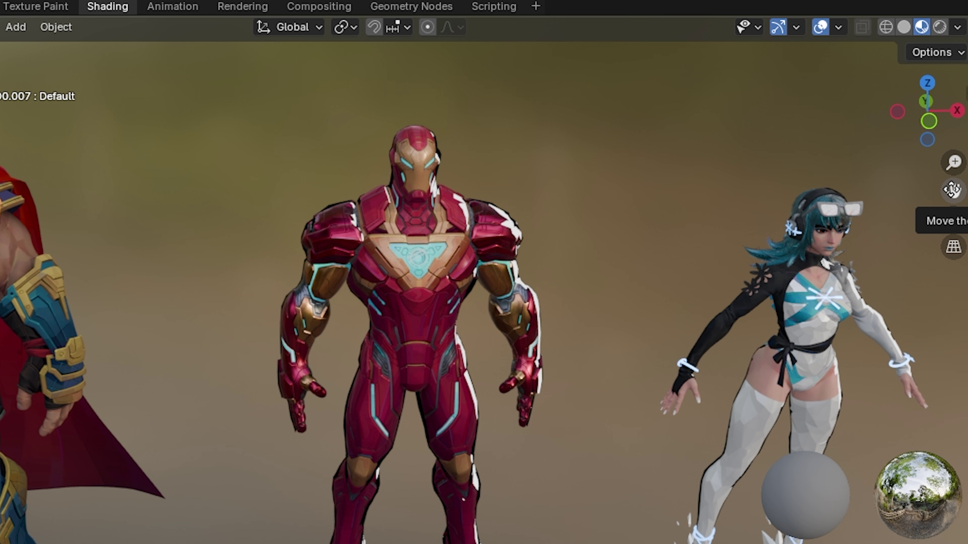
pyautogui.moveTo(952, 190); pyautogui.dragTo(147, 209)
pyautogui.click(838, 27)
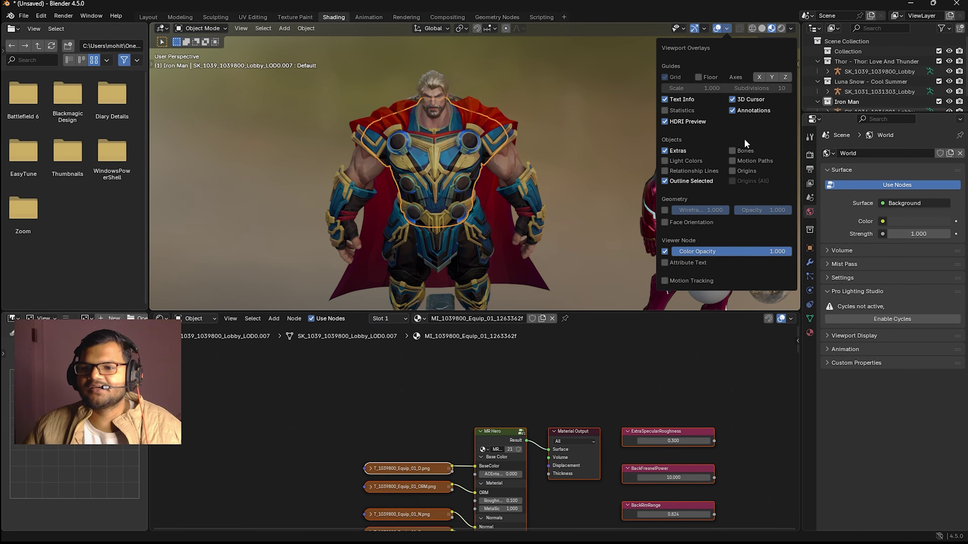
pyautogui.click(740, 150)
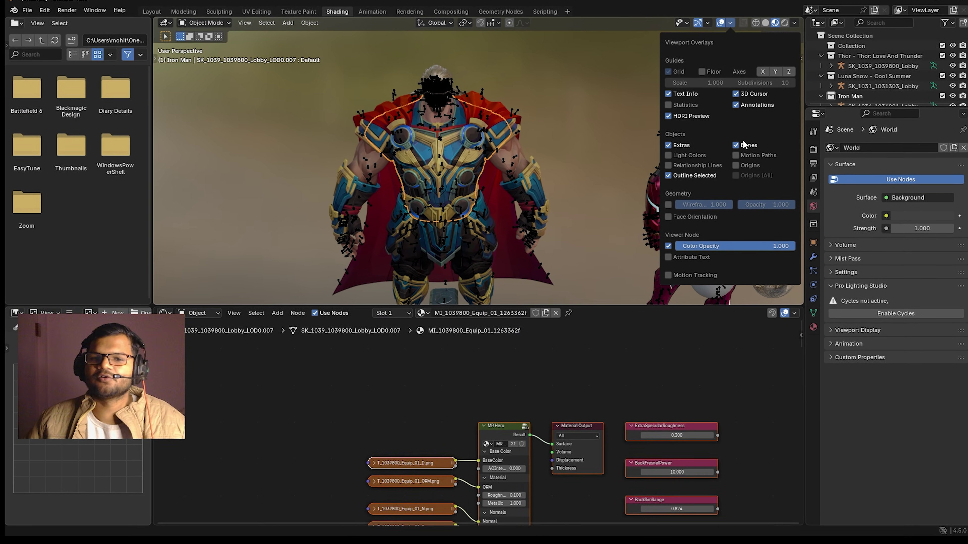
pyautogui.click(741, 145)
# Enlarge the Shader Editor and move the four Equip_01 texture nodes closer to MR Hero.
pyautogui.scroll(3, 429, 156)
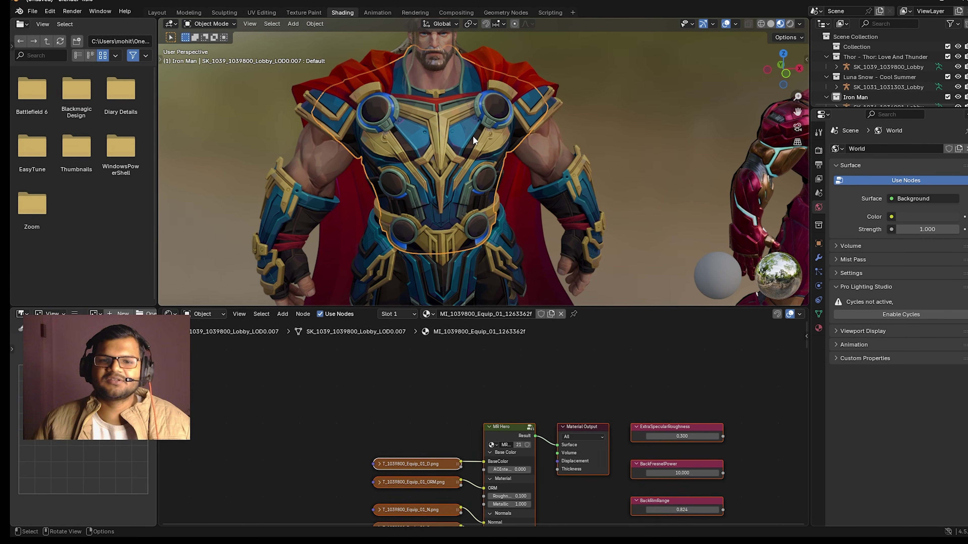
pyautogui.moveTo(442, 436); pyautogui.dragTo(433, 375, button='middle')
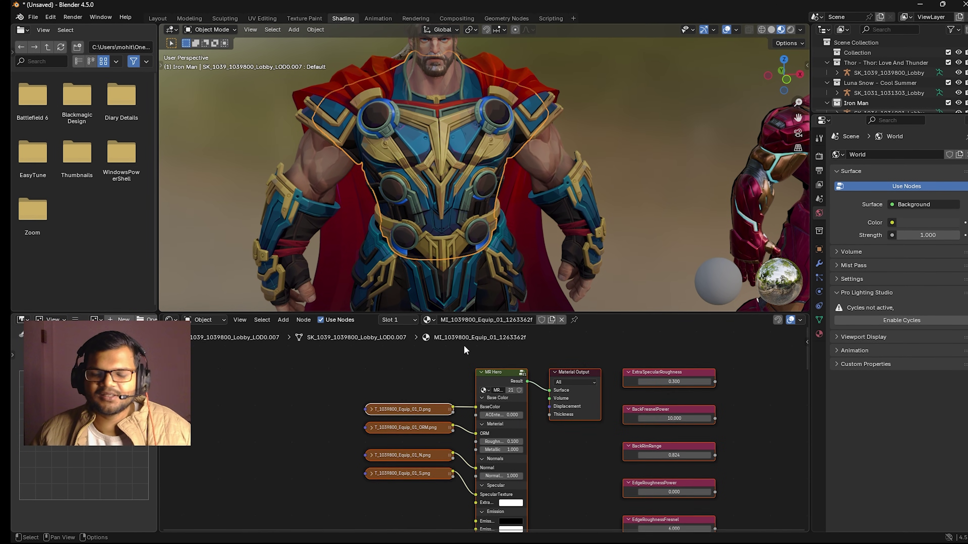
pyautogui.scroll(2, 408, 401)
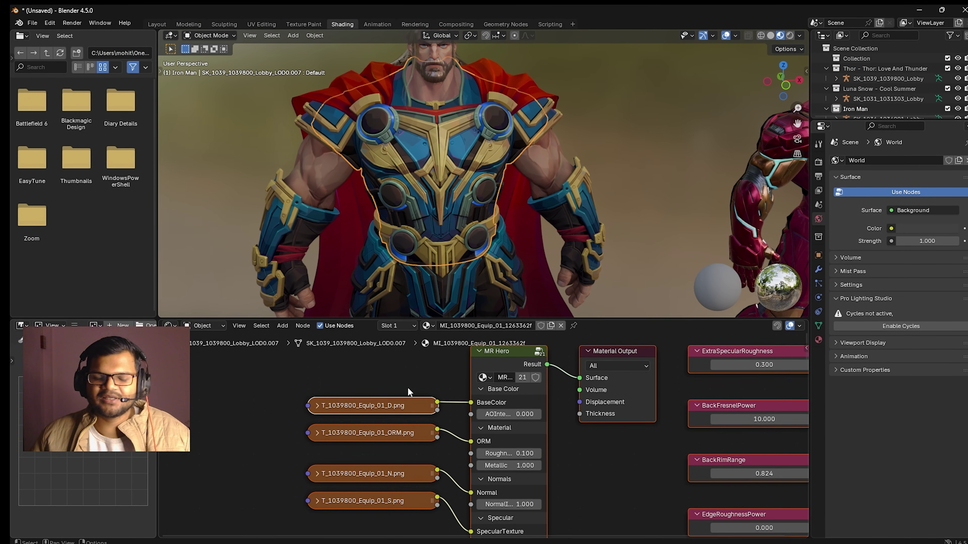
pyautogui.moveTo(498, 319); pyautogui.dragTo(497, 281)
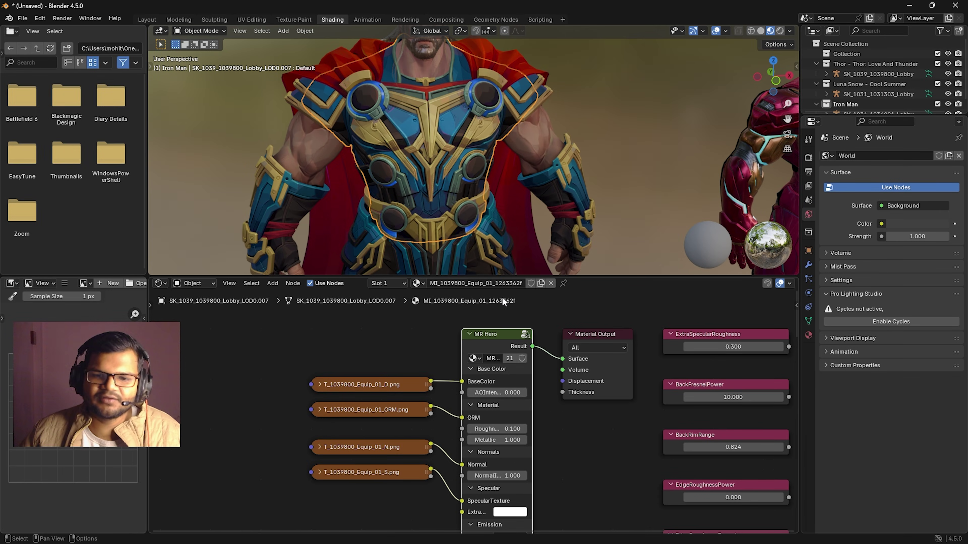
pyautogui.moveTo(408, 401); pyautogui.dragTo(282, 386)
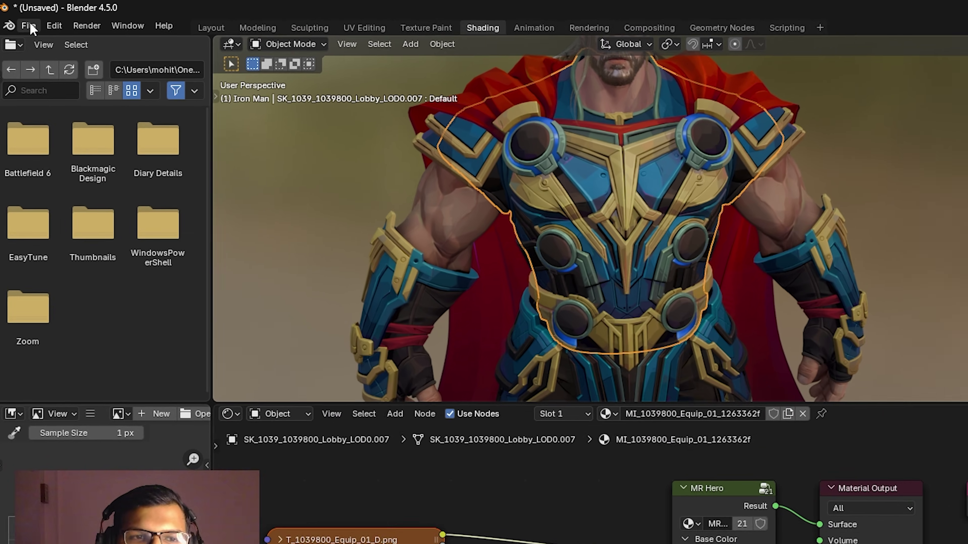
# Append from Desktop's MR Warlord Shader.blend, choosing MR Shader from Warlord Tutorials.001 under NodeTree.
pyautogui.click(22, 18)
pyautogui.click(62, 244)
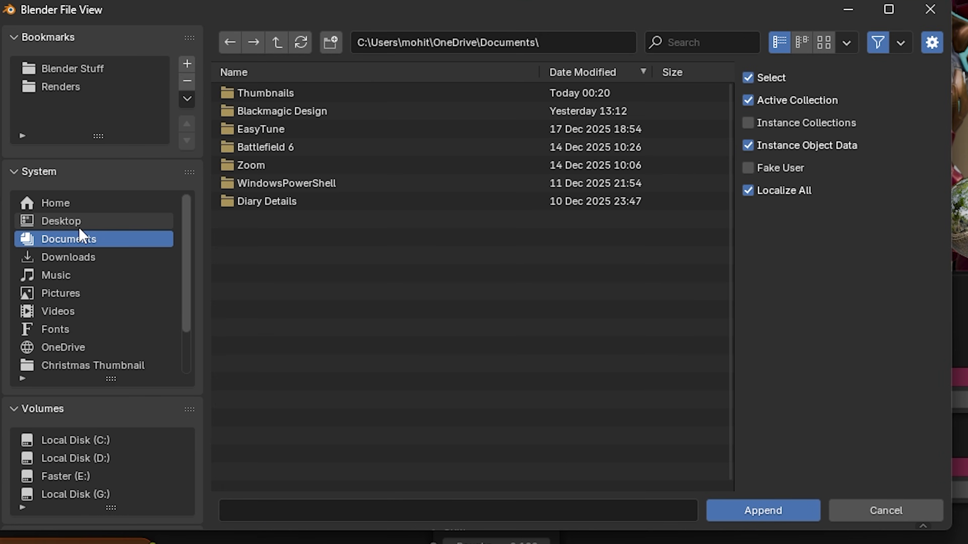
pyautogui.click(81, 223)
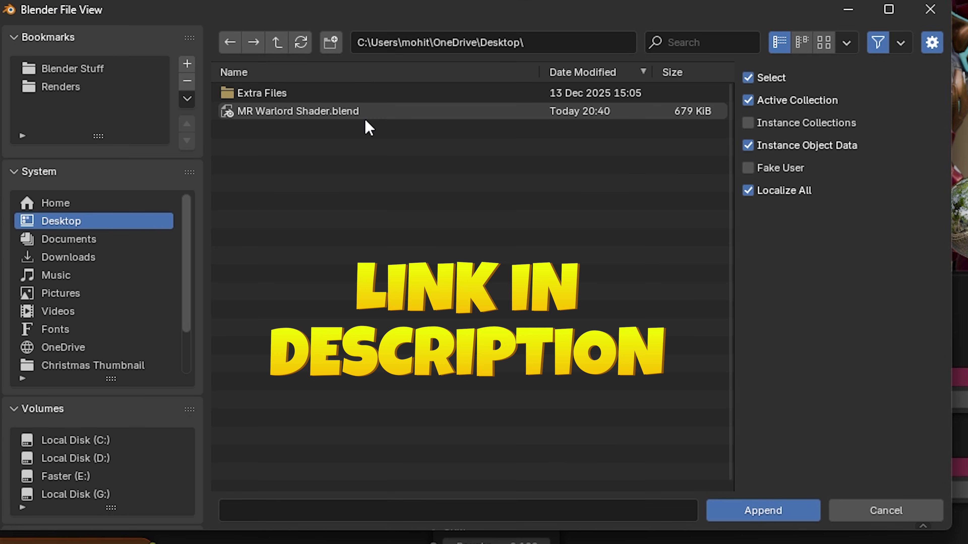
pyautogui.doubleClick(335, 113)
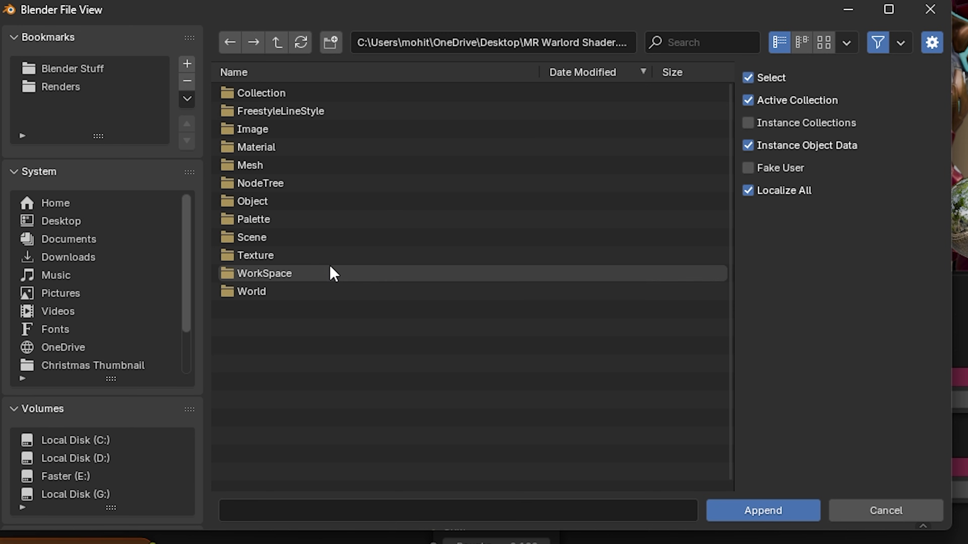
pyautogui.doubleClick(283, 185)
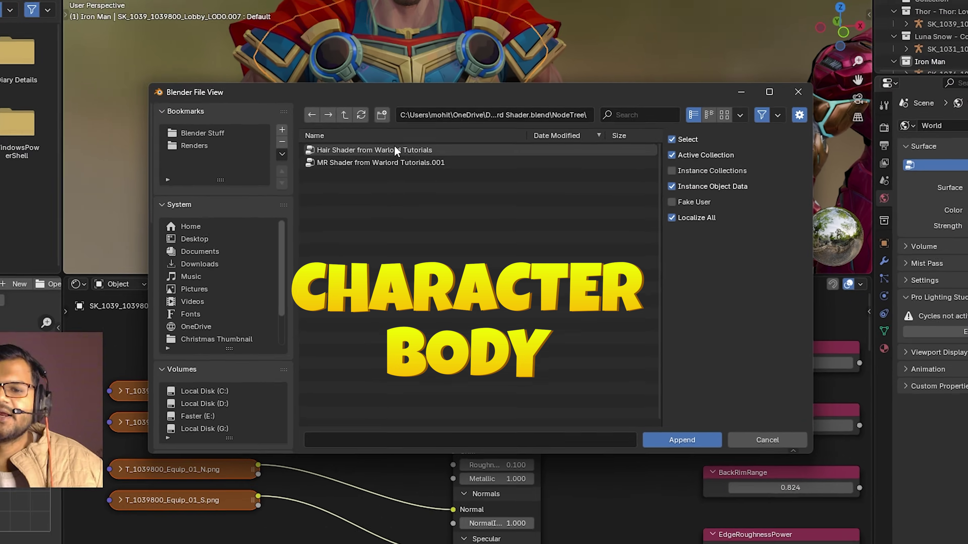
pyautogui.click(343, 93)
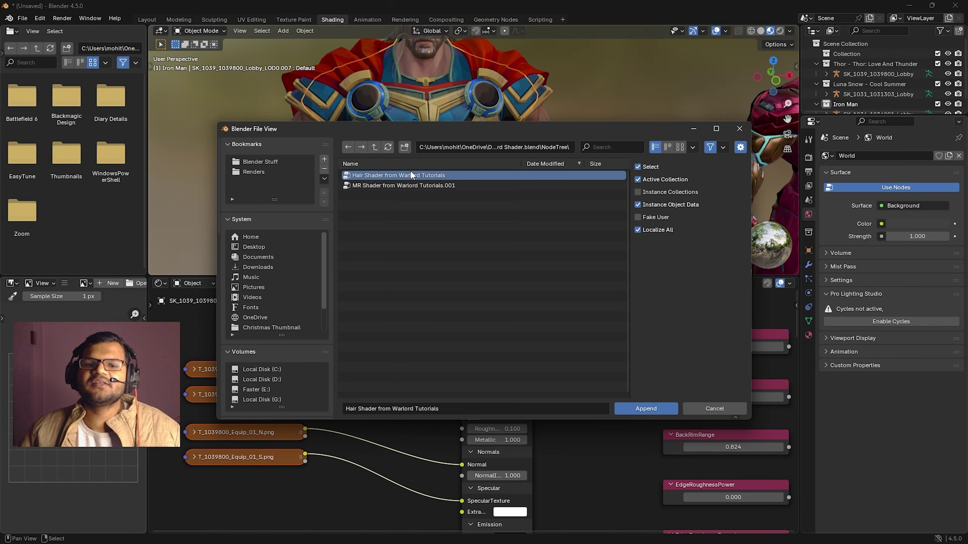
pyautogui.click(375, 186)
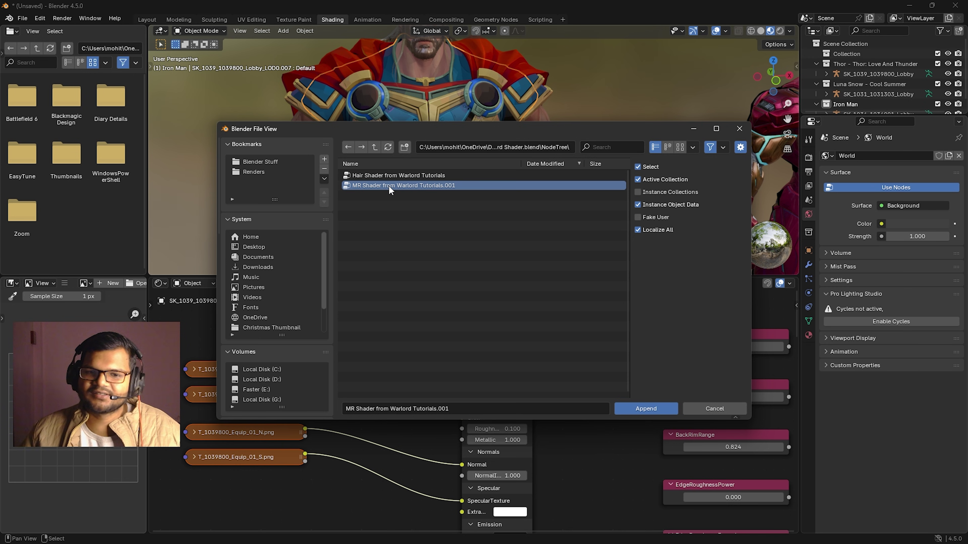
# Append the chosen node group and delete the MR Hero node from the armour material.
pyautogui.click(643, 407)
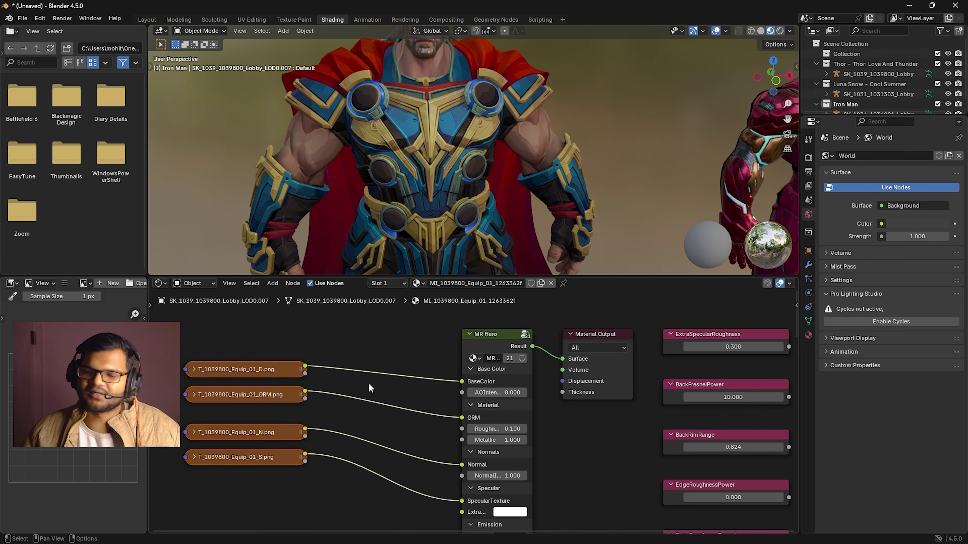
pyautogui.click(482, 347)
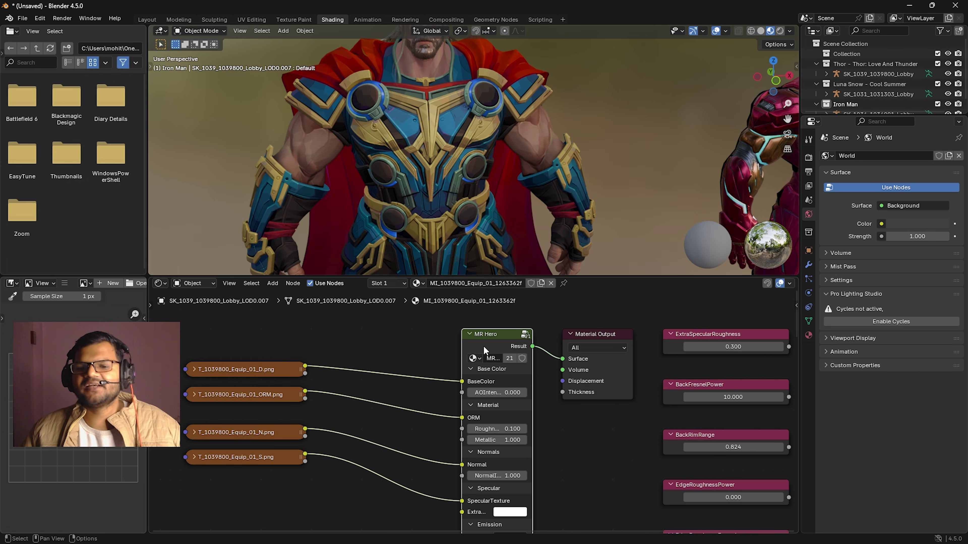
pyautogui.press('x')
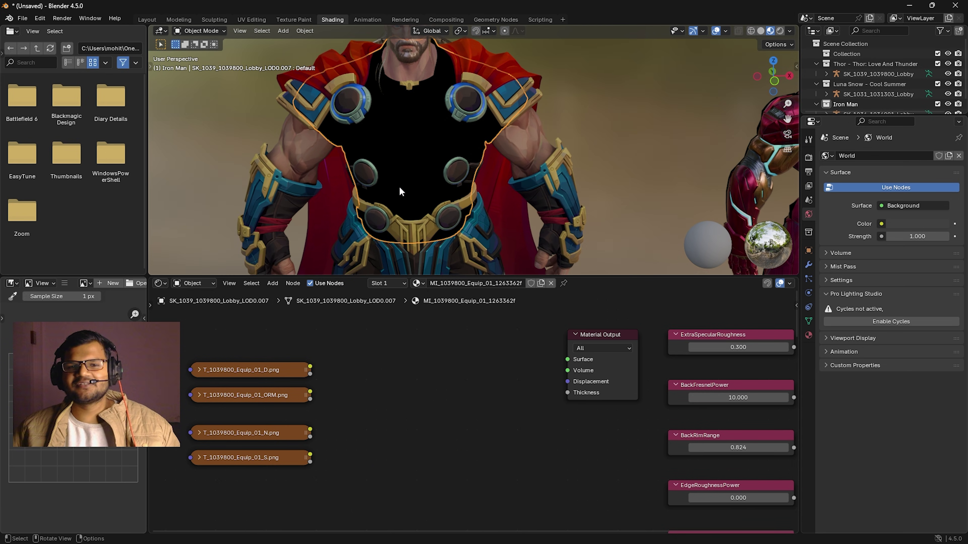
# Select Thor's chest armour and orbit around it, now rendering solid black.
pyautogui.click(411, 192)
pyautogui.moveTo(410, 188); pyautogui.dragTo(406, 185, button='middle')
pyautogui.scroll(1, 460, 179)
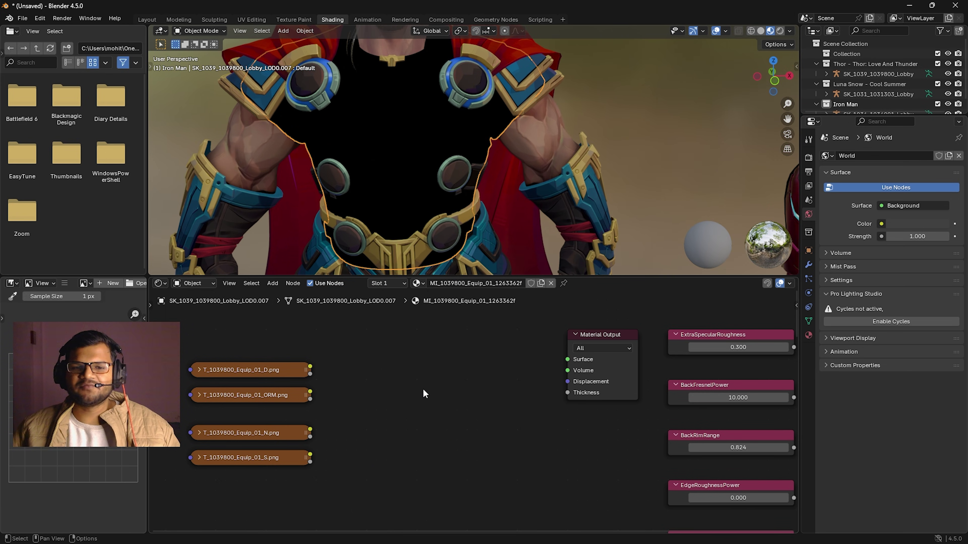
pyautogui.scroll(-1, 423, 391)
pyautogui.scroll(-1, 393, 137)
pyautogui.scroll(-1, 432, 155)
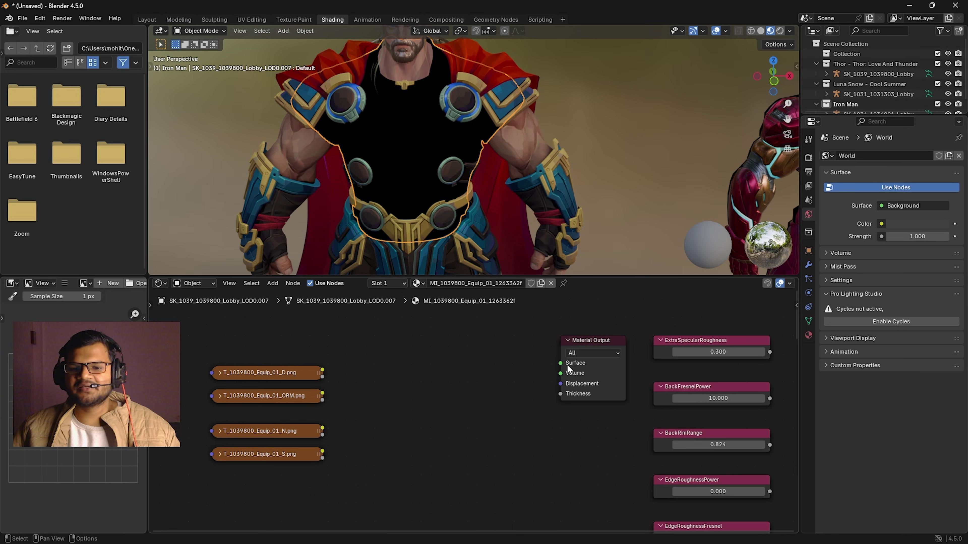
pyautogui.moveTo(382, 215); pyautogui.dragTo(385, 216, button='middle')
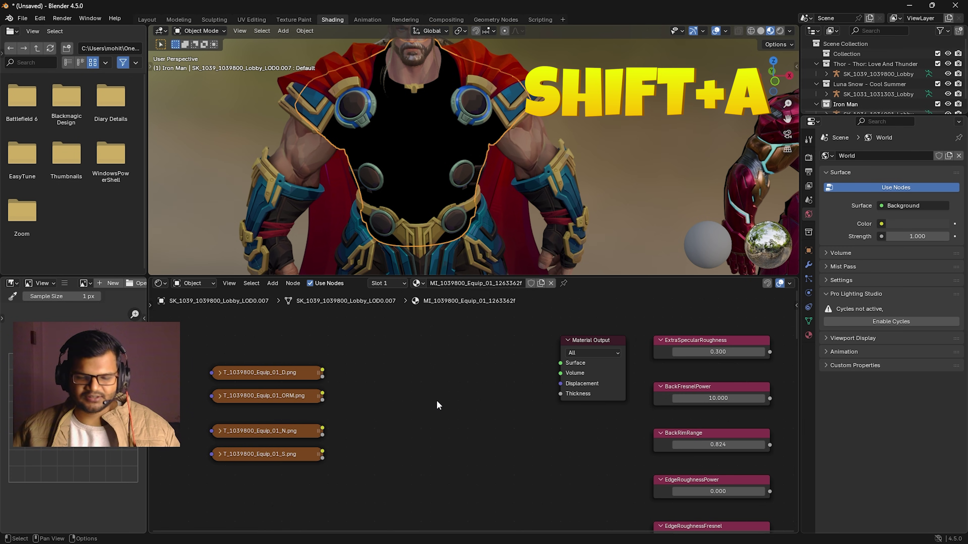
# Add the MR Shader from Warlord Tutorials.001 group node left of Material Output.
pyautogui.hotkey('shift', 'a')
pyautogui.moveTo(403, 399)
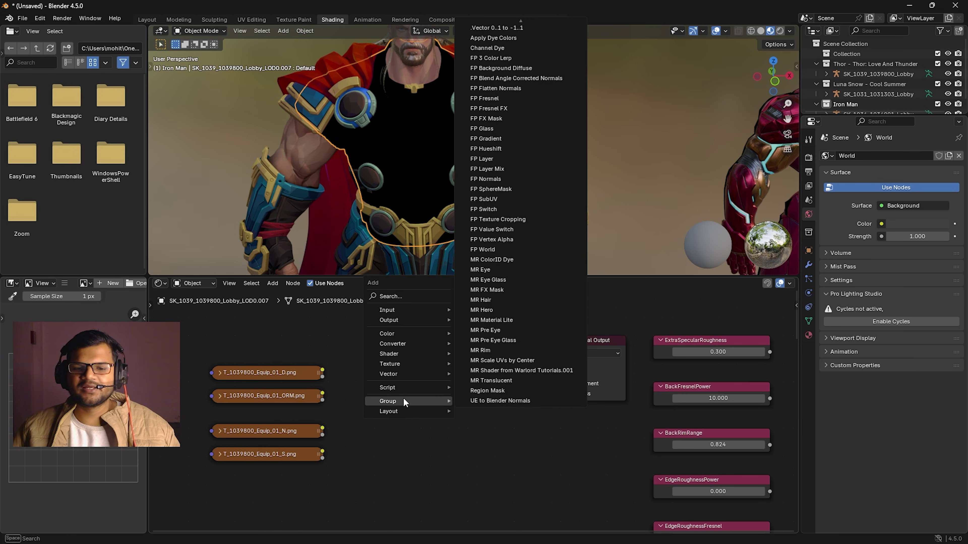
pyautogui.click(533, 370)
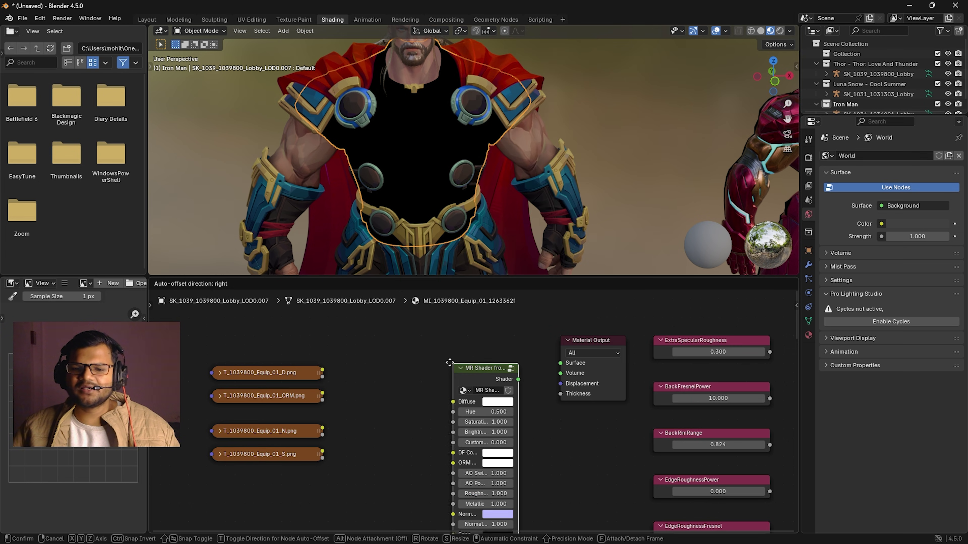
pyautogui.click(497, 372)
pyautogui.scroll(1, 374, 387)
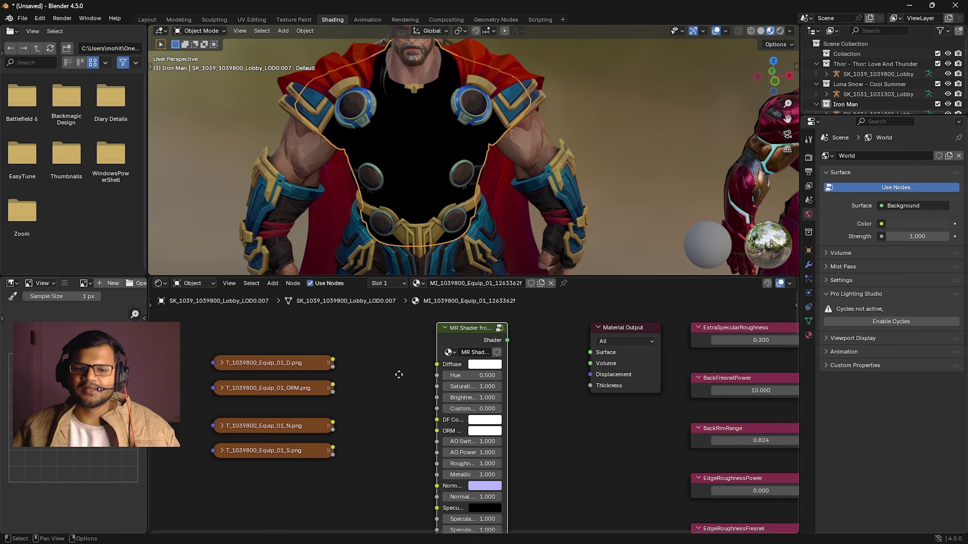
# Wire D, ORM, N and S into Diffuse, ORM Map, Normal and Specular, and Shader into Surface.
pyautogui.click(279, 362)
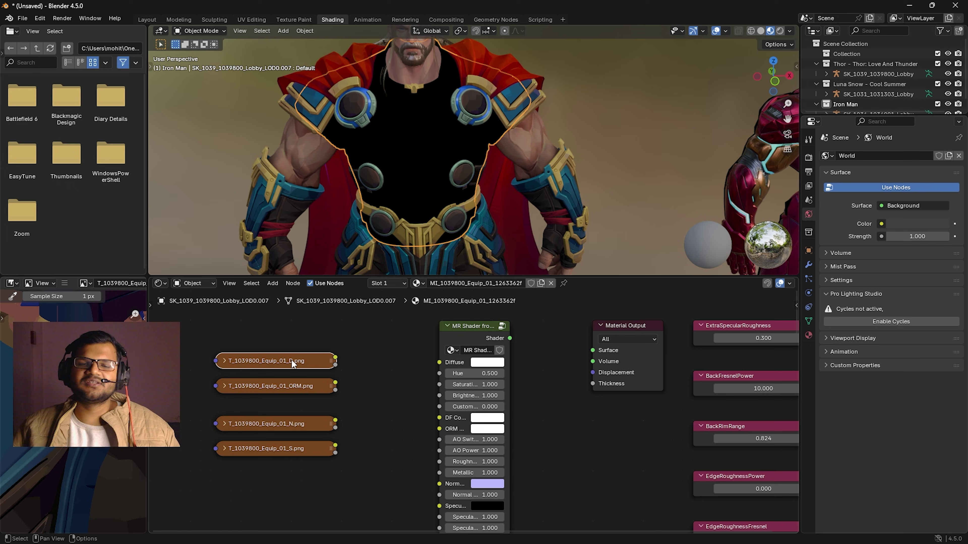
pyautogui.moveTo(335, 358); pyautogui.dragTo(440, 363)
pyautogui.click(326, 386)
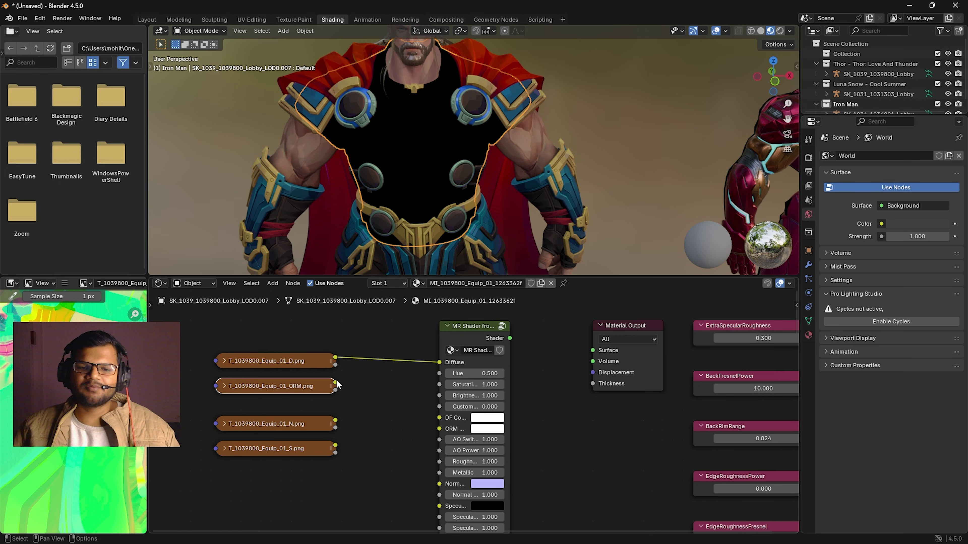
pyautogui.moveTo(335, 383); pyautogui.dragTo(439, 429)
pyautogui.moveTo(335, 424); pyautogui.dragTo(354, 387, button='middle')
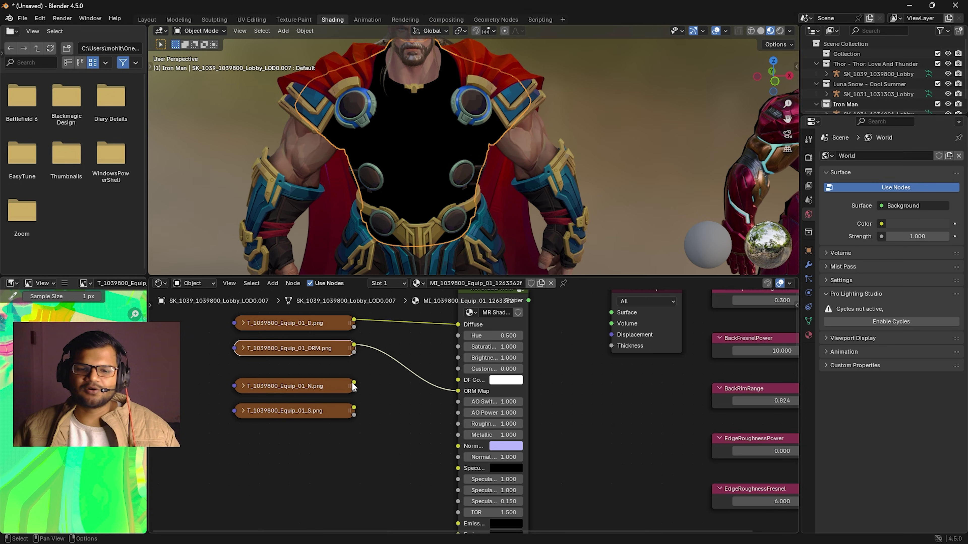
pyautogui.moveTo(353, 382); pyautogui.dragTo(457, 446)
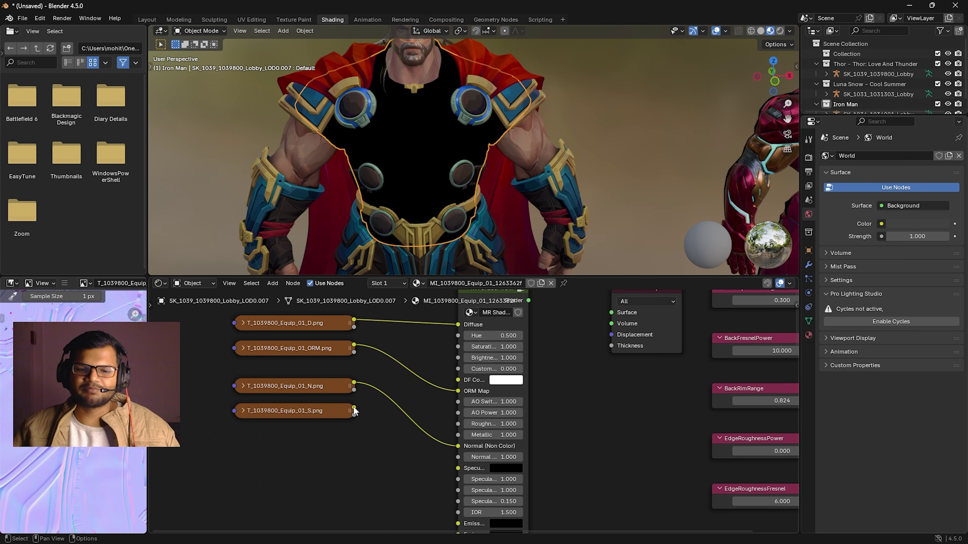
pyautogui.moveTo(354, 409); pyautogui.dragTo(458, 468)
pyautogui.moveTo(543, 324); pyautogui.dragTo(533, 367, button='middle')
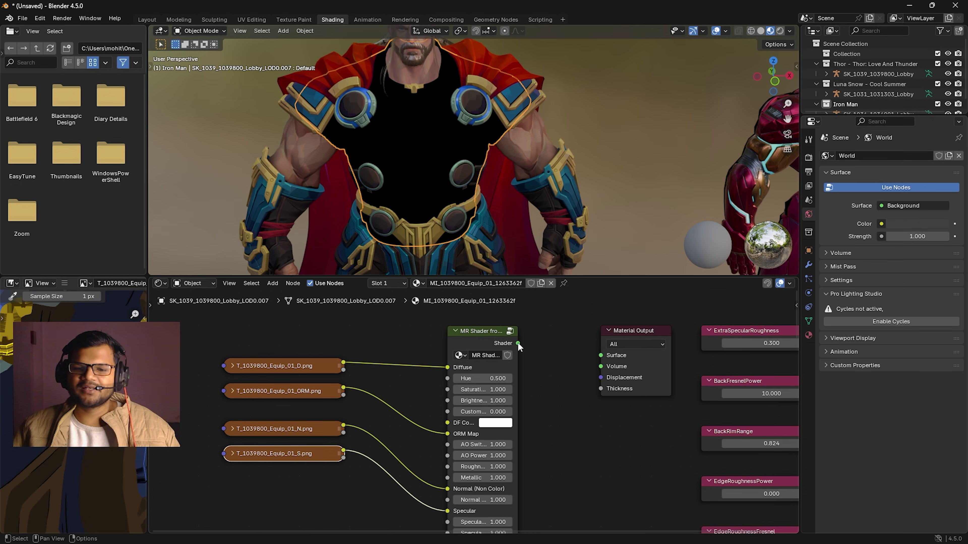
pyautogui.moveTo(518, 344); pyautogui.dragTo(600, 355)
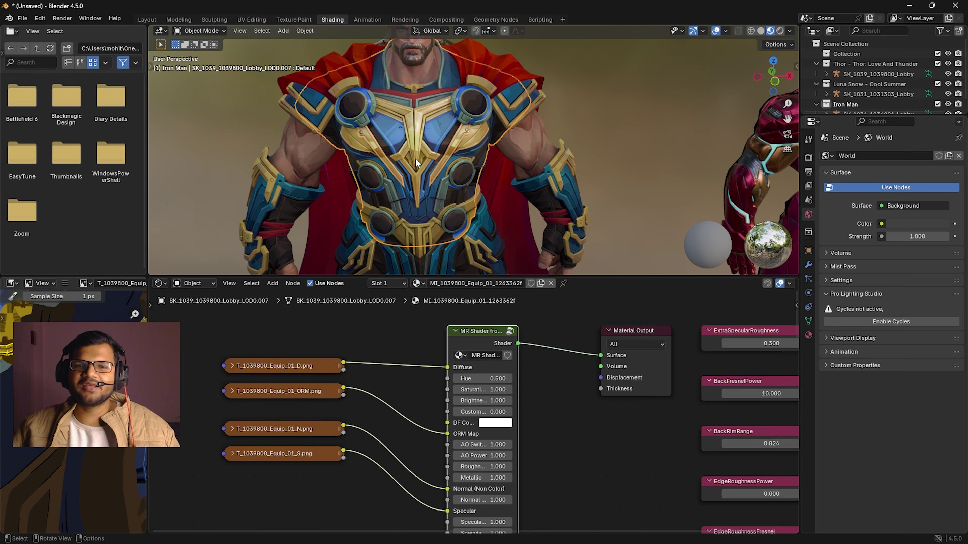
pyautogui.moveTo(415, 158)
pyautogui.mouseDown(button='middle')
pyautogui.moveTo(426, 157)
pyautogui.moveTo(411, 159)
pyautogui.mouseUp(button='middle')
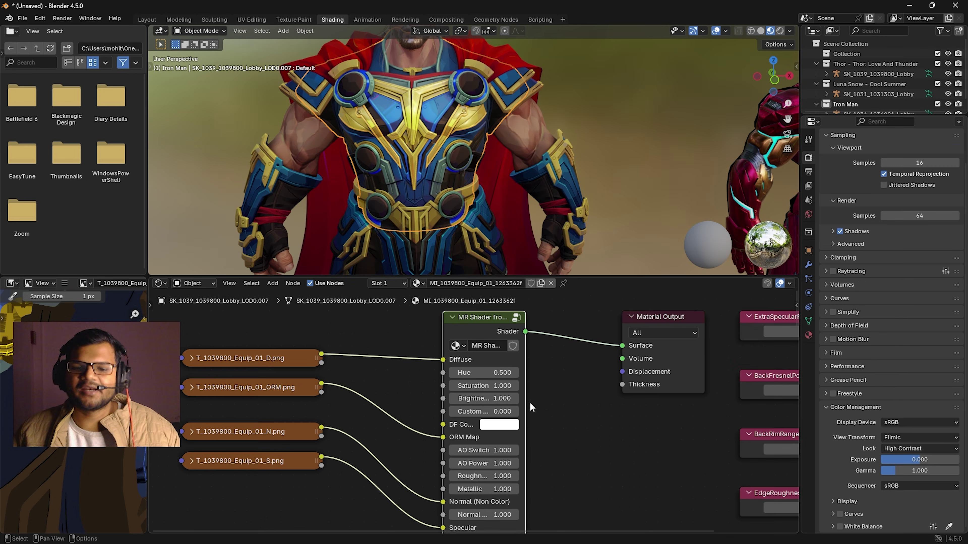
pyautogui.scroll(1, 529, 403)
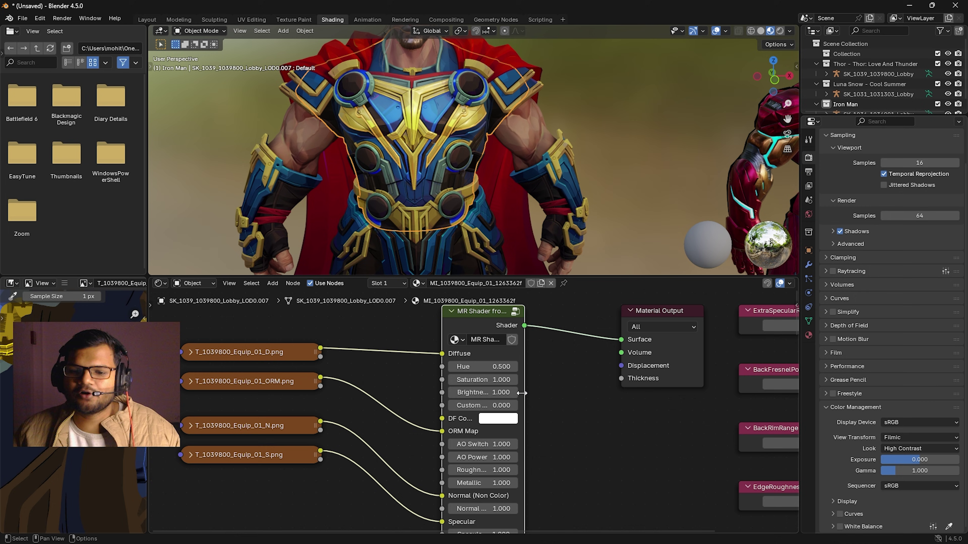
# Widen the MR Shader node and try lowering Hue to 0, then undo it.
pyautogui.moveTo(525, 392); pyautogui.dragTo(627, 467)
pyautogui.moveTo(627, 467); pyautogui.dragTo(619, 449, button='middle')
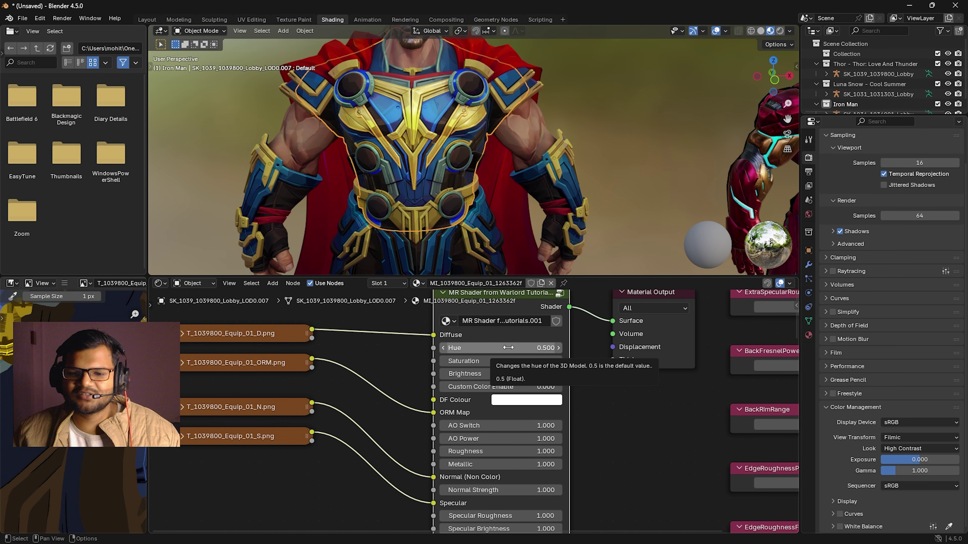
pyautogui.moveTo(508, 348); pyautogui.dragTo(442, 347)
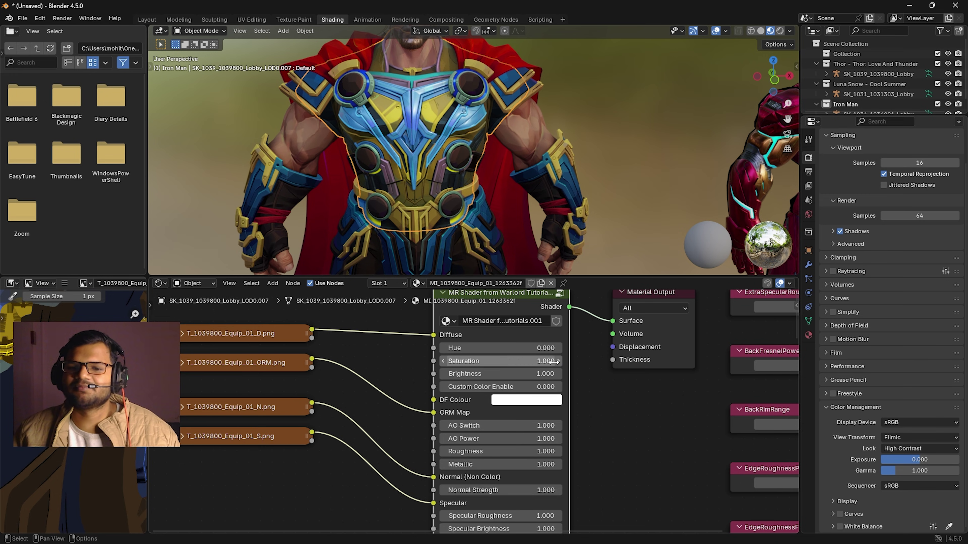
pyautogui.hotkey('ctrl', 'z')
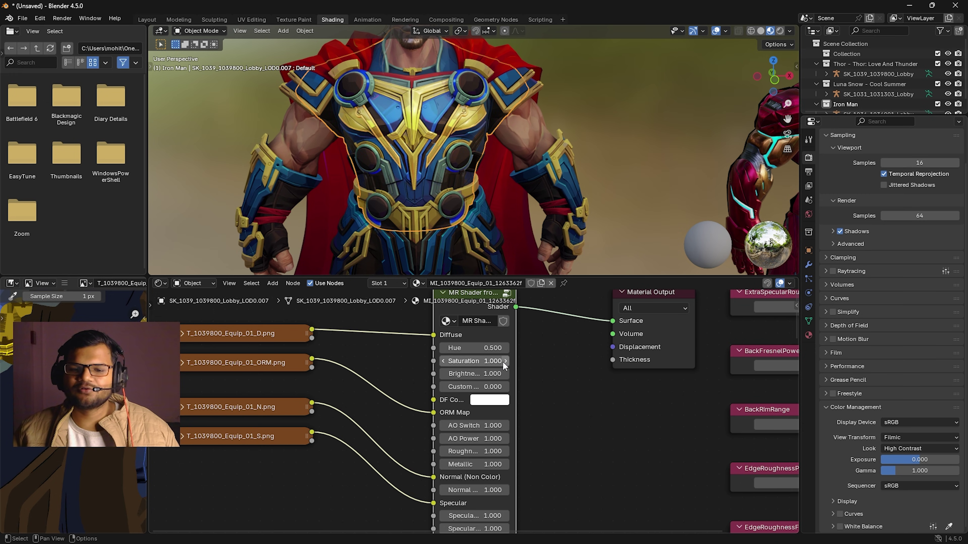
# Reset the shader's Saturation to 1, then select Thor's body mesh to show its material.
pyautogui.moveTo(515, 360)
pyautogui.mouseDown()
pyautogui.moveTo(572, 361)
pyautogui.moveTo(499, 360)
pyautogui.mouseUp()
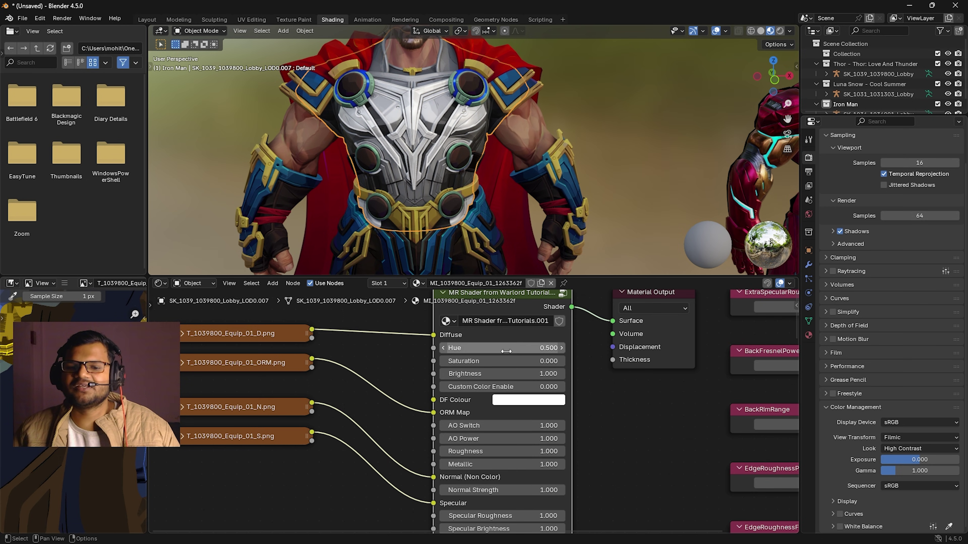
pyautogui.click(530, 361)
pyautogui.write('1')
pyautogui.press('Return')
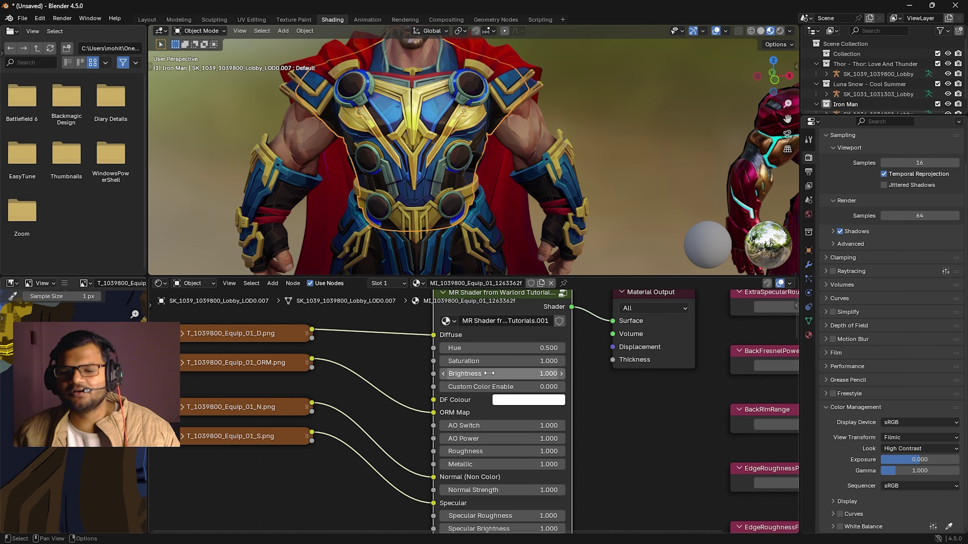
pyautogui.moveTo(462, 249); pyautogui.dragTo(538, 156, button='middle')
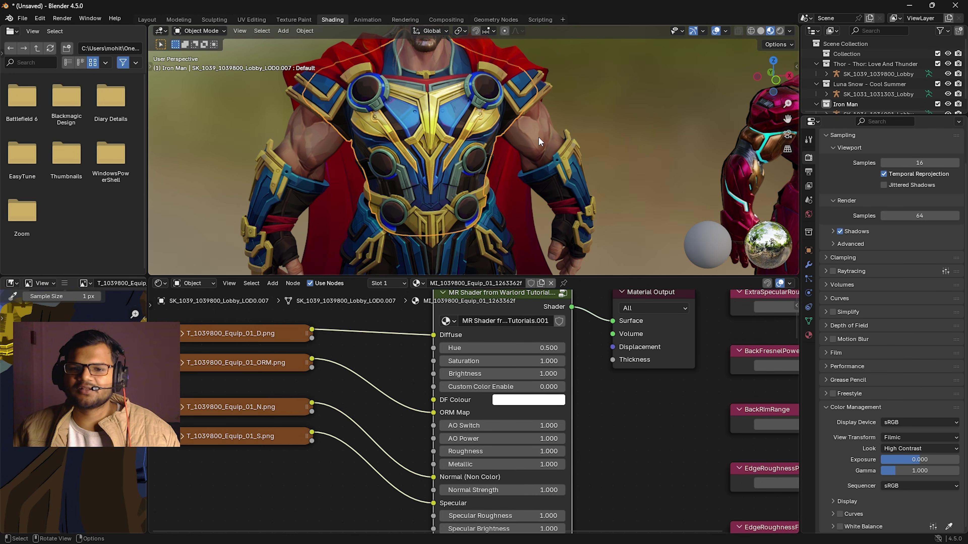
pyautogui.click(563, 148)
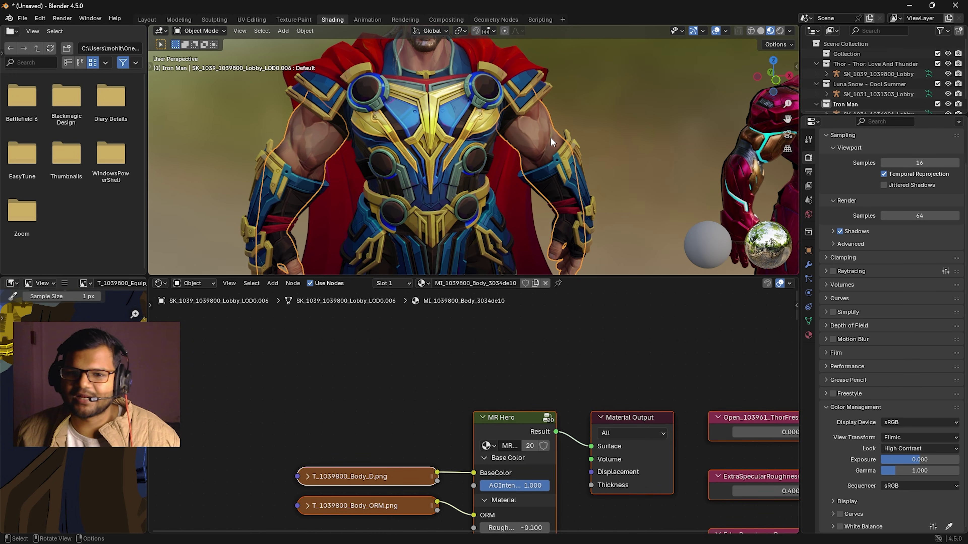
# Reselect the chest armour and test shader Brightness at 2 and 100, settling on 1.
pyautogui.click(459, 134)
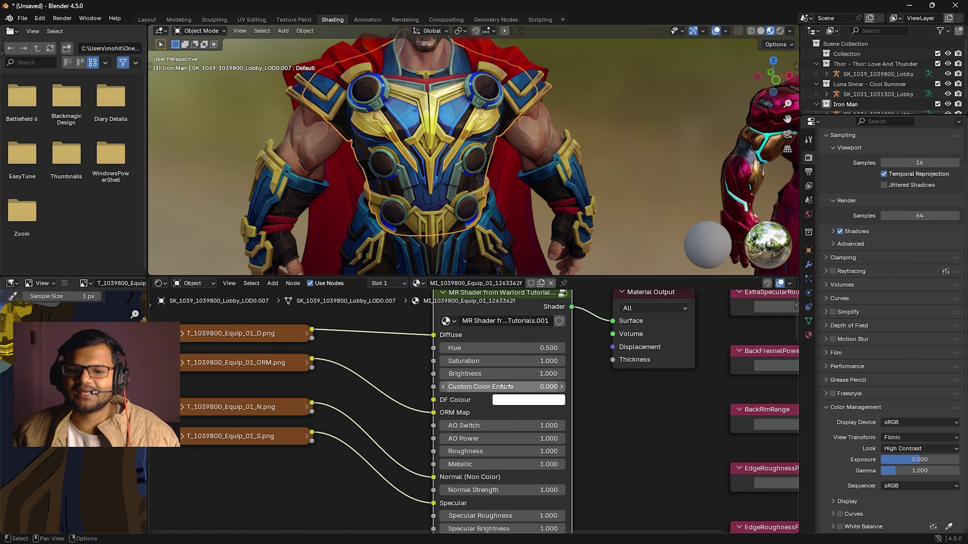
pyautogui.click(516, 374)
pyautogui.write('2')
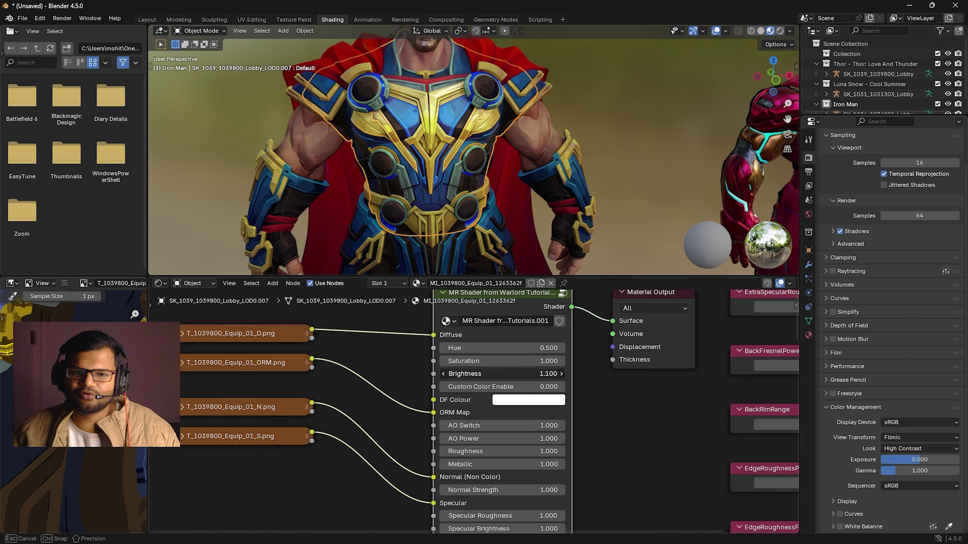
pyautogui.press('Return')
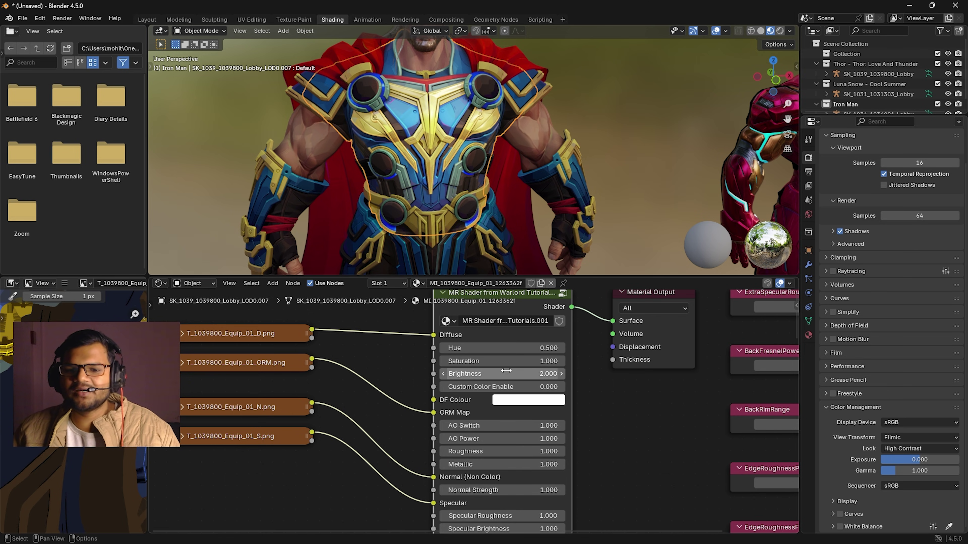
pyautogui.click(541, 374)
pyautogui.write('100')
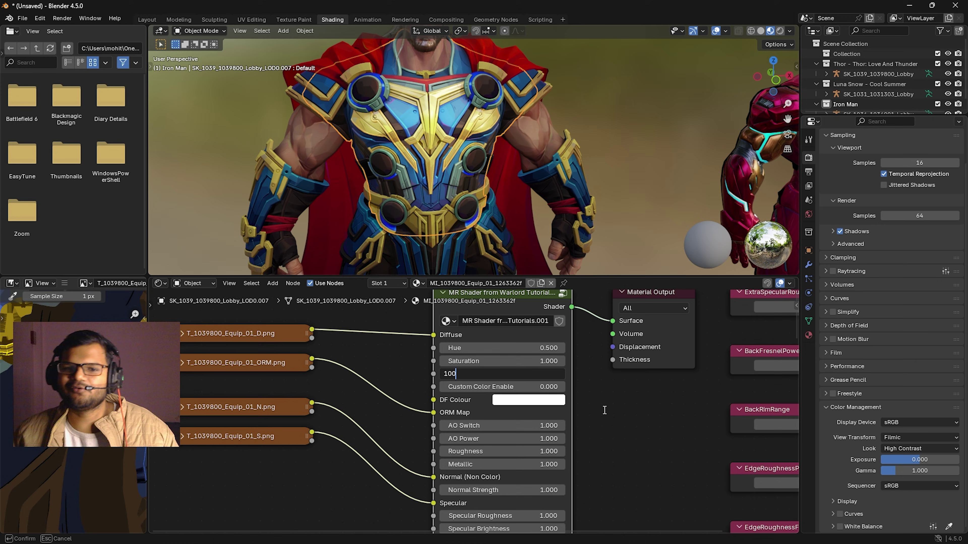
pyautogui.press('Return')
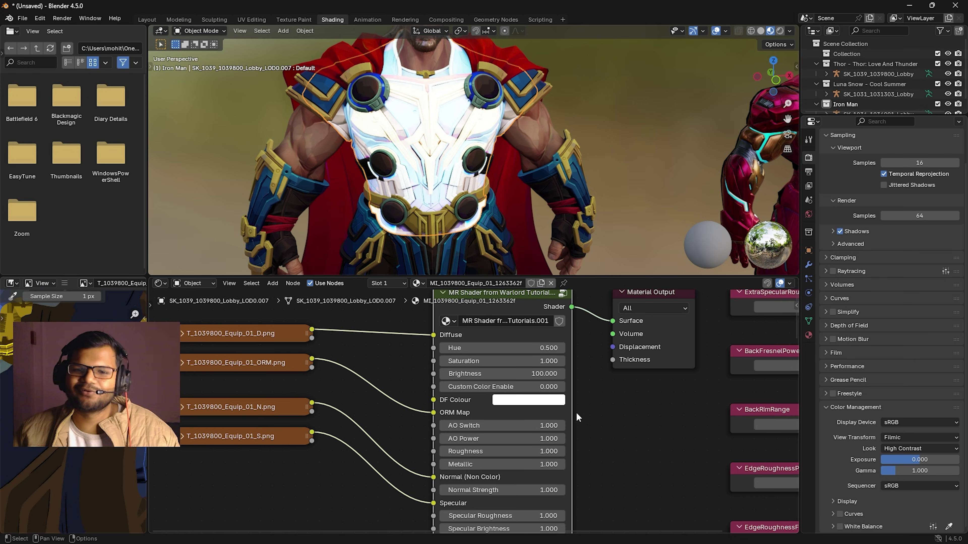
pyautogui.click(518, 377)
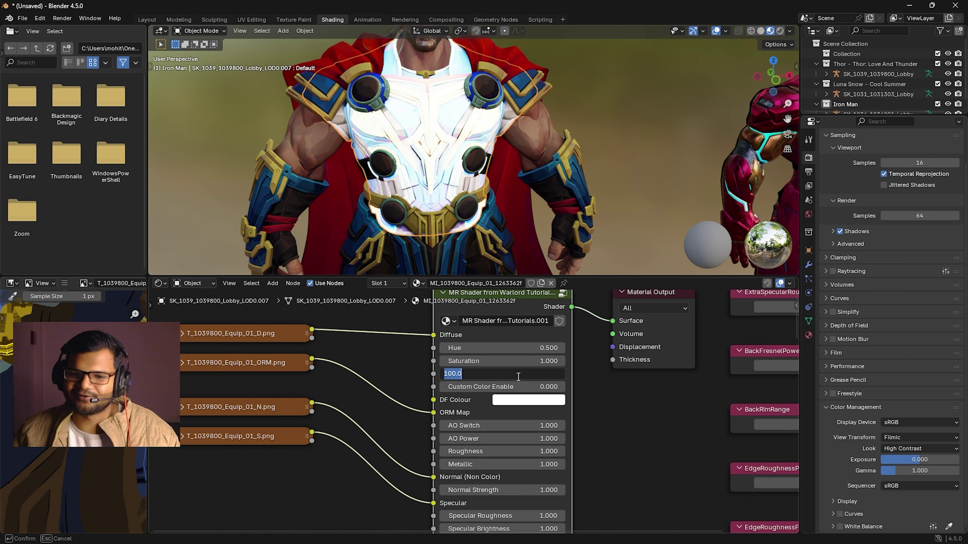
pyautogui.write('1')
pyautogui.press('Return')
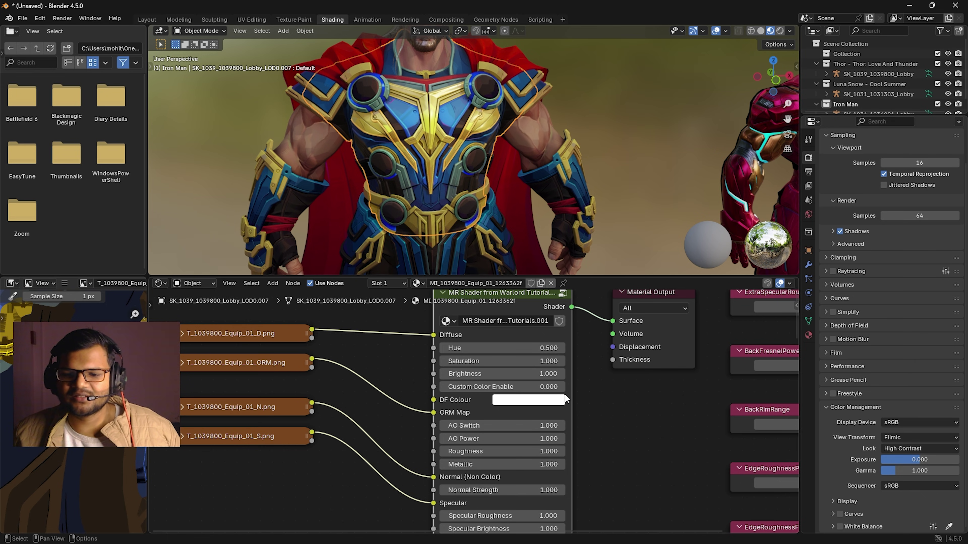
# Set the shader's Custom Color Enable to 1.
pyautogui.click(561, 388)
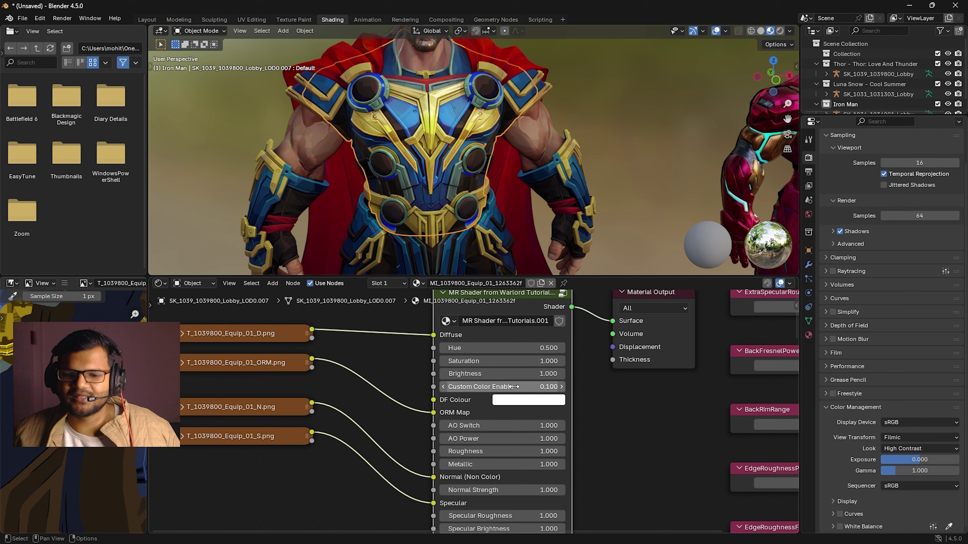
pyautogui.click(542, 387)
pyautogui.write('1')
pyautogui.press('Return')
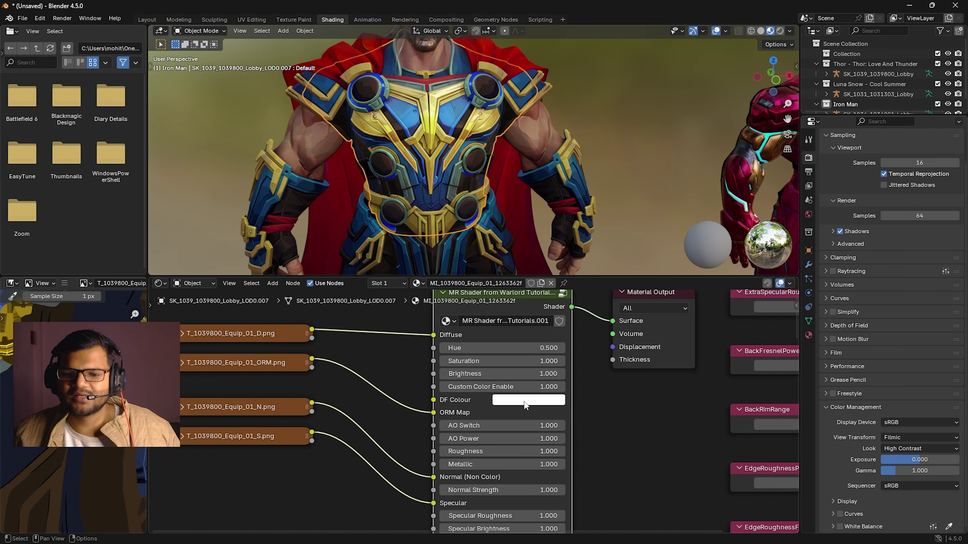
# Pick a violet DF Colour, set Custom Color Enable back to 0, and widen the node.
pyautogui.click(526, 404)
pyautogui.moveTo(533, 287); pyautogui.dragTo(575, 245)
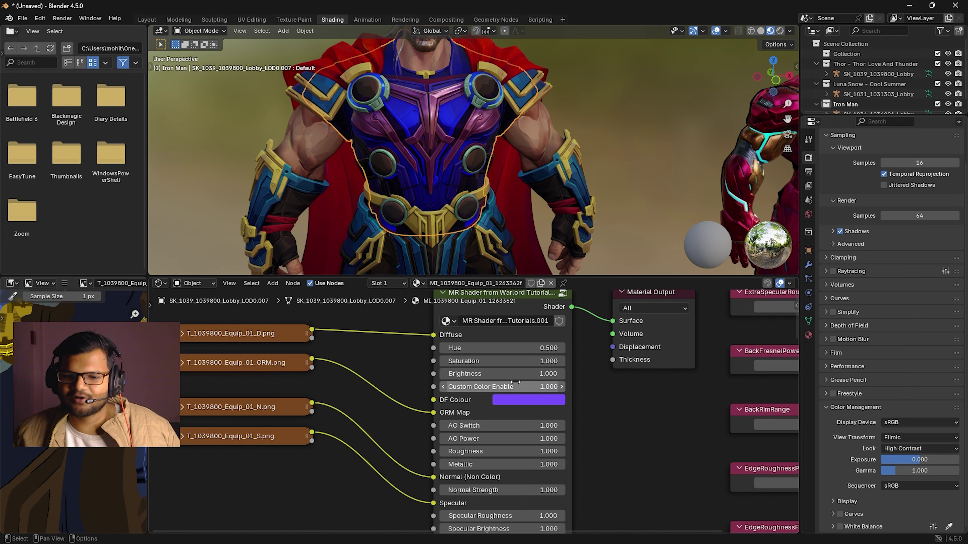
pyautogui.click(522, 389)
pyautogui.write('0')
pyautogui.press('Return')
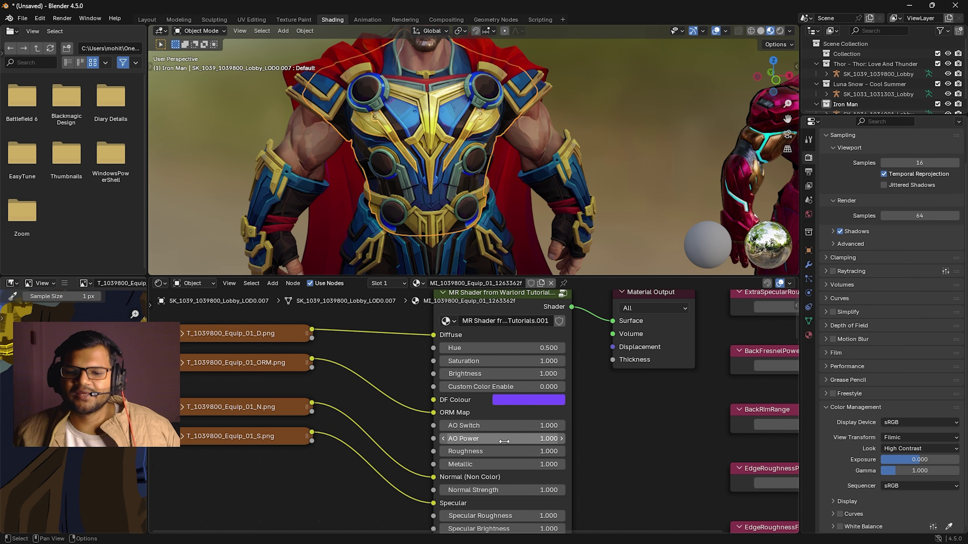
pyautogui.moveTo(570, 431); pyautogui.dragTo(609, 431)
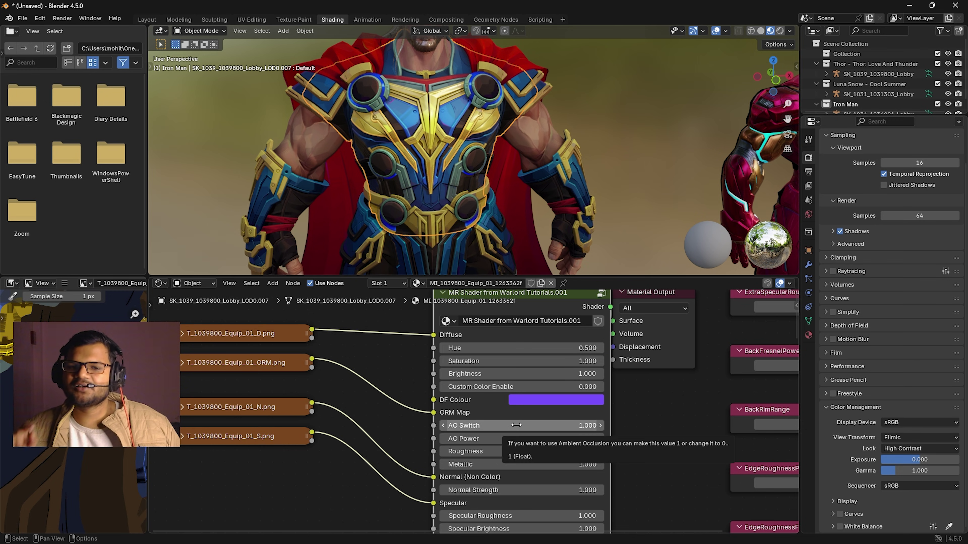
pyautogui.moveTo(516, 425); pyautogui.dragTo(516, 425)
pyautogui.scroll(3, 473, 151)
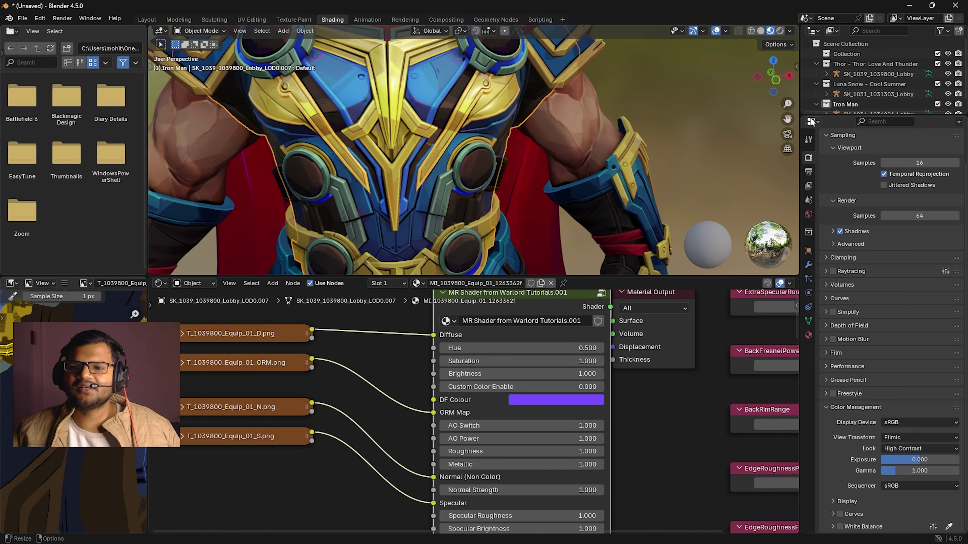
pyautogui.keyDown('shift'); pyautogui.moveTo(450, 122); pyautogui.dragTo(491, 196, button='middle'); pyautogui.keyUp('shift')
pyautogui.keyDown('shift'); pyautogui.moveTo(532, 84); pyautogui.dragTo(535, 201, button='middle'); pyautogui.keyUp('shift')
pyautogui.scroll(6, 534, 200)
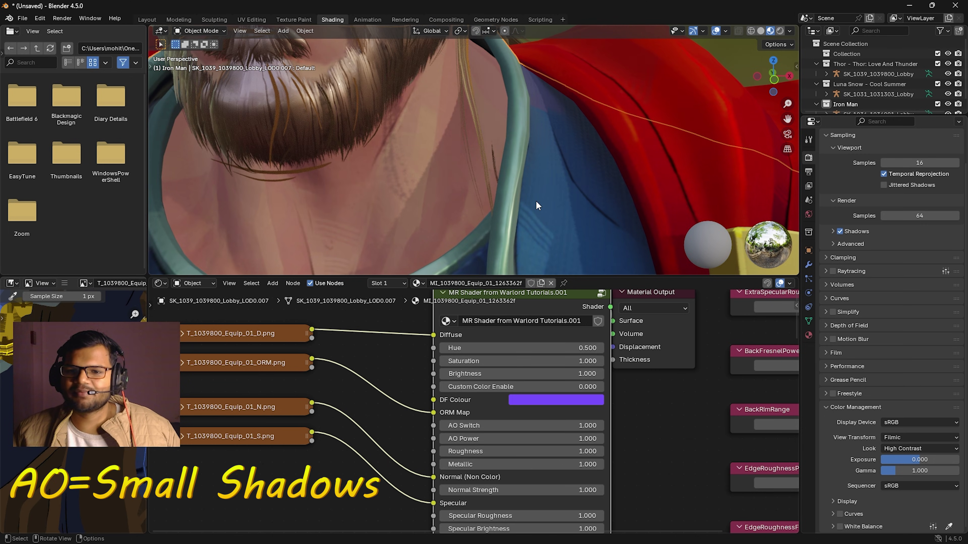
pyautogui.scroll(-5, 549, 174)
pyautogui.scroll(3, 547, 180)
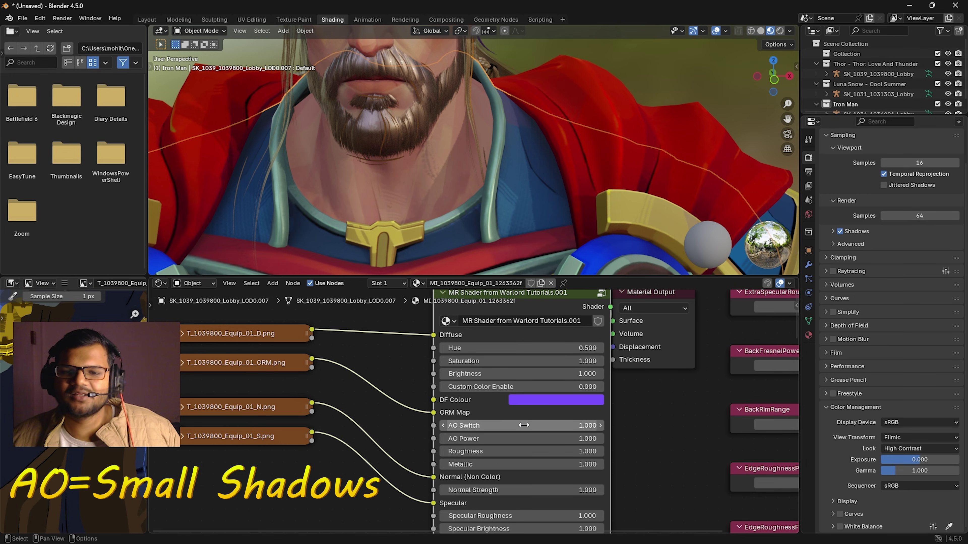
pyautogui.moveTo(523, 425); pyautogui.dragTo(503, 425)
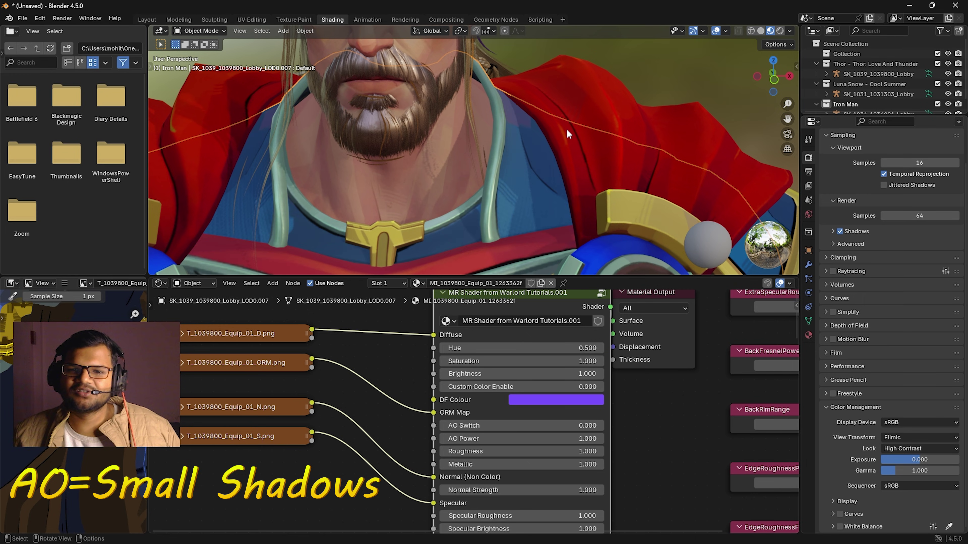
pyautogui.scroll(-3, 537, 139)
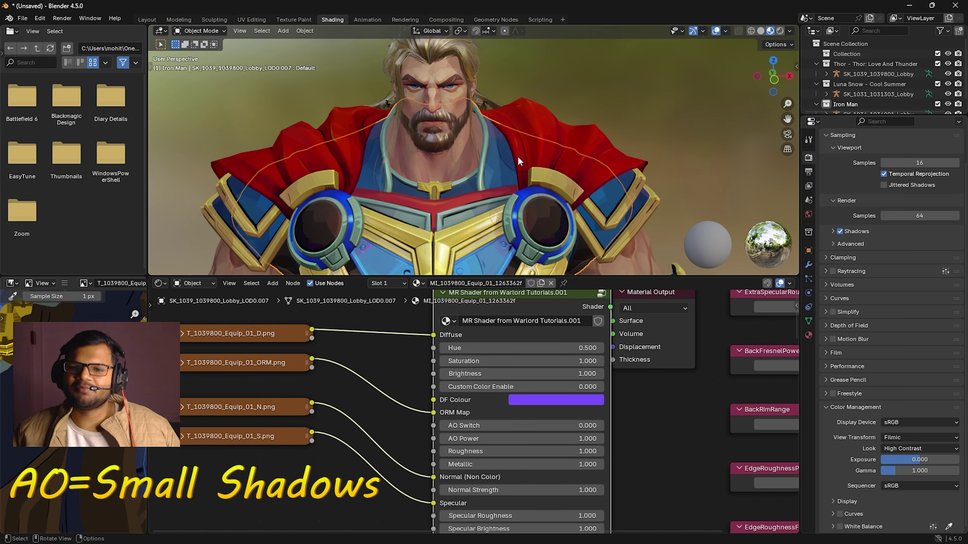
pyautogui.scroll(-2, 517, 177)
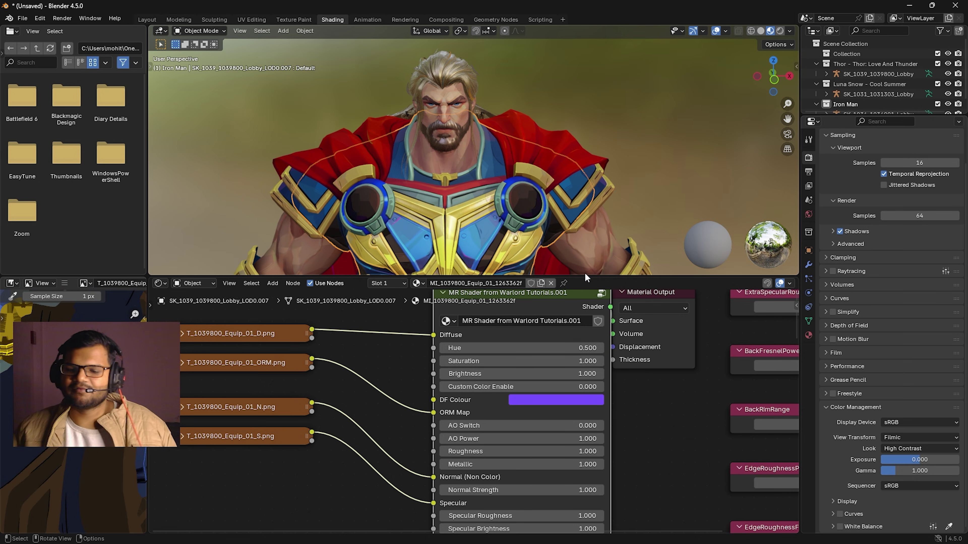
pyautogui.click(518, 425)
pyautogui.write('1')
pyautogui.press('Return')
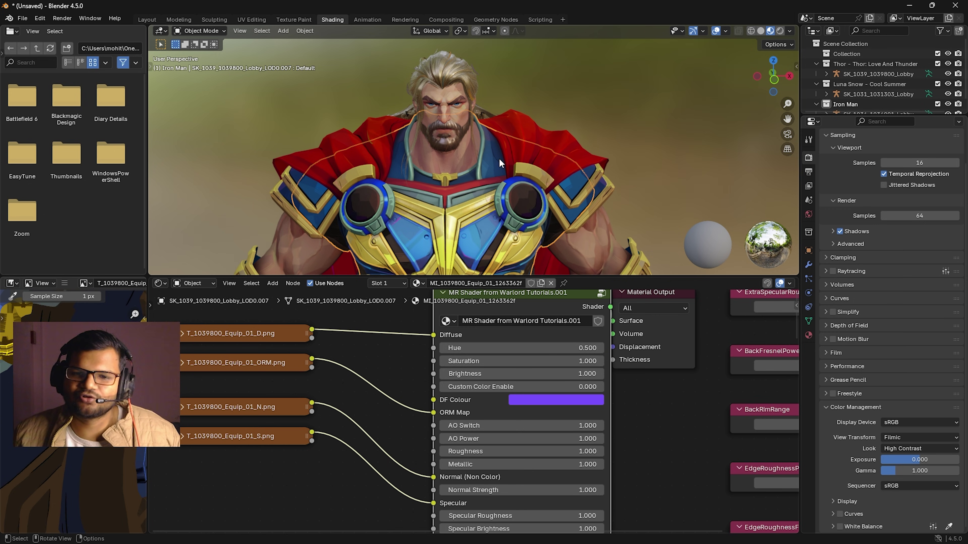
pyautogui.moveTo(787, 119); pyautogui.dragTo(787, 33)
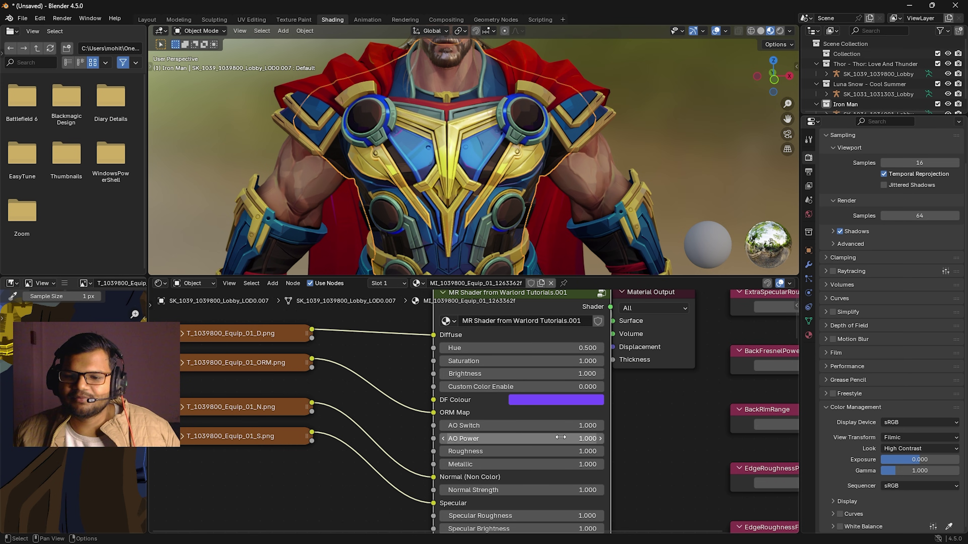
# Set the shader's Roughness to 0.4 and Metallic to 1.5, after trying Metallic at 3.3.
pyautogui.moveTo(522, 451); pyautogui.dragTo(487, 451)
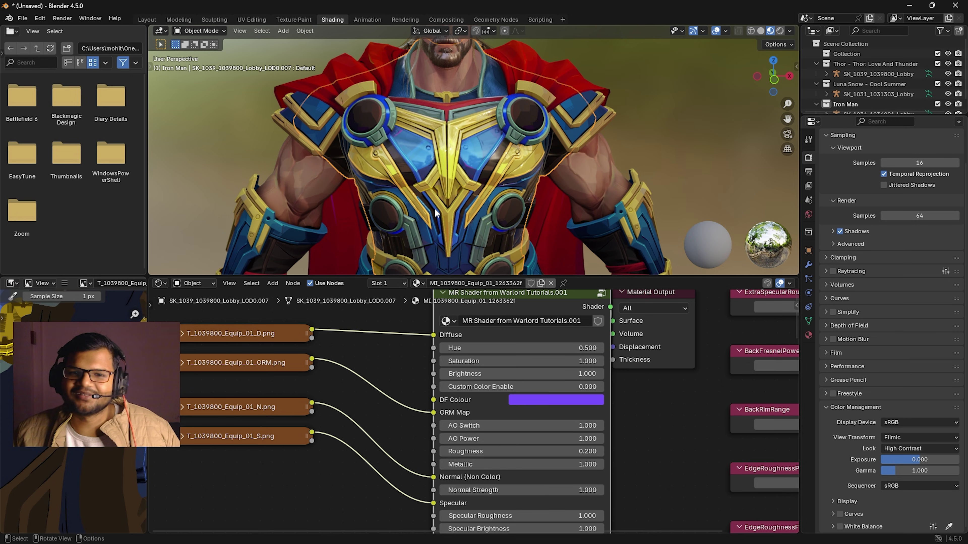
pyautogui.scroll(5, 434, 208)
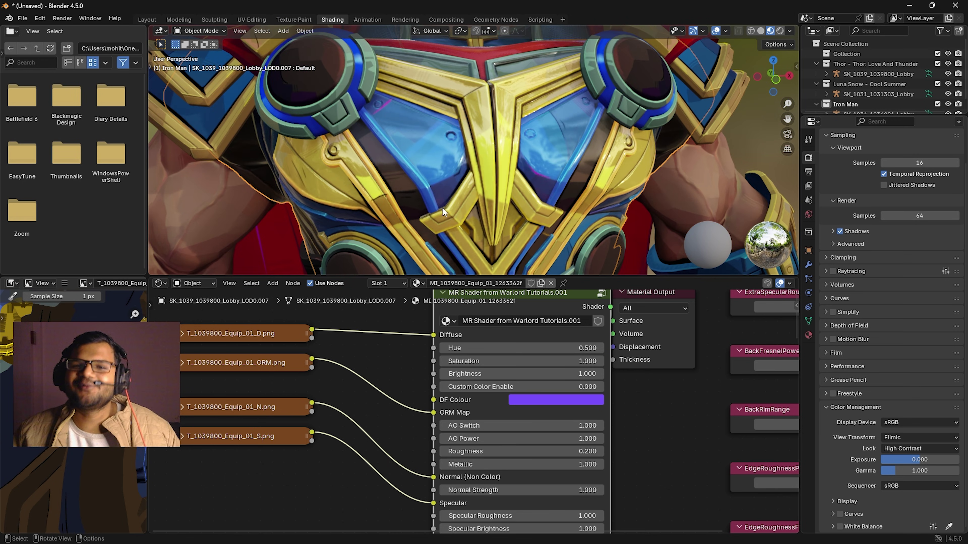
pyautogui.scroll(-5, 442, 207)
pyautogui.moveTo(532, 469)
pyautogui.mouseDown()
pyautogui.moveTo(564, 469)
pyautogui.moveTo(533, 468)
pyautogui.mouseUp()
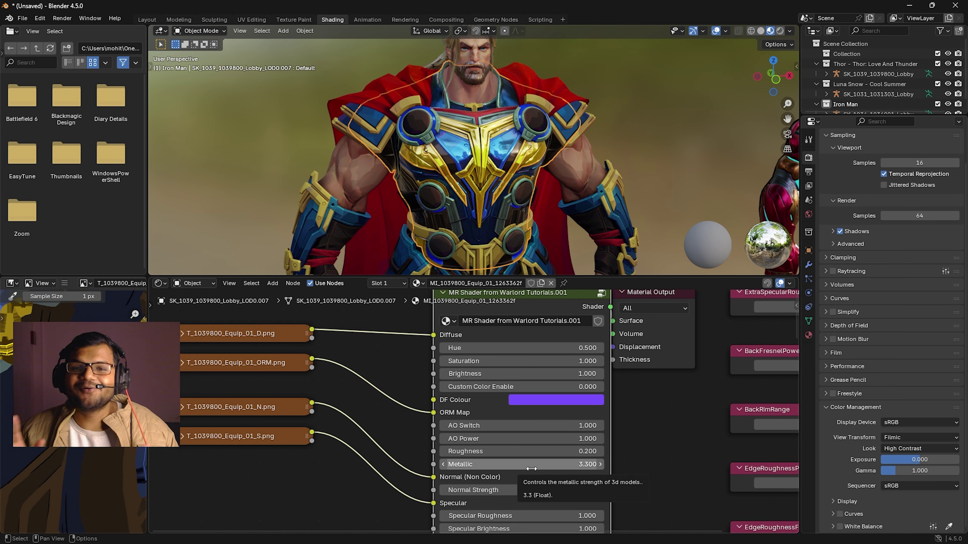
pyautogui.scroll(2, 474, 206)
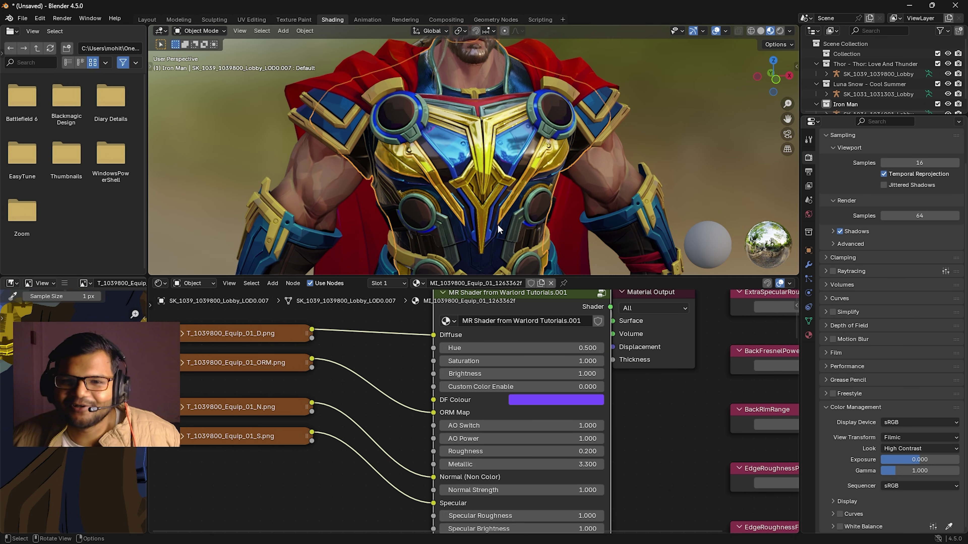
pyautogui.click(600, 452)
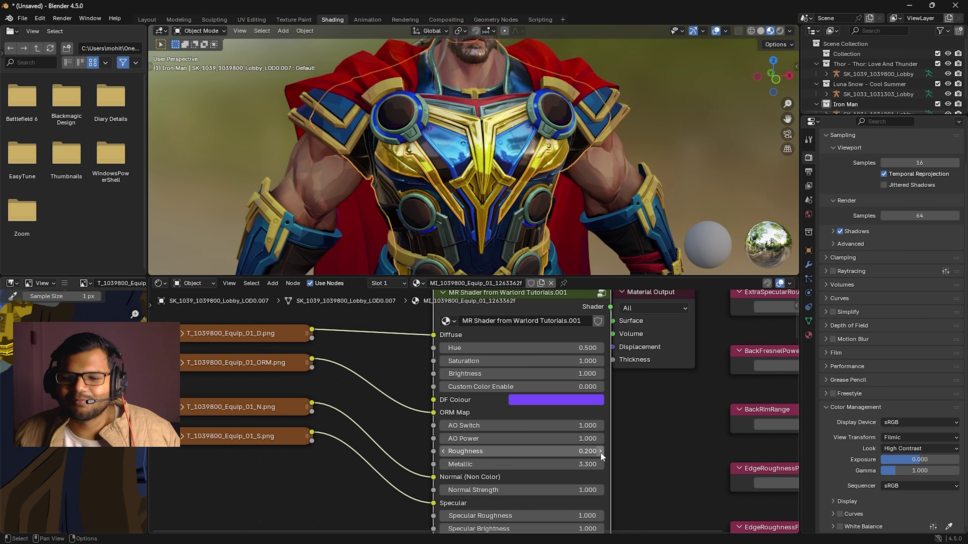
pyautogui.click(601, 451)
pyautogui.moveTo(548, 467); pyautogui.dragTo(510, 467)
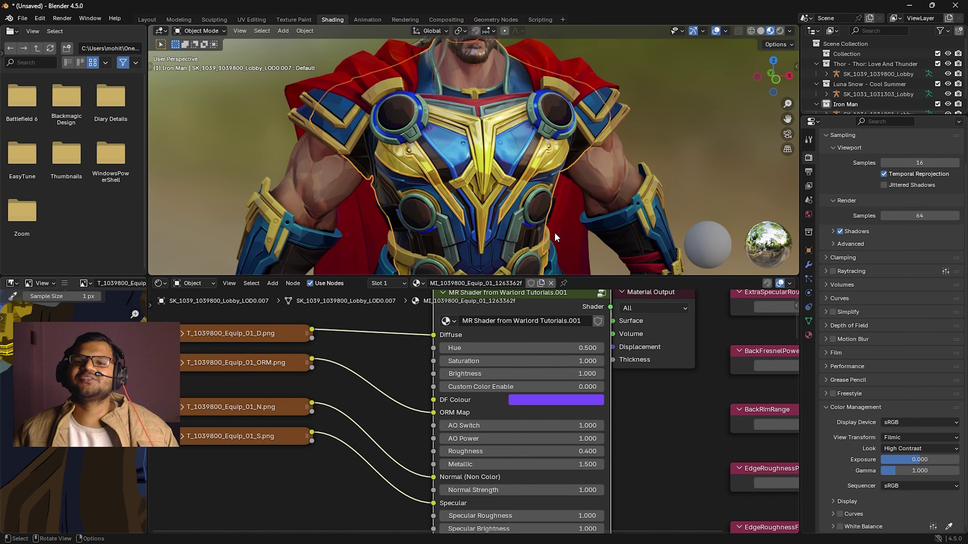
pyautogui.scroll(-3, 457, 181)
pyautogui.scroll(4, 457, 181)
pyautogui.moveTo(544, 482); pyautogui.dragTo(525, 401, button='middle')
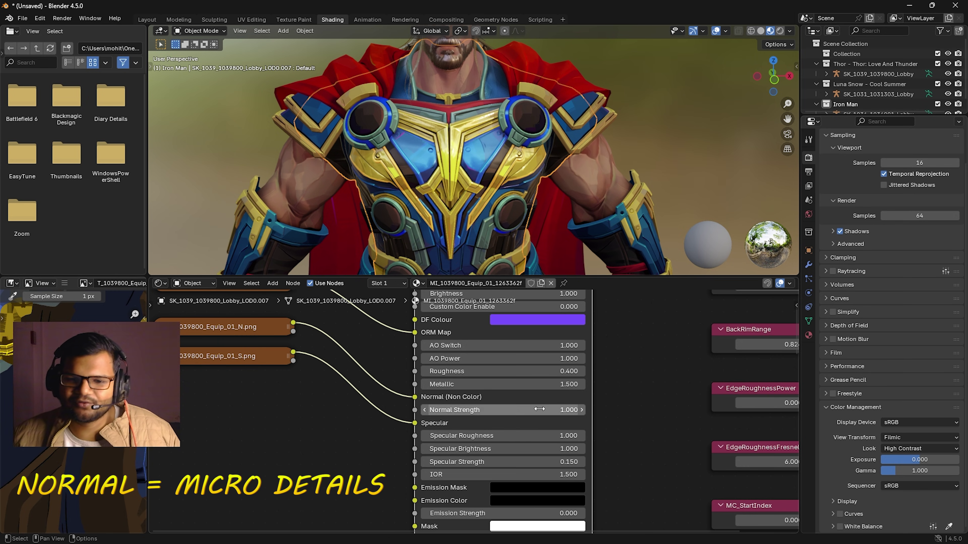
# Try a lower Normal Strength on the MR Shader, then set it back to 1.
pyautogui.moveTo(526, 410)
pyautogui.mouseDown()
pyautogui.moveTo(495, 414)
pyautogui.moveTo(534, 414)
pyautogui.mouseUp()
pyautogui.scroll(6, 446, 199)
pyautogui.click(509, 414)
pyautogui.write('1')
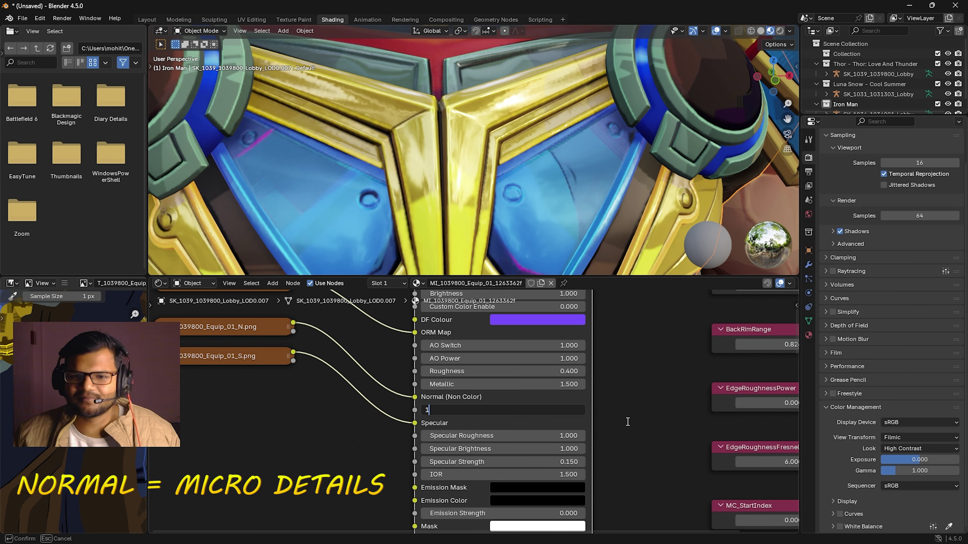
pyautogui.press('Return')
pyautogui.scroll(-6, 512, 166)
pyautogui.scroll(3, 512, 166)
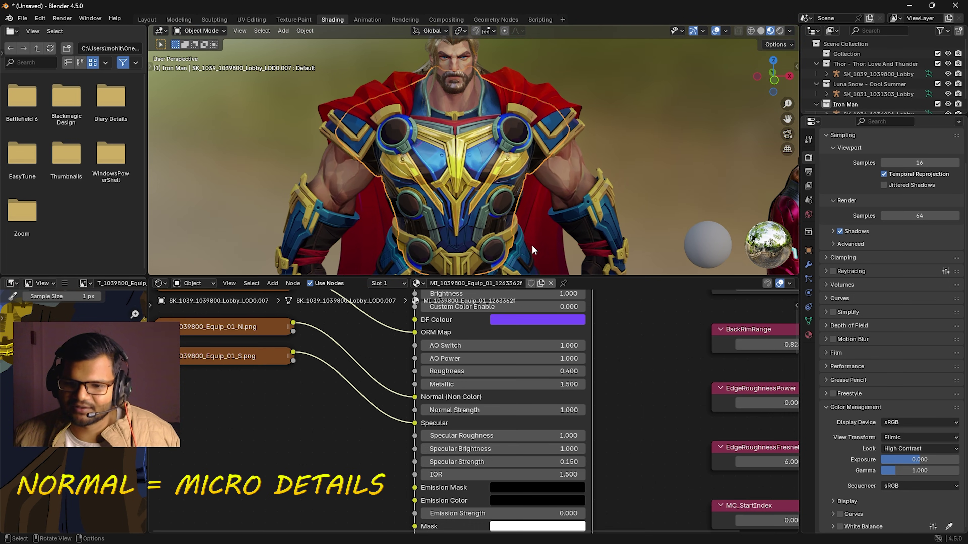
# Widen the MR Shader node further so the Specular and Emission rows are visible.
pyautogui.moveTo(589, 436); pyautogui.dragTo(580, 396, button='middle')
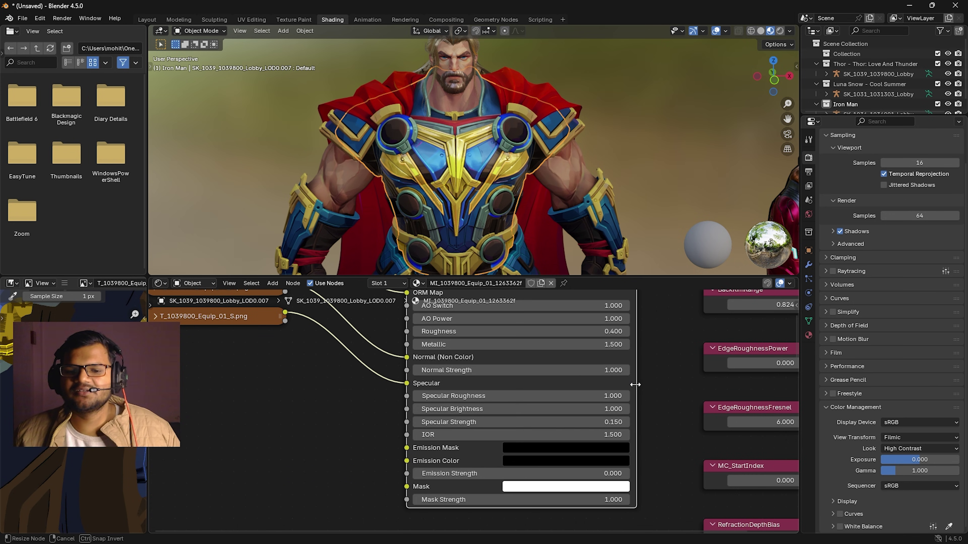
pyautogui.scroll(1, 467, 410)
pyautogui.moveTo(467, 411); pyautogui.dragTo(440, 384, button='middle')
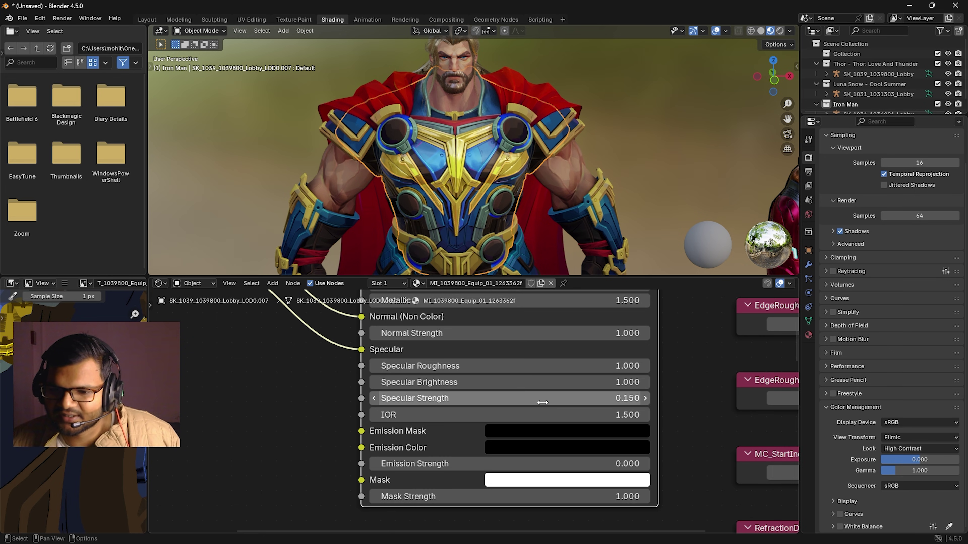
# Try Specular Strength at 1, then set it to 0.1.
pyautogui.moveTo(534, 398); pyautogui.dragTo(568, 398)
pyautogui.scroll(2, 502, 200)
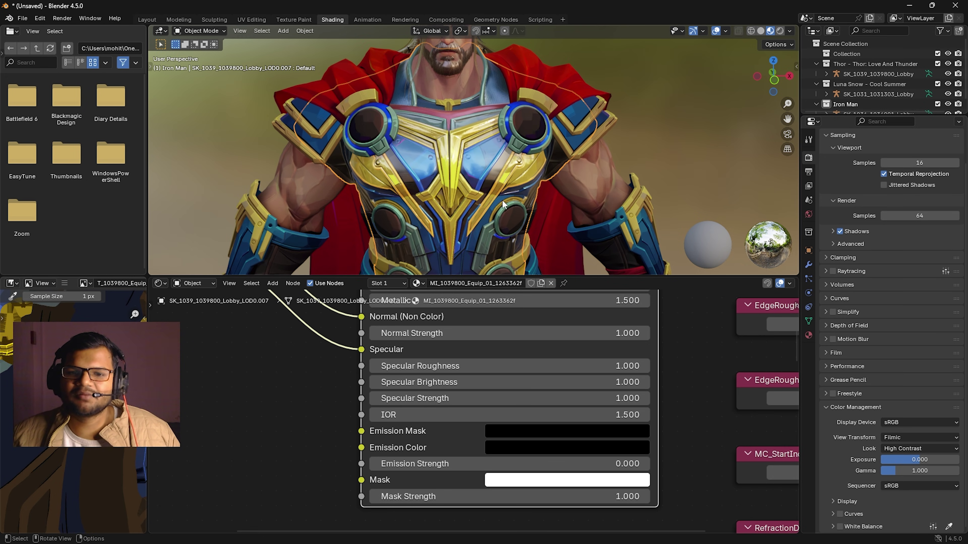
pyautogui.scroll(-2, 485, 107)
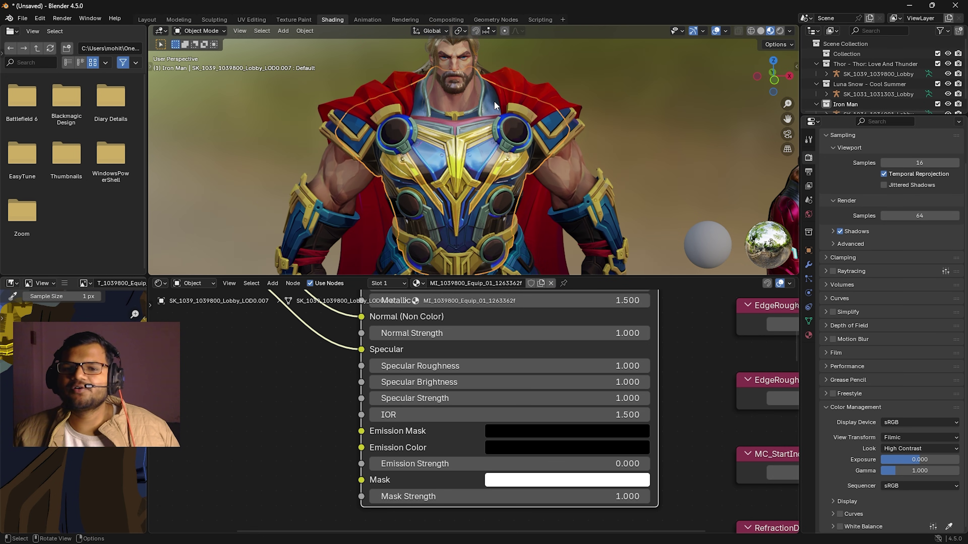
pyautogui.scroll(1, 488, 102)
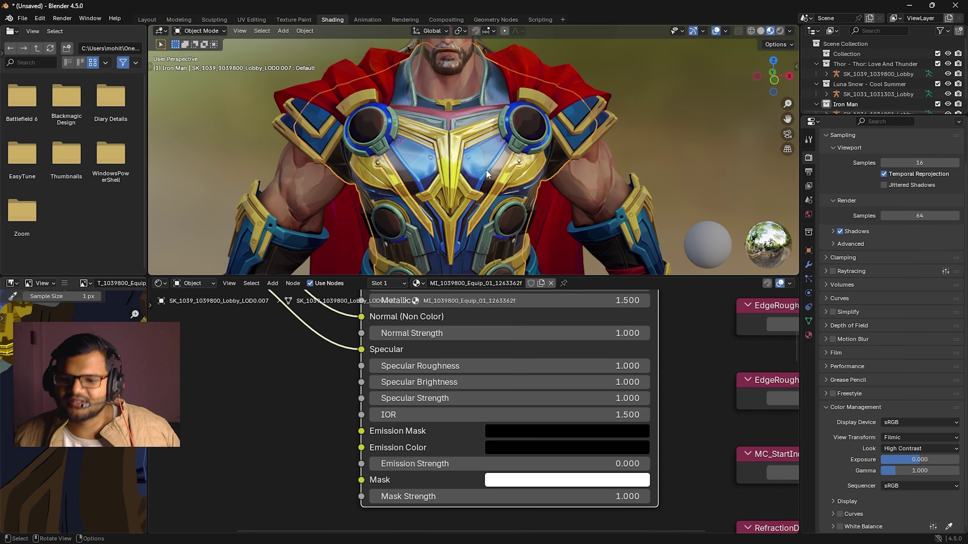
pyautogui.click(476, 399)
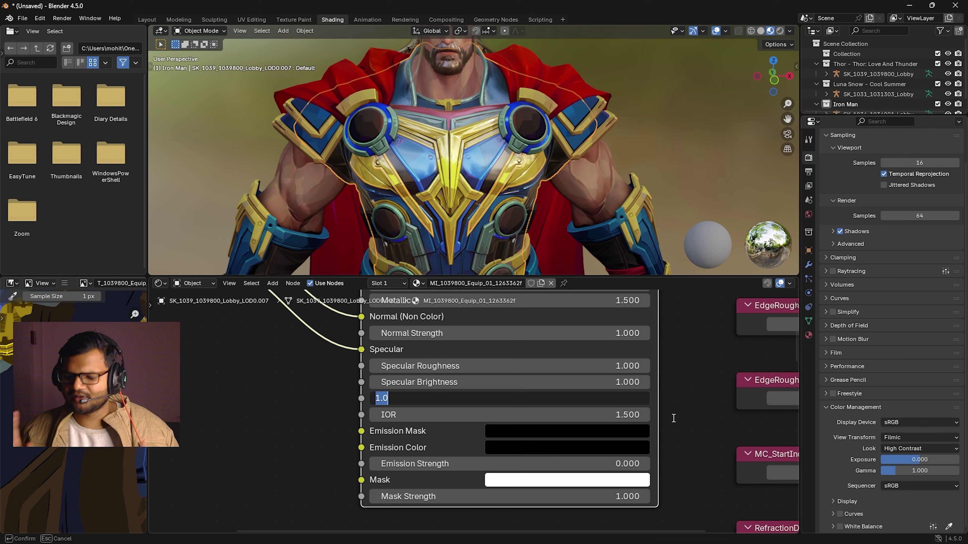
pyautogui.write('0.1')
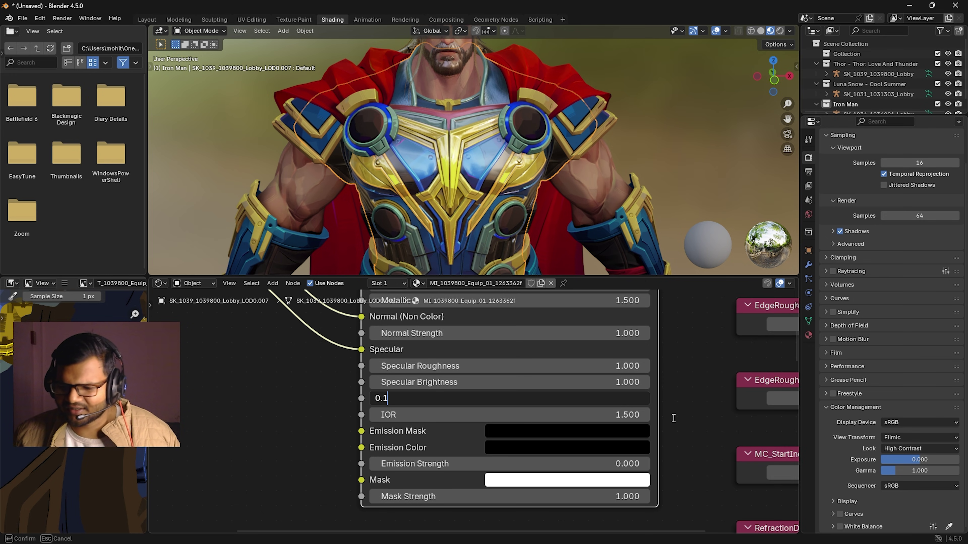
pyautogui.press('Return')
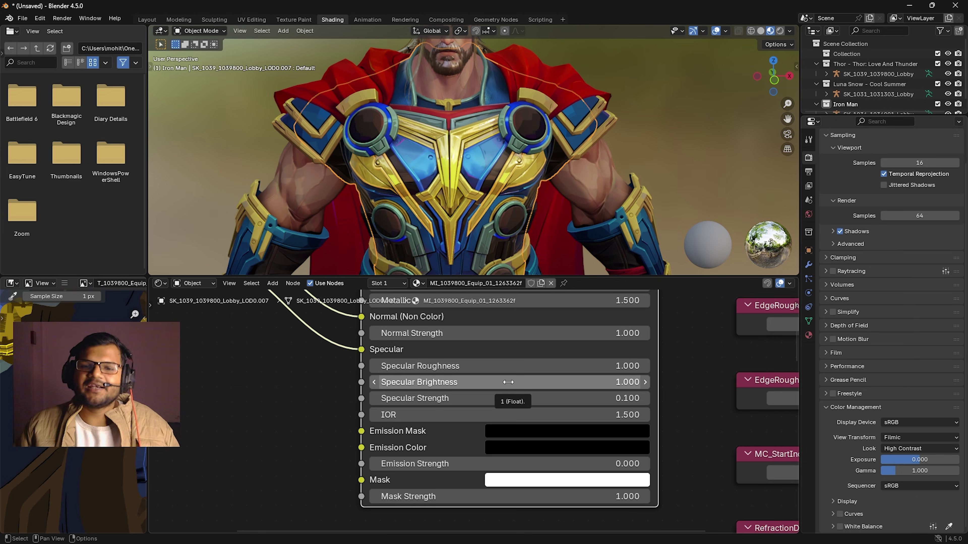
# Compare brighter and dimmer Specular Brightness on the armour, ending at 0.800.
pyautogui.scroll(2, 469, 153)
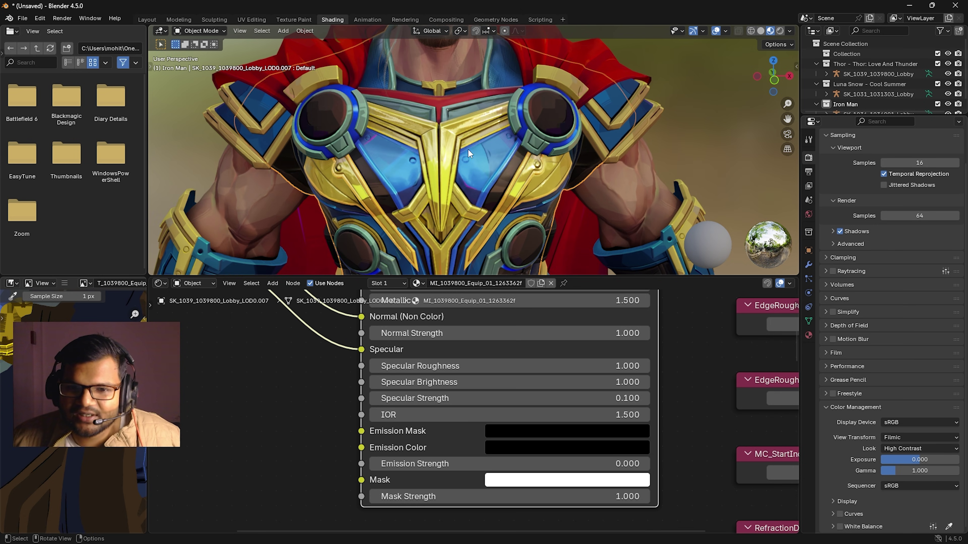
pyautogui.scroll(-3, 538, 136)
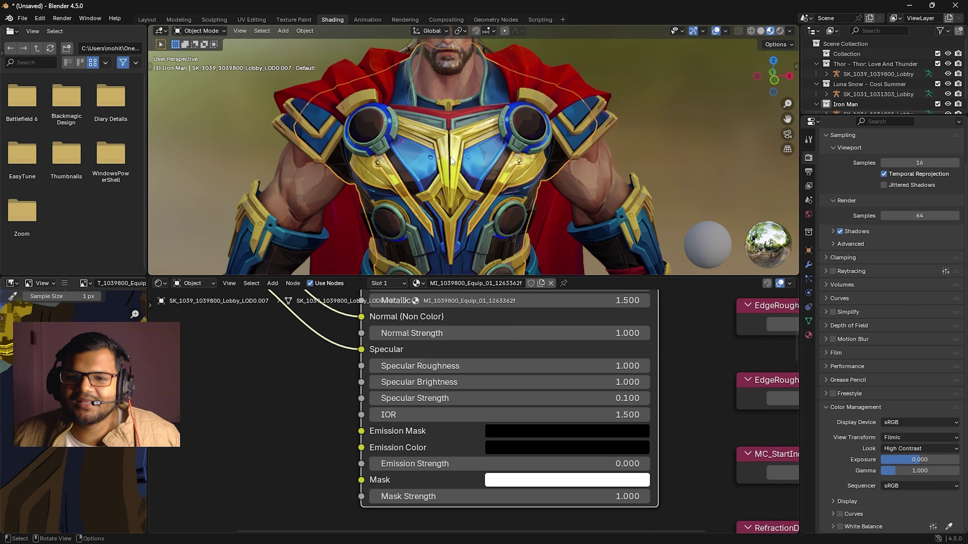
pyautogui.moveTo(559, 383)
pyautogui.mouseDown()
pyautogui.moveTo(495, 383)
pyautogui.moveTo(647, 382)
pyautogui.mouseUp()
pyautogui.scroll(4, 508, 191)
pyautogui.scroll(-4, 476, 216)
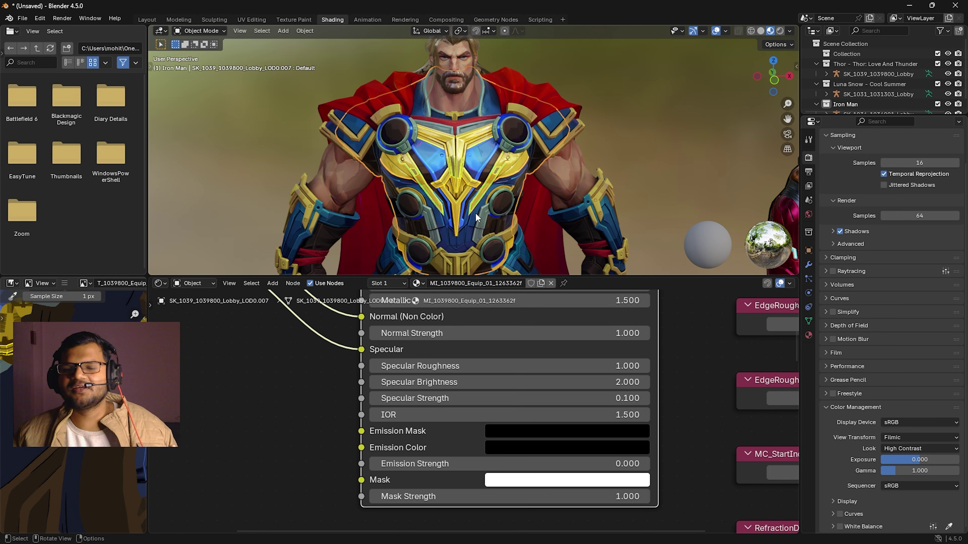
pyautogui.scroll(5, 444, 181)
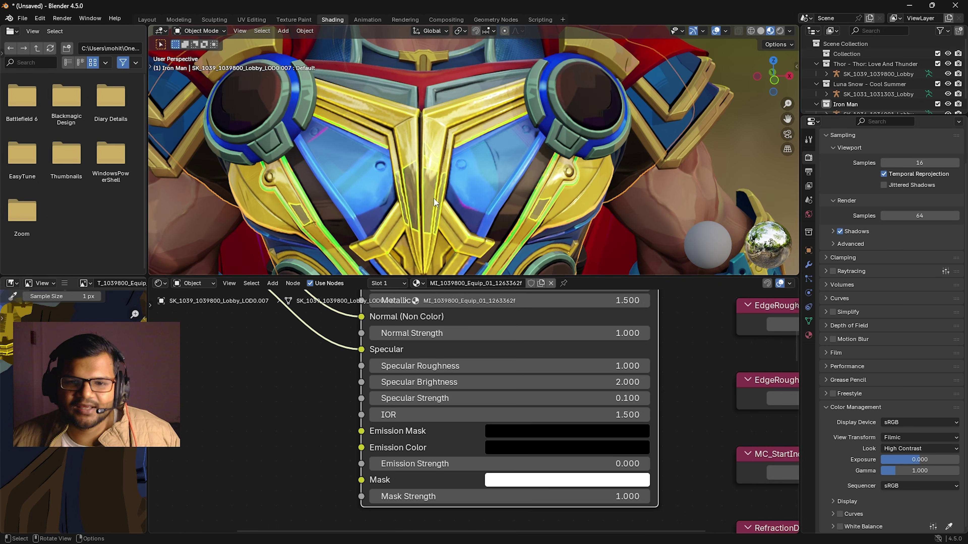
pyautogui.scroll(3, 435, 195)
pyautogui.scroll(-2, 372, 218)
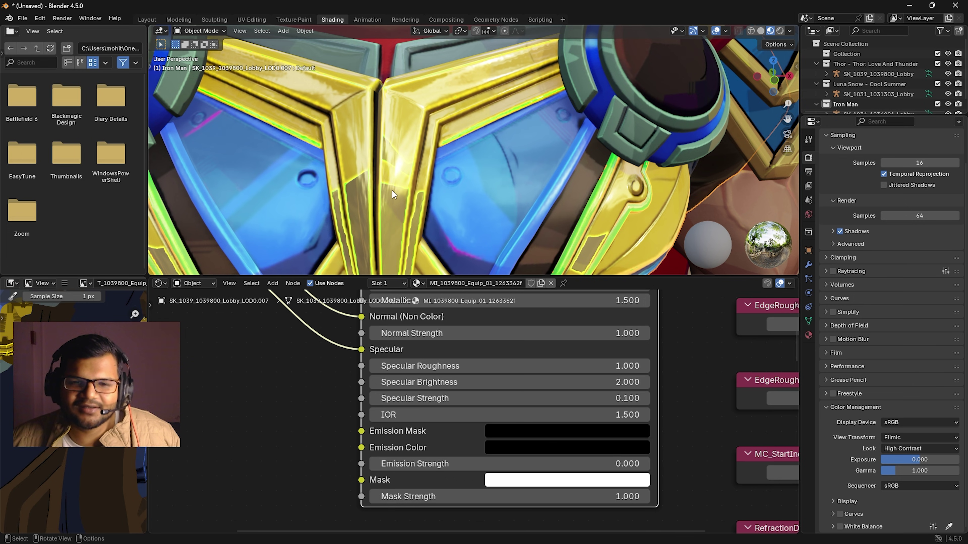
pyautogui.scroll(-3, 416, 216)
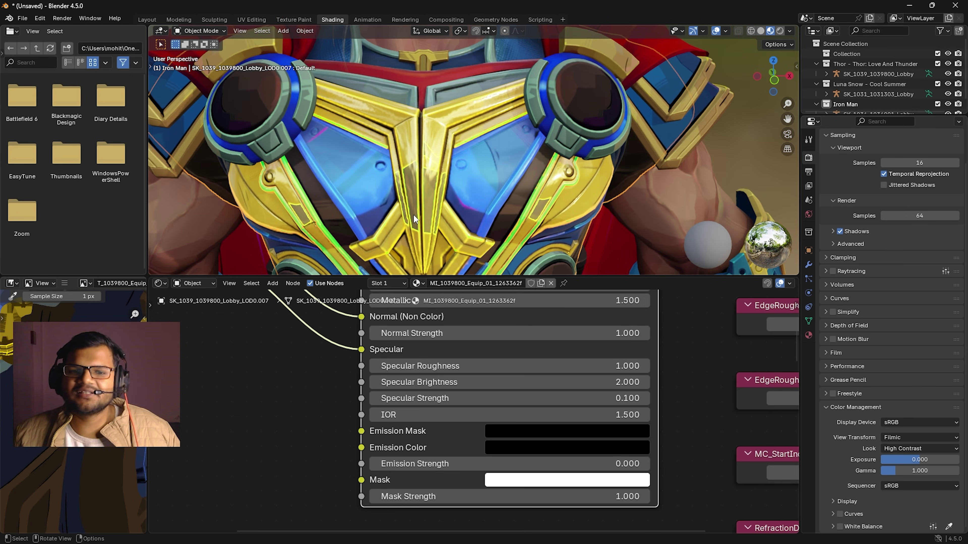
pyautogui.scroll(3, 412, 215)
pyautogui.scroll(-3, 417, 206)
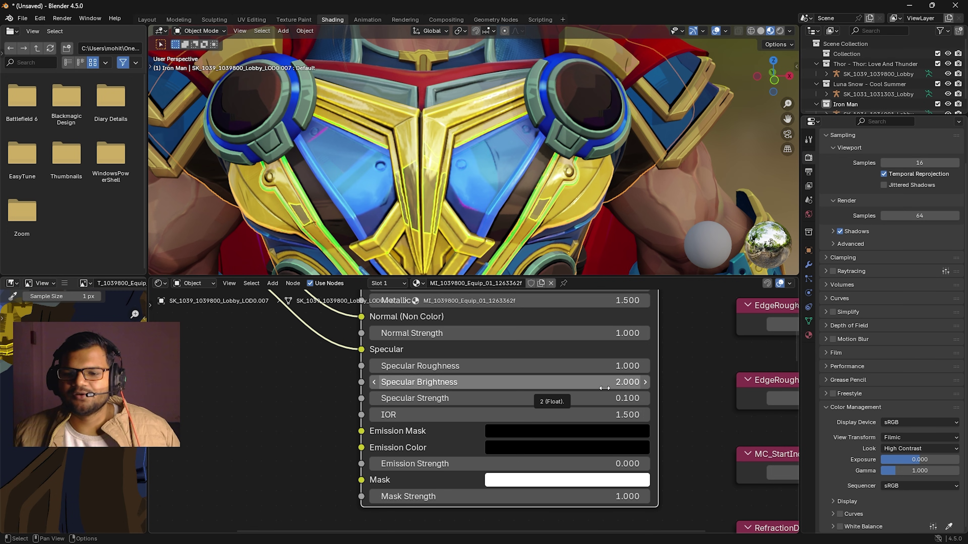
pyautogui.moveTo(605, 382); pyautogui.dragTo(562, 382)
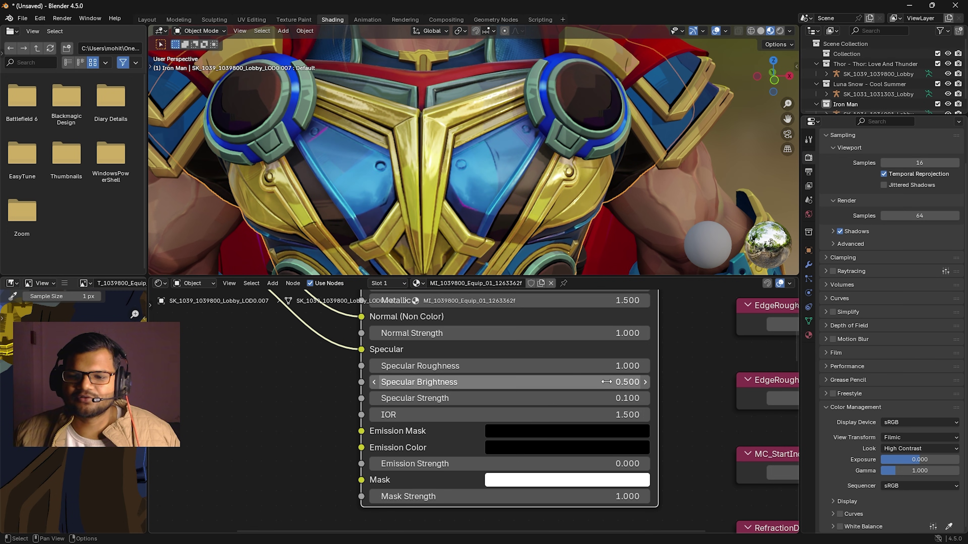
pyautogui.click(648, 381)
pyautogui.click(648, 381)
pyautogui.click(649, 381)
pyautogui.scroll(-2, 698, 379)
pyautogui.scroll(-7, 463, 158)
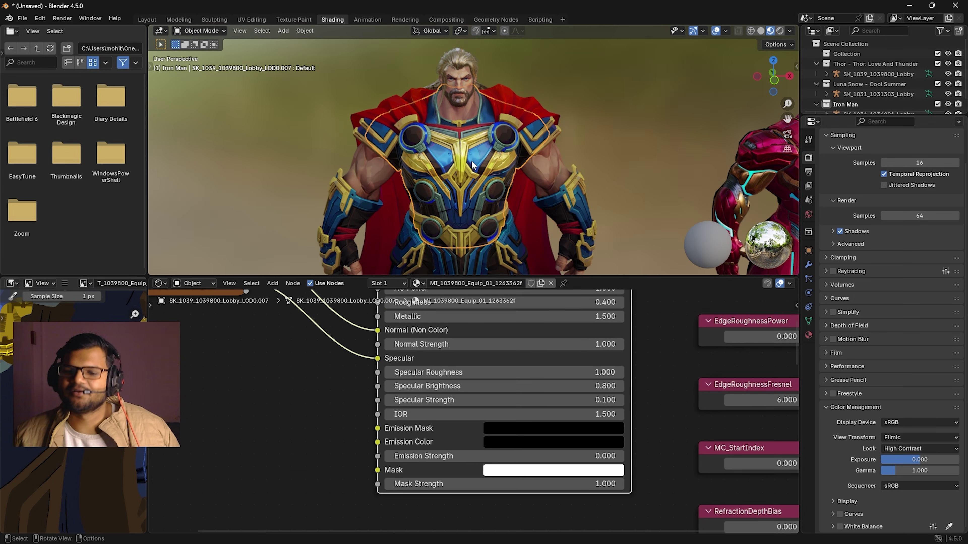
# Lower the MR Shader's Specular Roughness to 0.300.
pyautogui.scroll(3, 548, 167)
pyautogui.scroll(1, 474, 401)
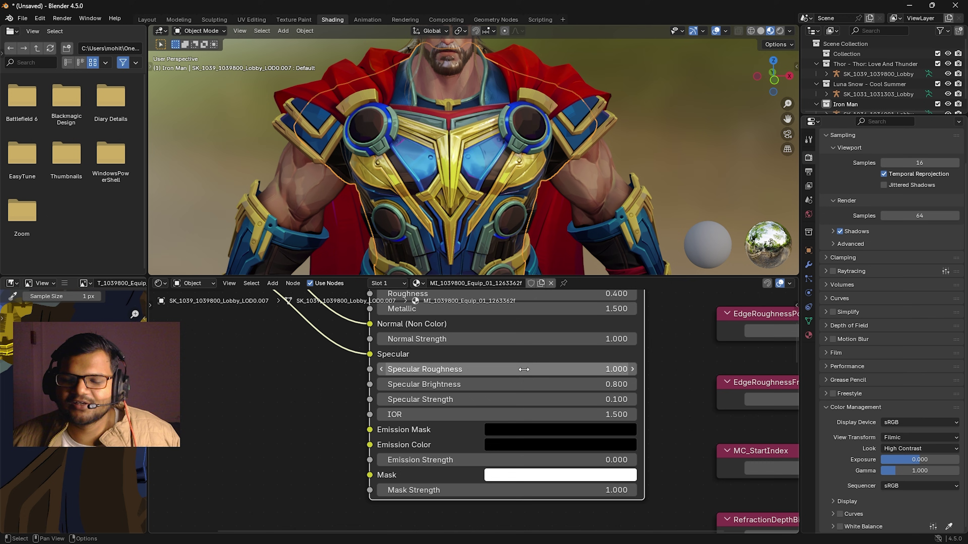
pyautogui.scroll(2, 441, 142)
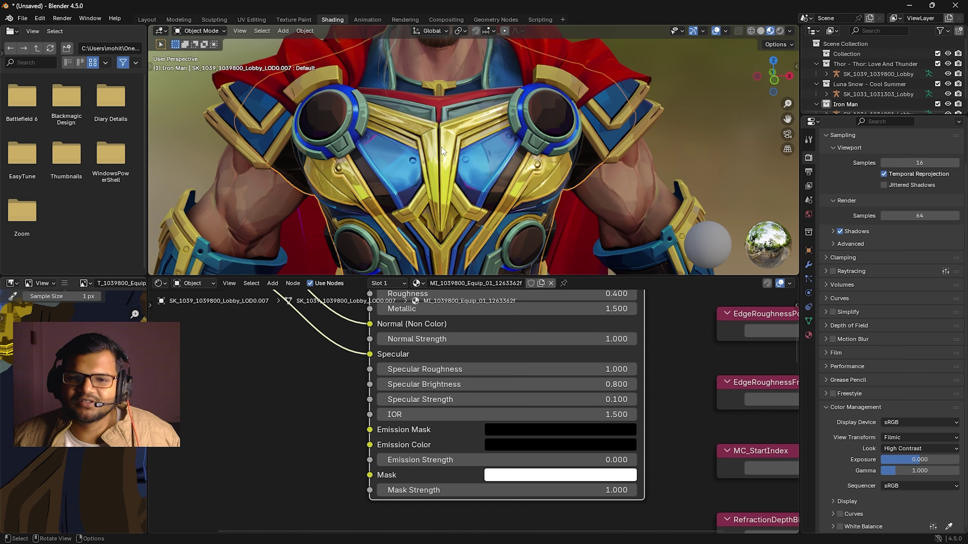
pyautogui.scroll(-4, 475, 140)
pyautogui.moveTo(536, 334); pyautogui.dragTo(508, 412, button='middle')
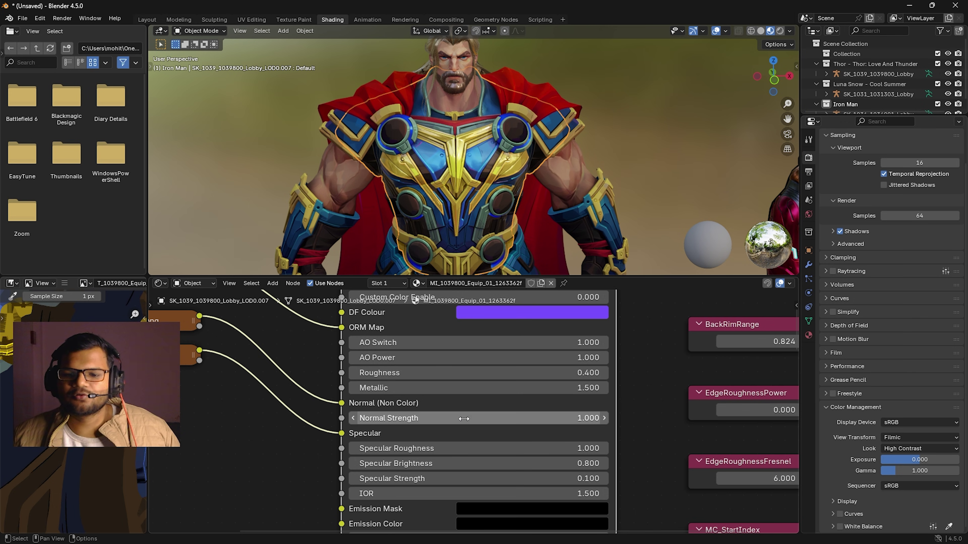
pyautogui.moveTo(495, 445); pyautogui.dragTo(492, 378, button='middle')
pyautogui.scroll(1, 492, 379)
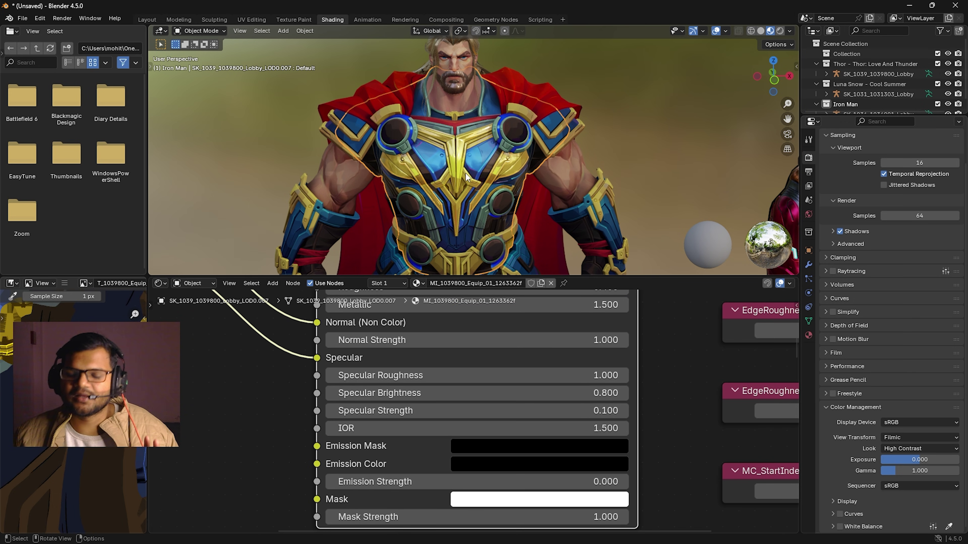
pyautogui.scroll(3, 416, 149)
pyautogui.scroll(2, 459, 173)
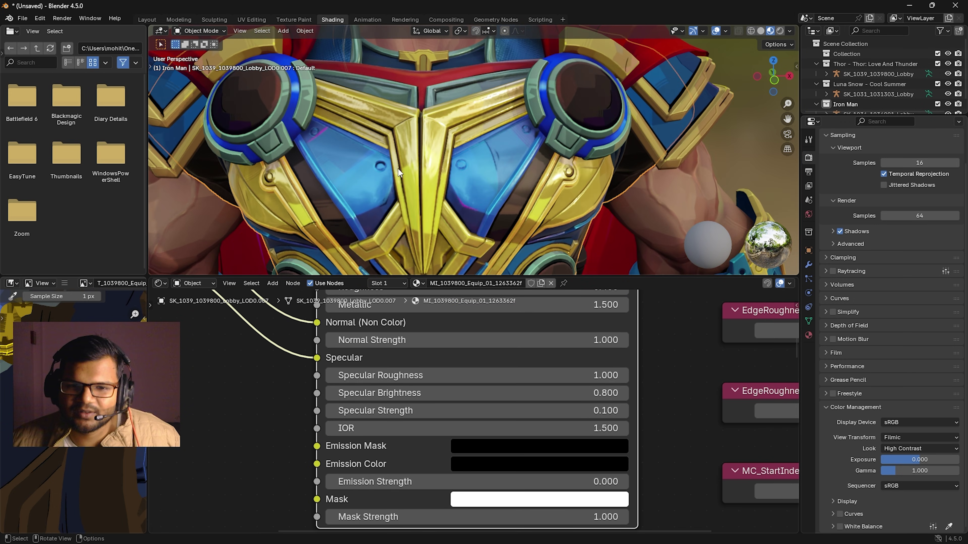
pyautogui.scroll(-4, 435, 181)
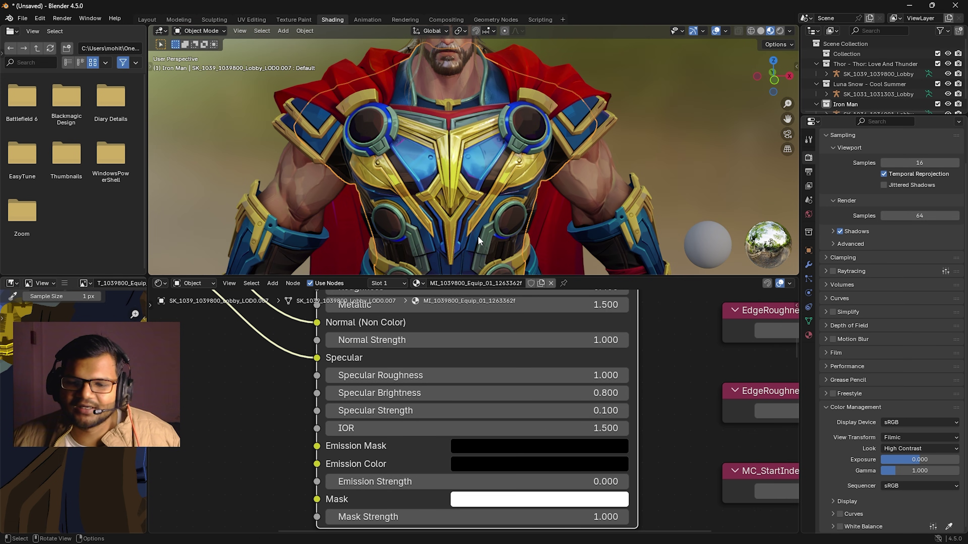
pyautogui.moveTo(519, 378)
pyautogui.mouseDown()
pyautogui.moveTo(404, 377)
pyautogui.moveTo(462, 377)
pyautogui.moveTo(439, 378)
pyautogui.mouseUp()
pyautogui.scroll(5, 462, 190)
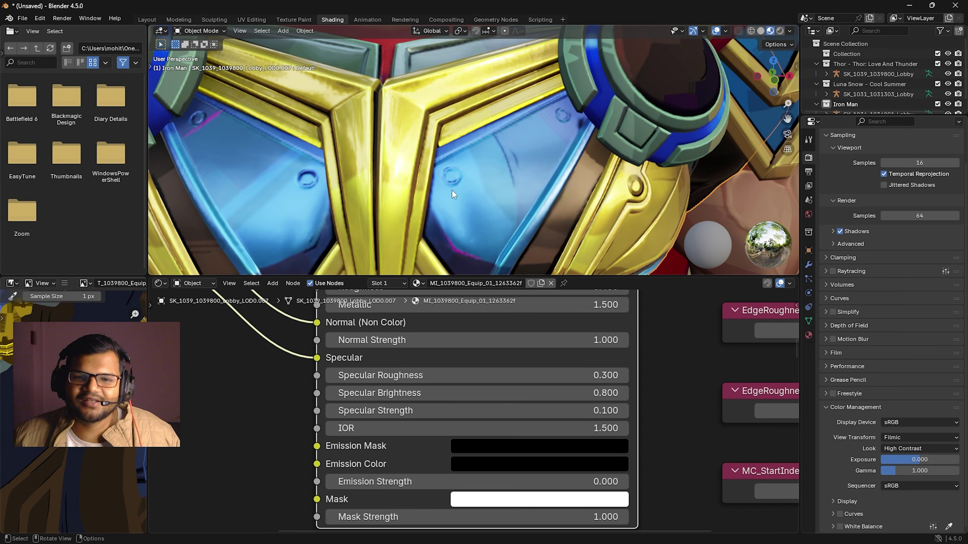
pyautogui.scroll(-5, 534, 206)
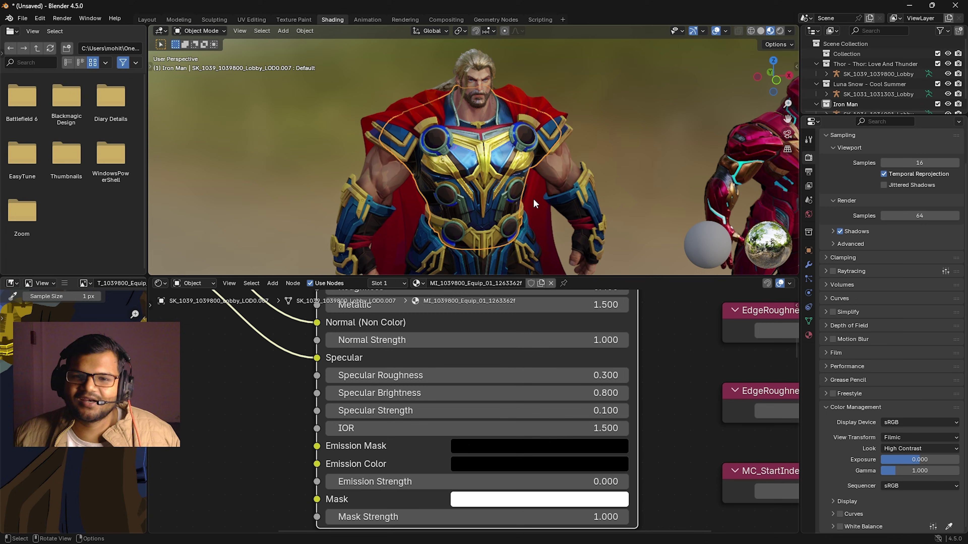
# Move the shader node left to uncover Material Output and inspect Thor's arm armour.
pyautogui.moveTo(522, 204); pyautogui.dragTo(515, 202, button='middle')
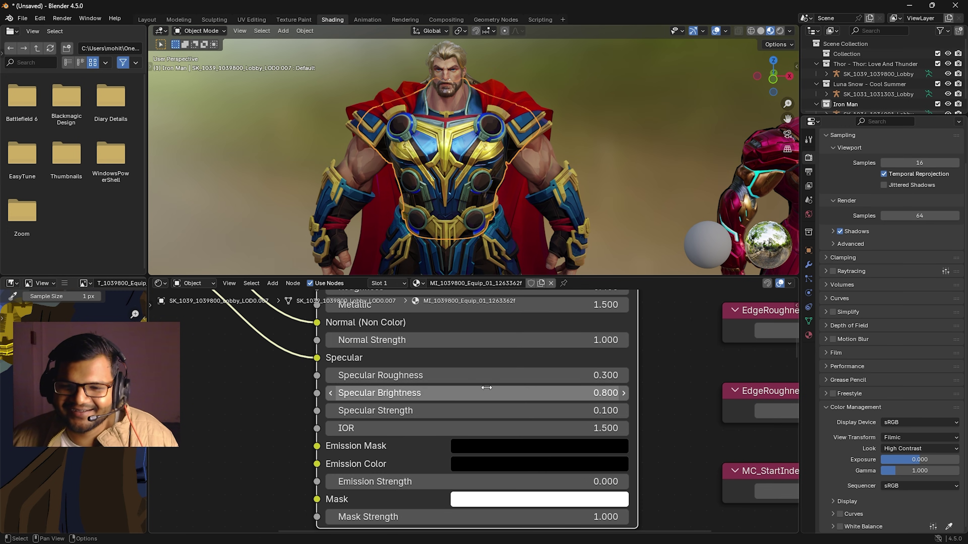
pyautogui.scroll(-1, 497, 376)
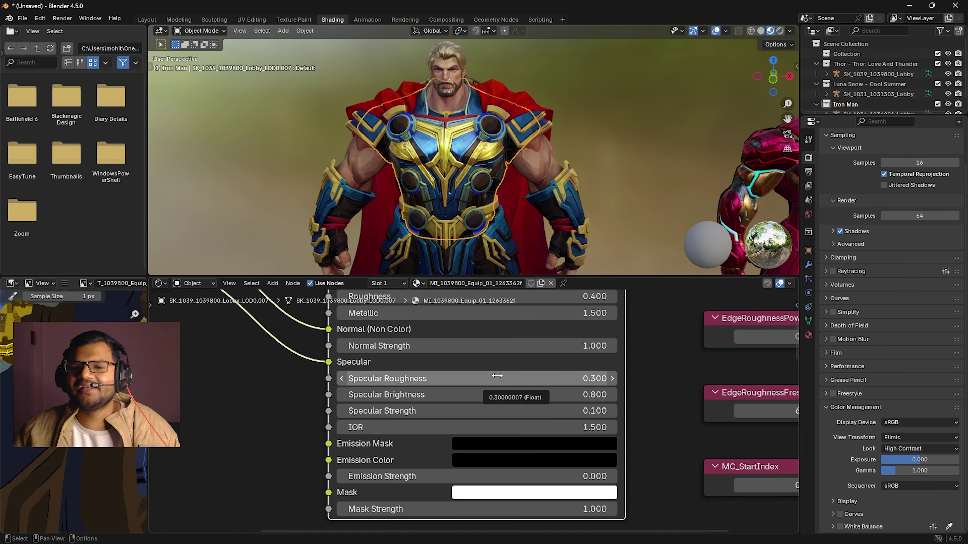
pyautogui.scroll(-6, 480, 368)
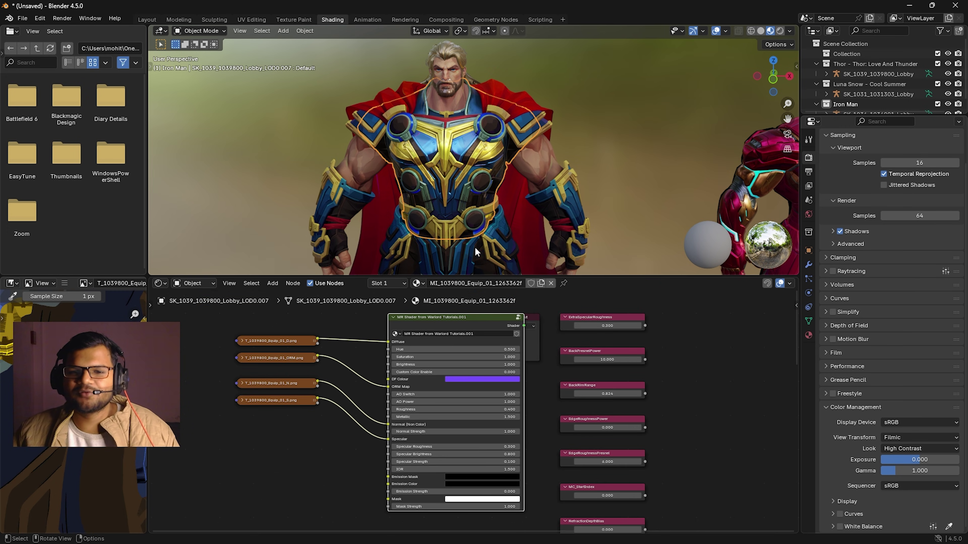
pyautogui.scroll(4, 474, 374)
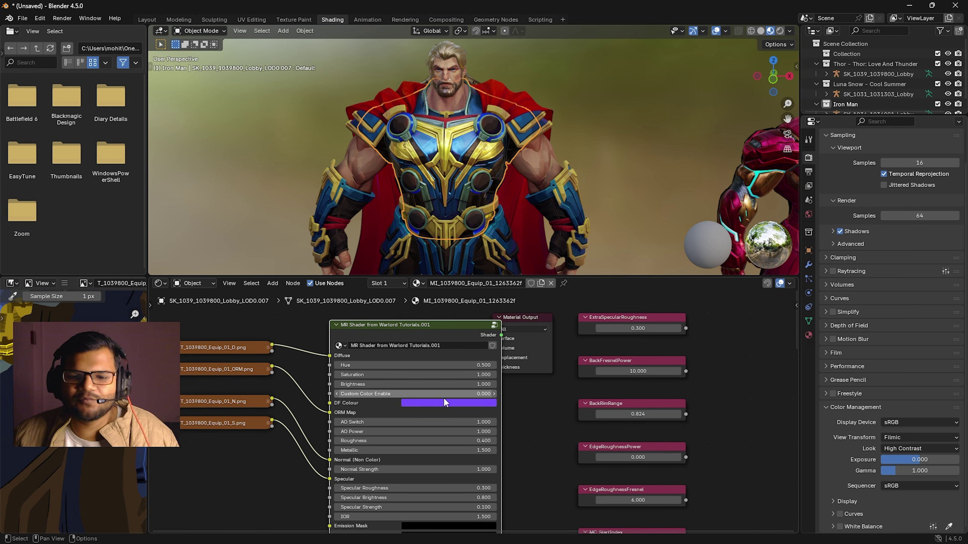
pyautogui.moveTo(417, 326); pyautogui.dragTo(400, 327)
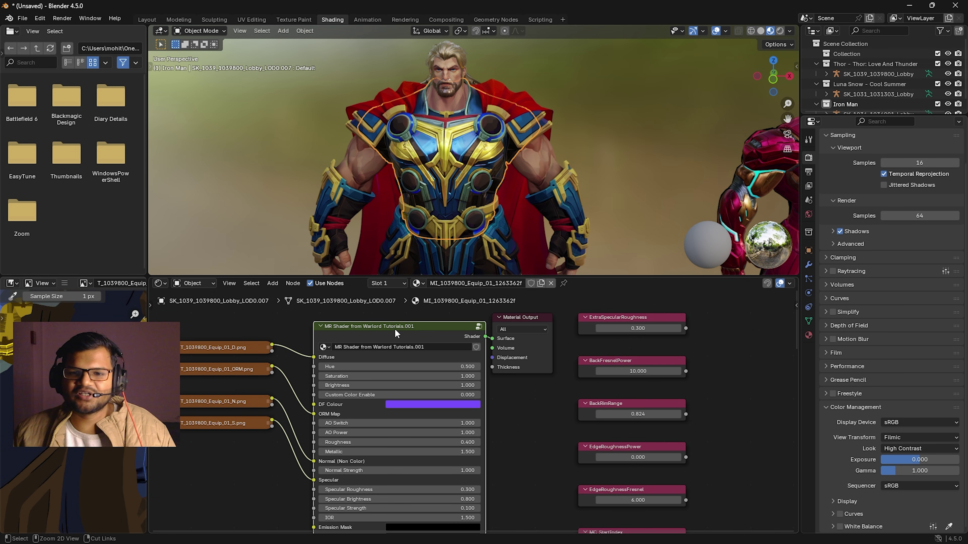
pyautogui.moveTo(415, 164); pyautogui.dragTo(462, 159, button='middle')
pyautogui.scroll(3, 396, 168)
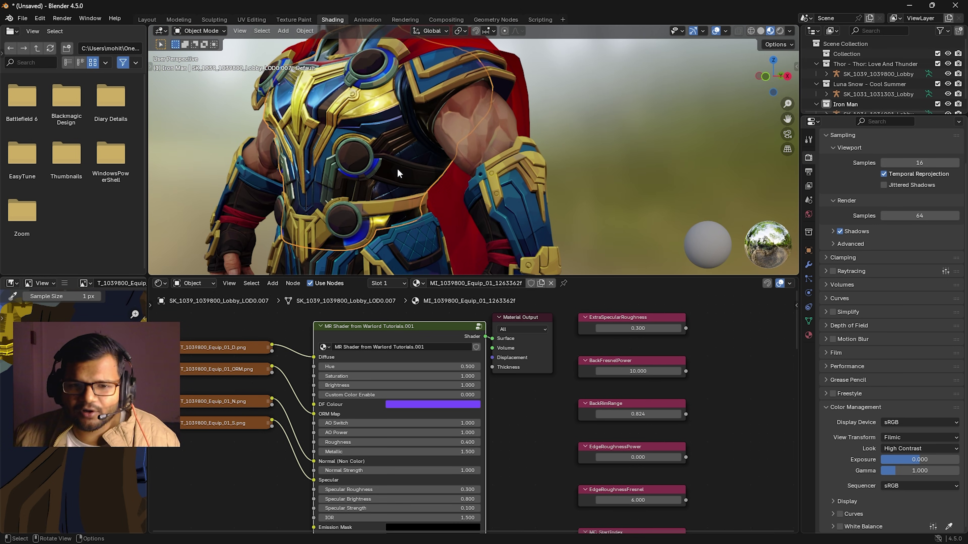
pyautogui.moveTo(517, 181); pyautogui.dragTo(495, 115, button='middle')
# Select Thor's bracer to show its Equip_03 armour material.
pyautogui.click(543, 209)
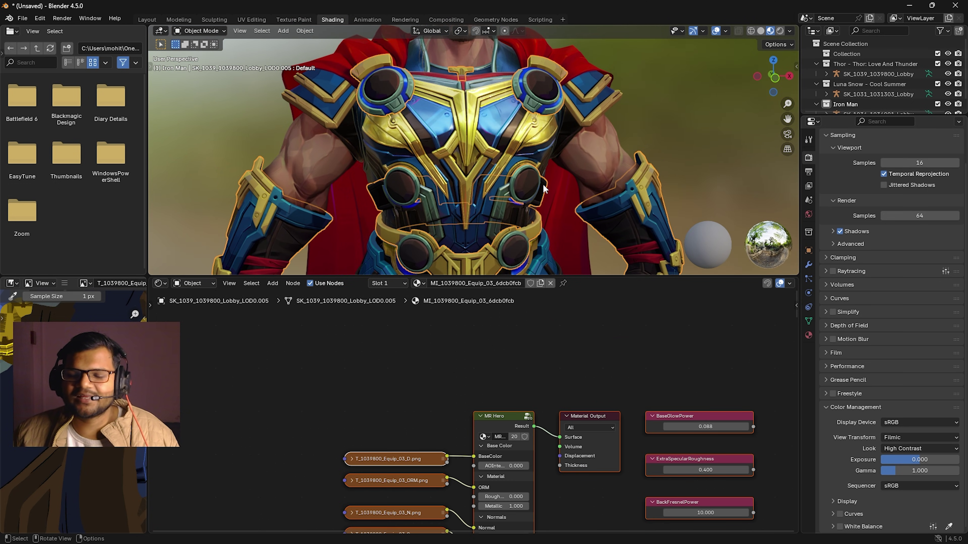
pyautogui.scroll(-3, 546, 189)
pyautogui.moveTo(574, 209); pyautogui.dragTo(540, 179, button='middle')
pyautogui.moveTo(565, 212); pyautogui.dragTo(556, 164, button='middle')
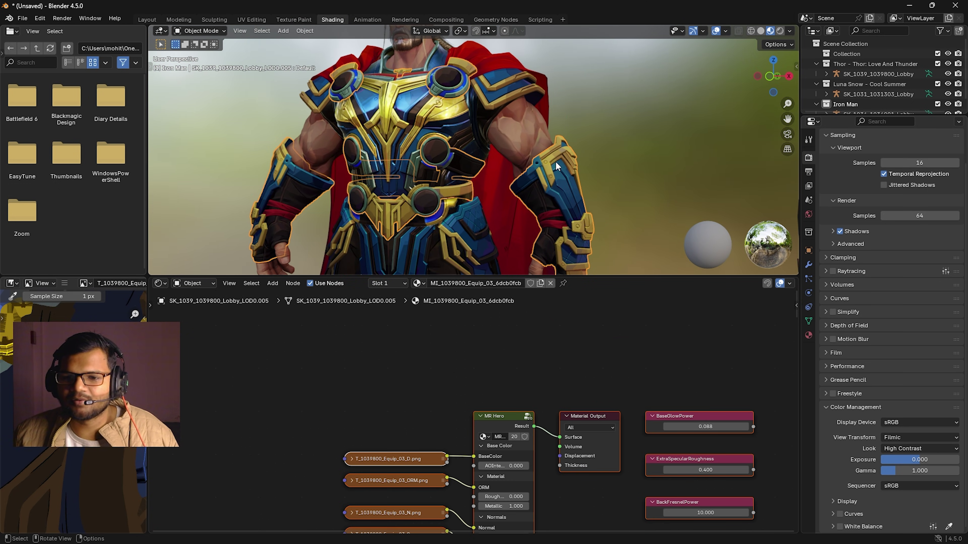
pyautogui.moveTo(414, 142); pyautogui.dragTo(526, 263, button='middle')
pyautogui.scroll(-1, 471, 368)
# Move the five texture nodes far left and place MR Hero near them.
pyautogui.moveTo(471, 369); pyautogui.dragTo(469, 311, button='middle')
pyautogui.moveTo(367, 343); pyautogui.dragTo(400, 473)
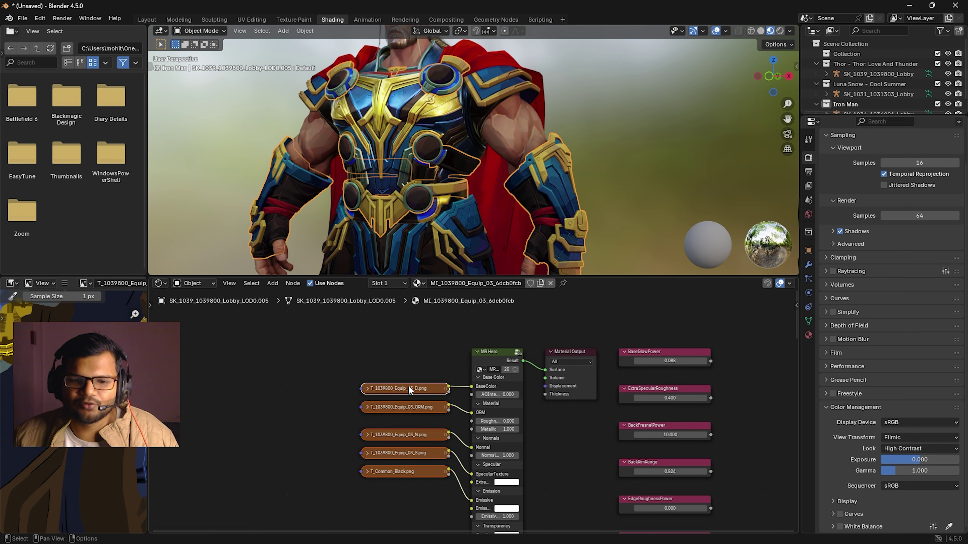
pyautogui.moveTo(409, 387); pyautogui.dragTo(255, 379)
pyautogui.click(516, 362)
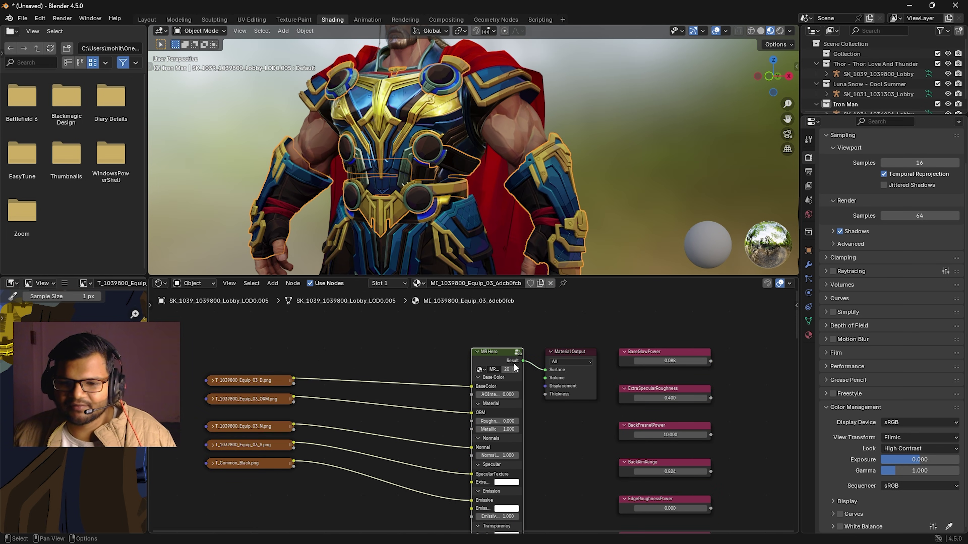
pyautogui.moveTo(497, 359); pyautogui.dragTo(436, 368)
pyautogui.moveTo(543, 370); pyautogui.dragTo(531, 389)
pyautogui.moveTo(430, 367); pyautogui.dragTo(364, 370)
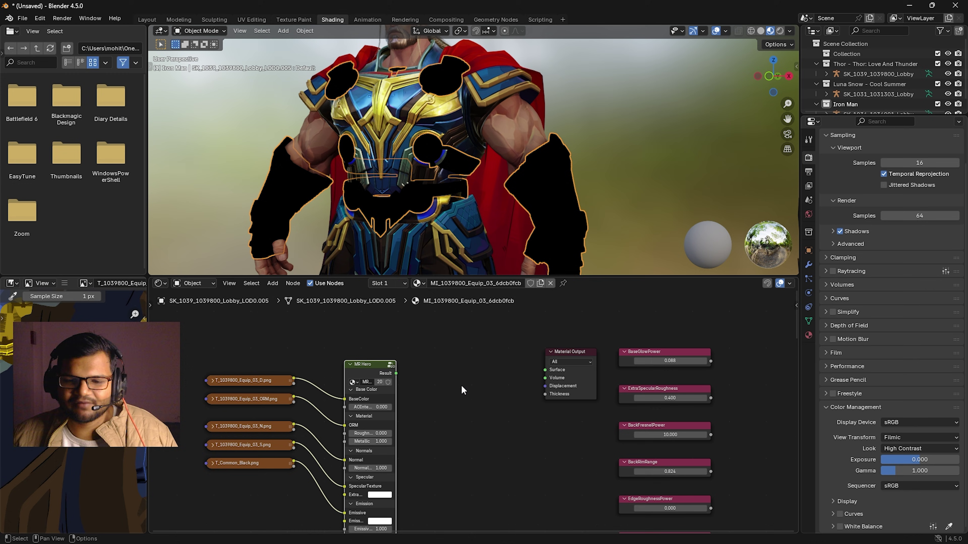
pyautogui.moveTo(457, 391); pyautogui.dragTo(461, 389, button='middle')
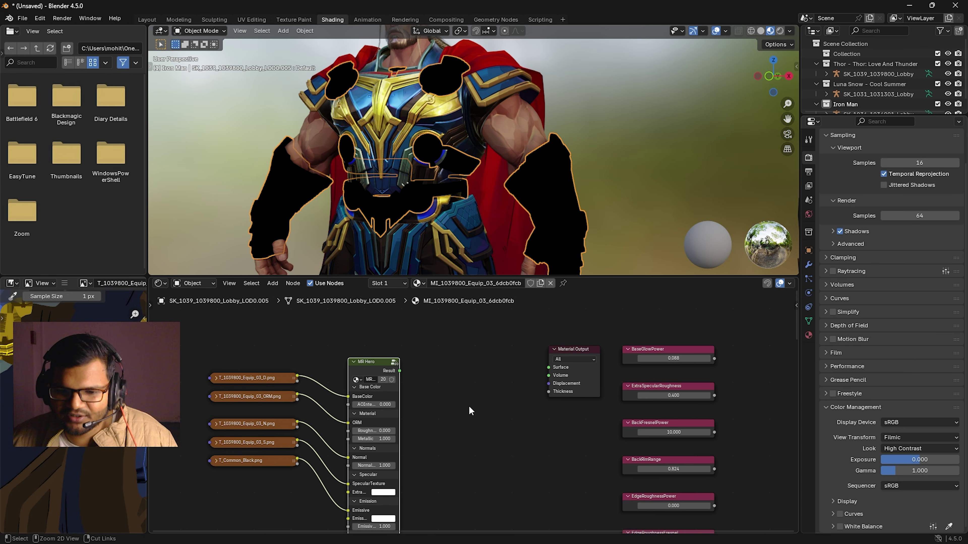
# Paste in an MR Shader group, delete the five pink value nodes, and arrange the nodes.
pyautogui.hotkey('ctrl', 'v')
pyautogui.moveTo(615, 327); pyautogui.dragTo(691, 522)
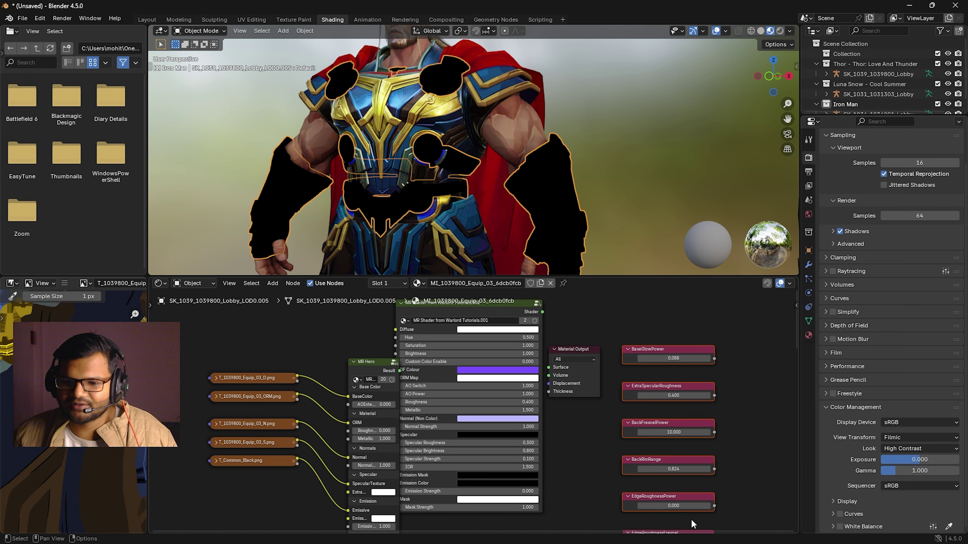
pyautogui.press('x')
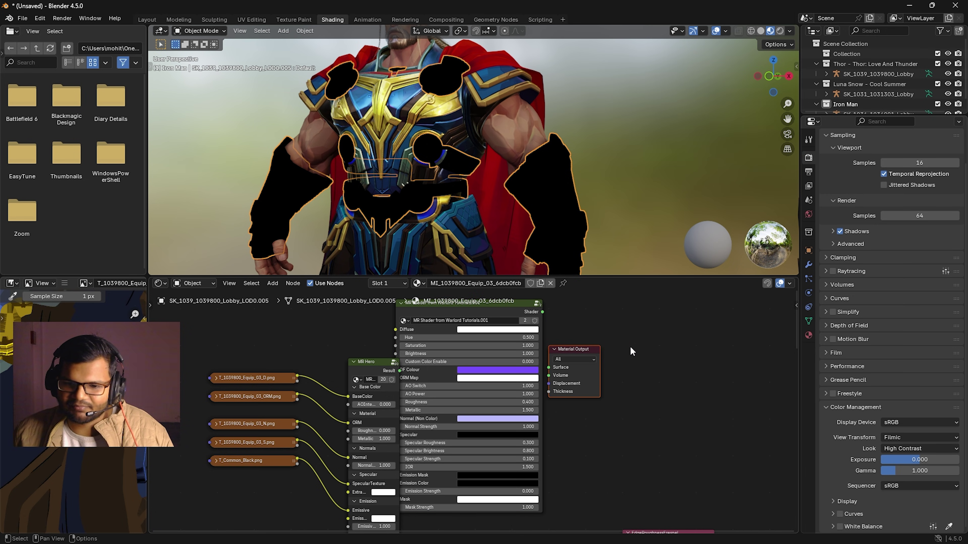
pyautogui.moveTo(573, 350); pyautogui.dragTo(694, 352)
pyautogui.moveTo(486, 313); pyautogui.dragTo(579, 327)
pyautogui.scroll(3, 462, 378)
pyautogui.moveTo(419, 400); pyautogui.dragTo(442, 387, button='middle')
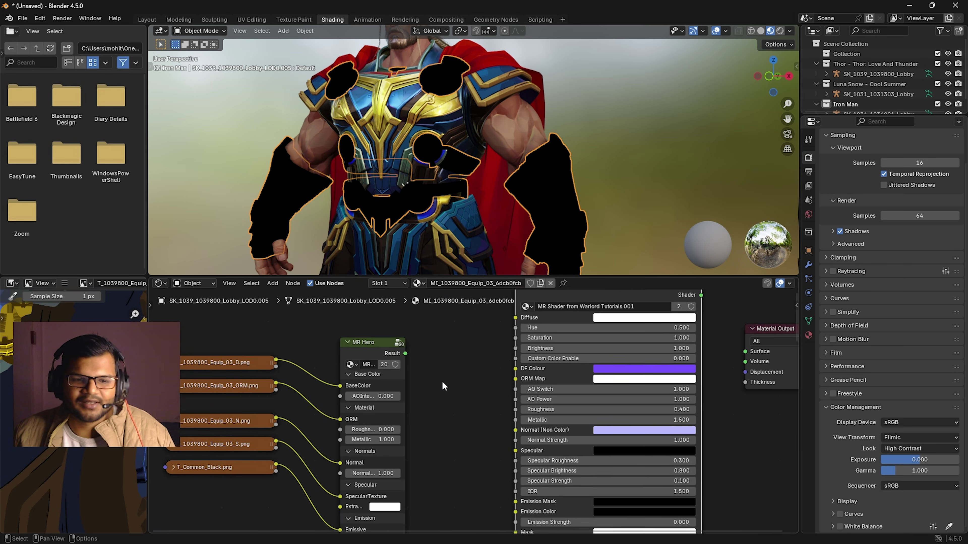
# Link the D, ORM, N and S textures to MR Shader's Diffuse, ORM Map, Normal and Specular.
pyautogui.moveTo(276, 362); pyautogui.dragTo(516, 317)
pyautogui.moveTo(276, 382); pyautogui.dragTo(516, 378)
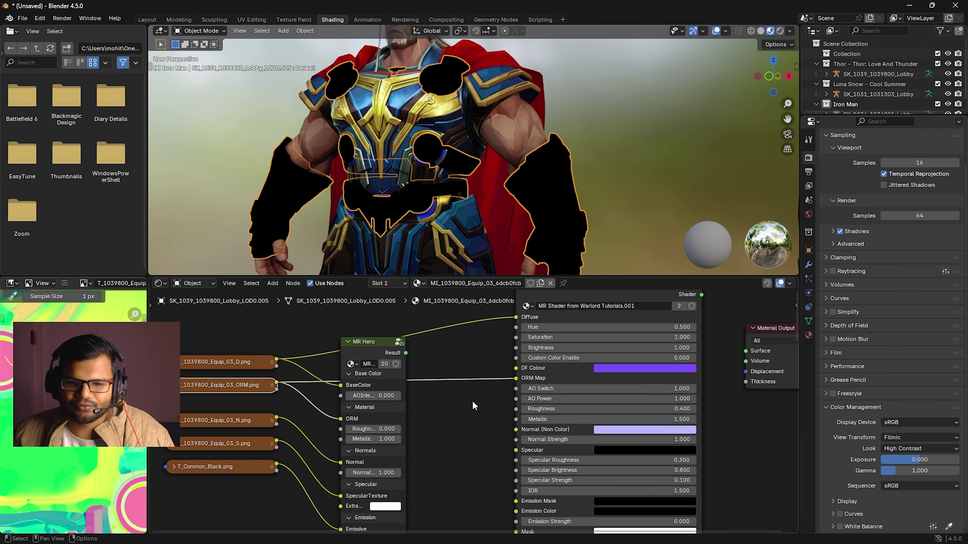
pyautogui.moveTo(281, 422); pyautogui.dragTo(286, 372, button='middle')
pyautogui.moveTo(280, 368); pyautogui.dragTo(520, 380)
pyautogui.moveTo(281, 394); pyautogui.dragTo(519, 401)
pyautogui.click(213, 418)
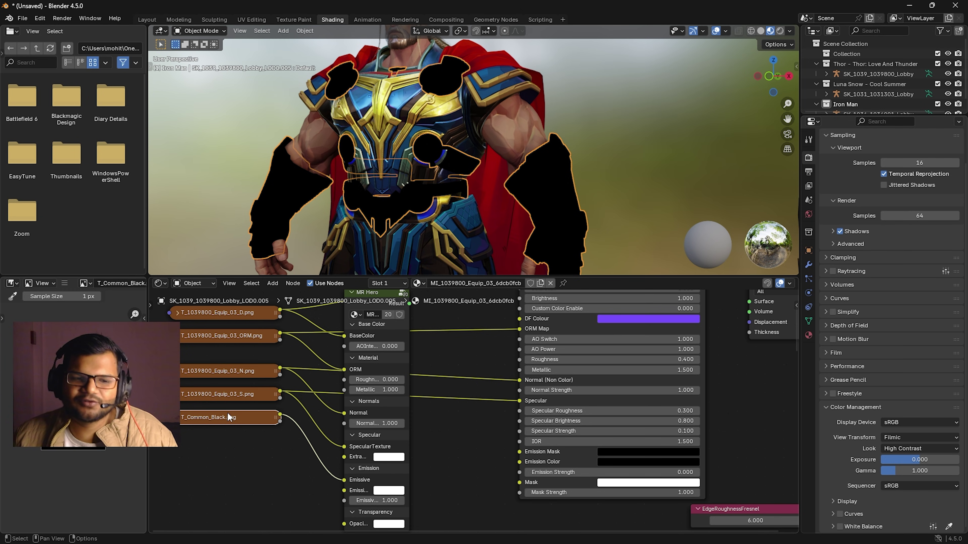
# Connect MR Shader's output to the Material Output Surface and check Thor's shoulder.
pyautogui.moveTo(419, 403); pyautogui.dragTo(399, 421, button='middle')
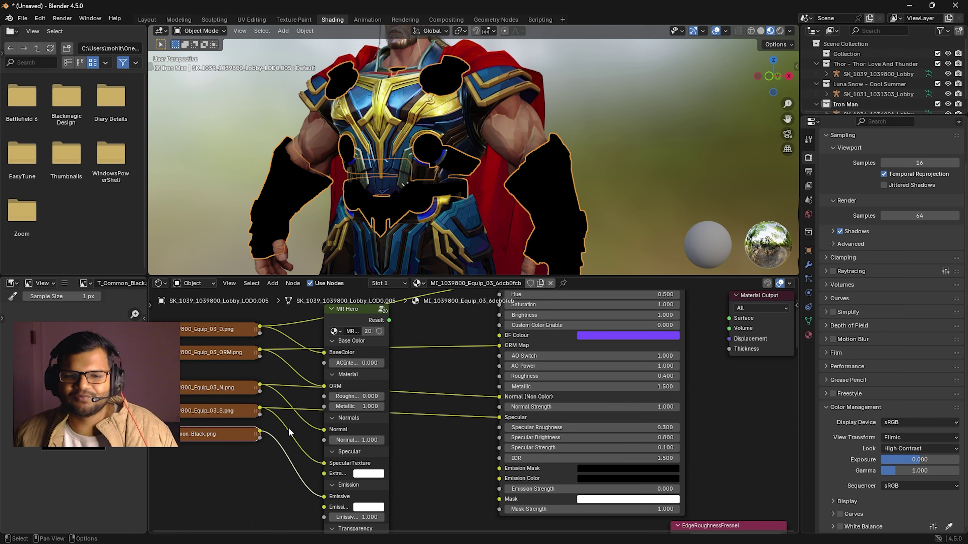
pyautogui.moveTo(653, 321); pyautogui.dragTo(583, 363, button='middle')
pyautogui.moveTo(615, 303); pyautogui.dragTo(658, 359)
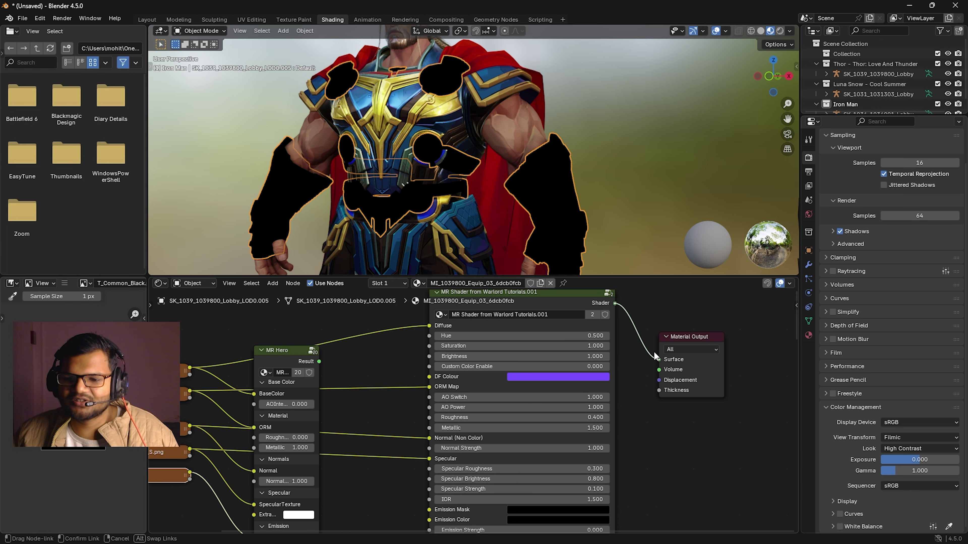
pyautogui.moveTo(464, 215); pyautogui.dragTo(495, 207, button='middle')
pyautogui.scroll(-1, 440, 200)
pyautogui.scroll(2, 485, 206)
pyautogui.scroll(-2, 503, 207)
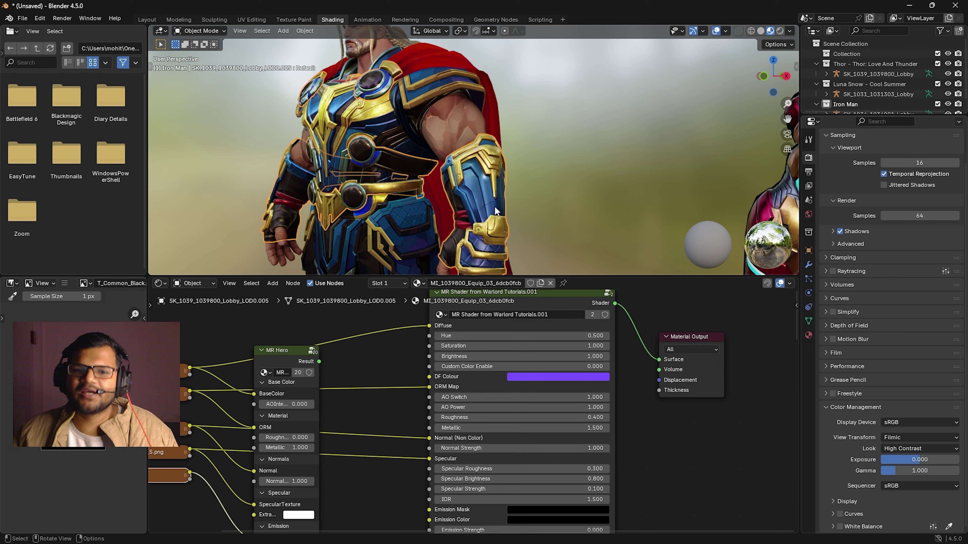
pyautogui.scroll(2, 483, 181)
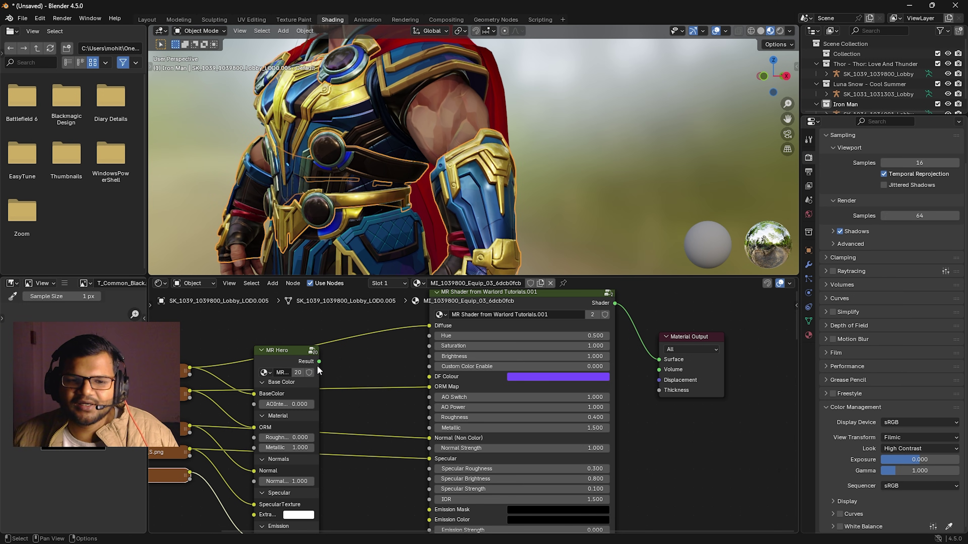
# Compare MR Hero's Result on the Surface, then keep MR Shader as output, moved down-left.
pyautogui.moveTo(293, 361); pyautogui.dragTo(306, 362)
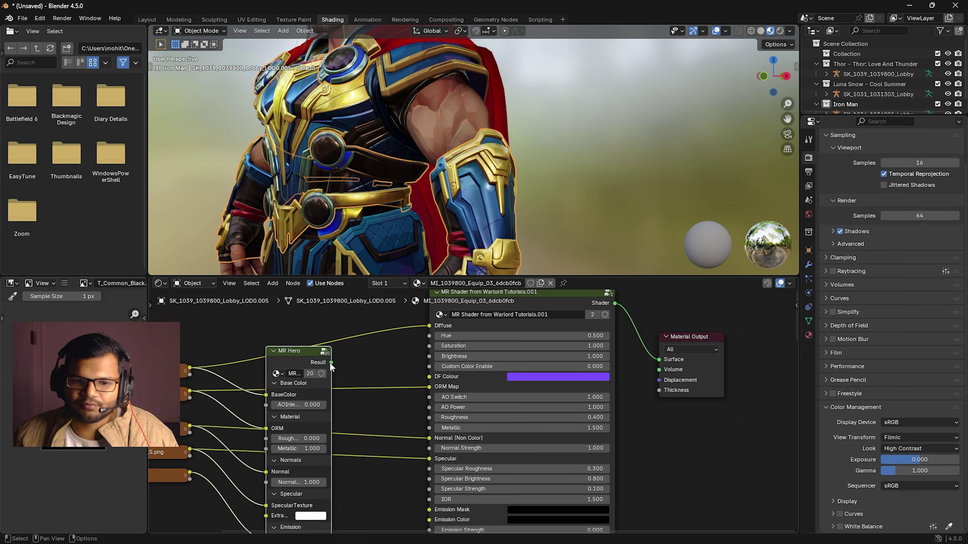
pyautogui.moveTo(330, 362); pyautogui.dragTo(658, 360)
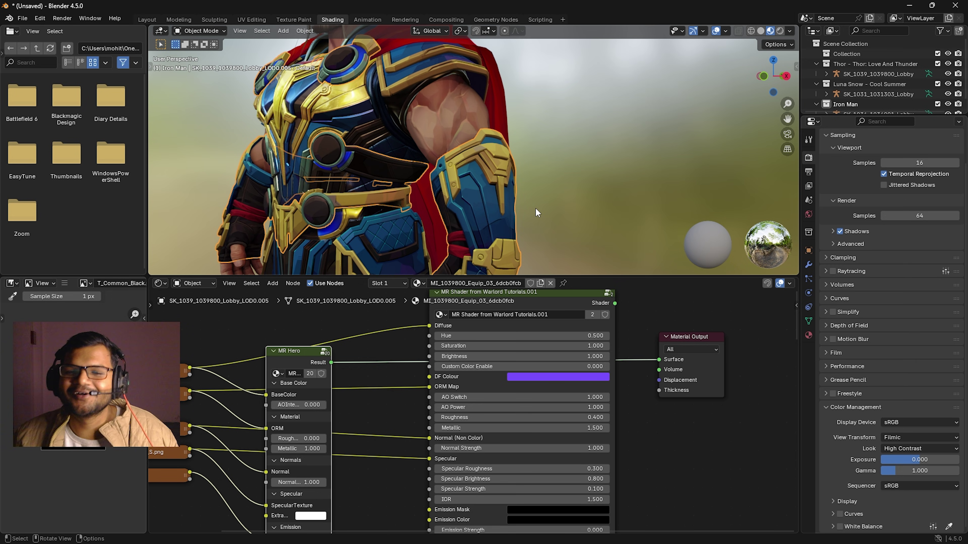
pyautogui.moveTo(561, 302)
pyautogui.mouseDown()
pyautogui.moveTo(532, 315)
pyautogui.moveTo(658, 359)
pyautogui.mouseUp()
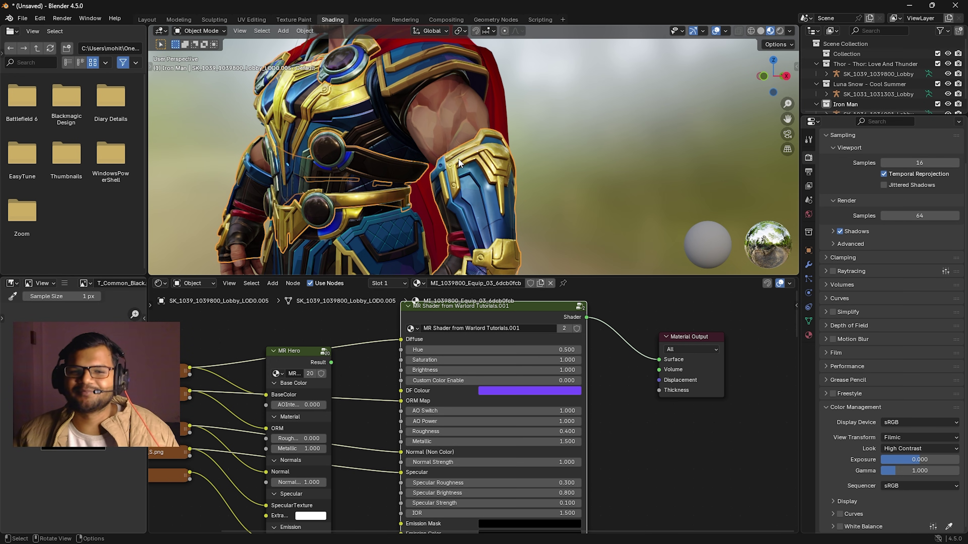
pyautogui.moveTo(442, 176); pyautogui.dragTo(490, 191, button='middle')
pyautogui.scroll(-5, 491, 192)
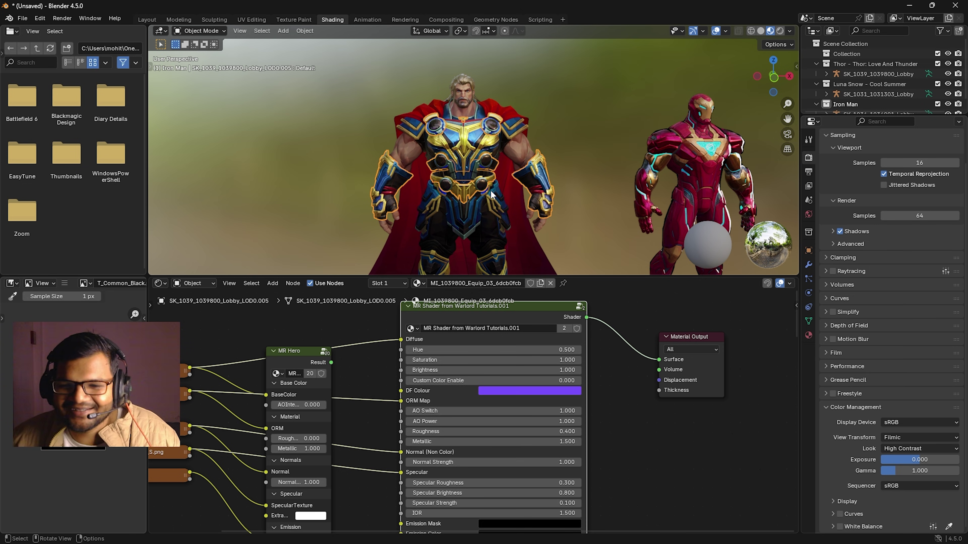
pyautogui.scroll(5, 491, 194)
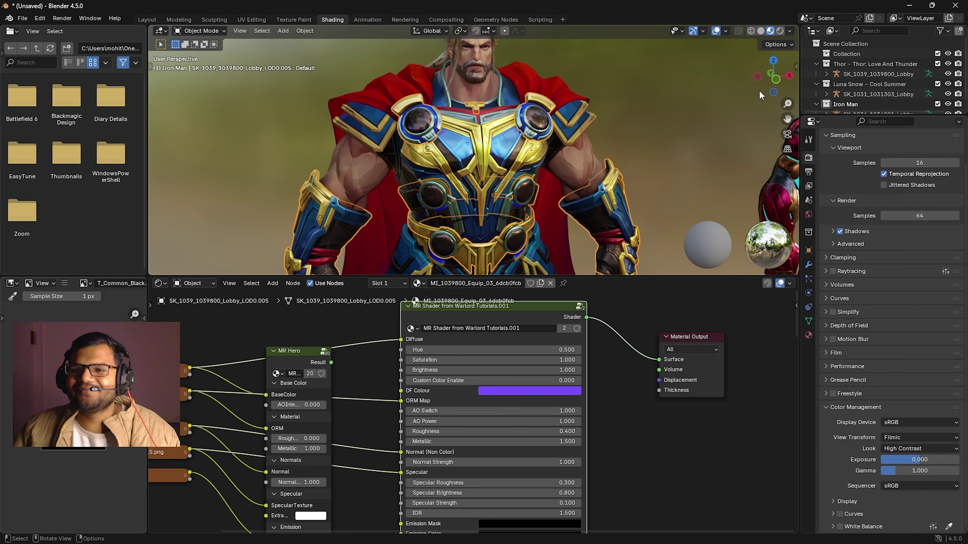
pyautogui.scroll(5, 447, 137)
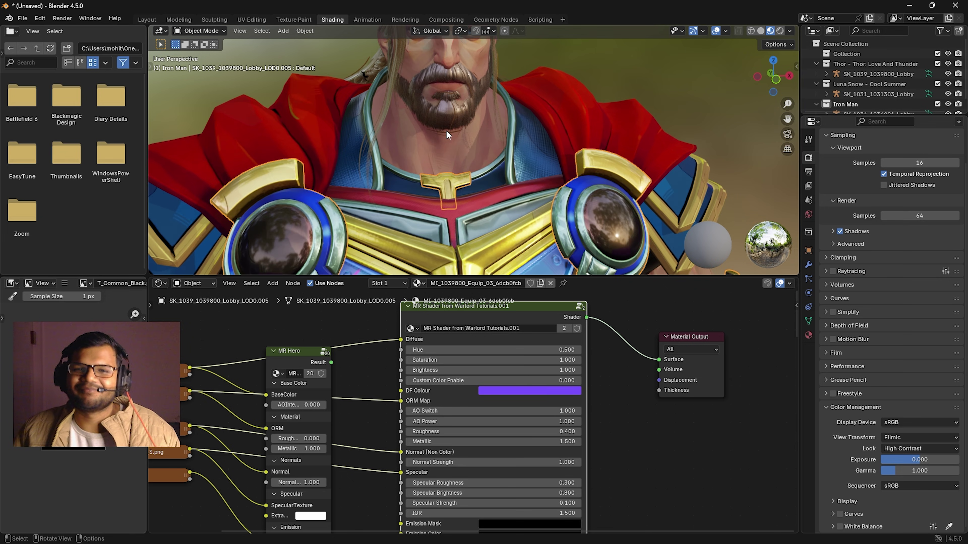
pyautogui.scroll(-1, 449, 89)
pyautogui.scroll(3, 448, 88)
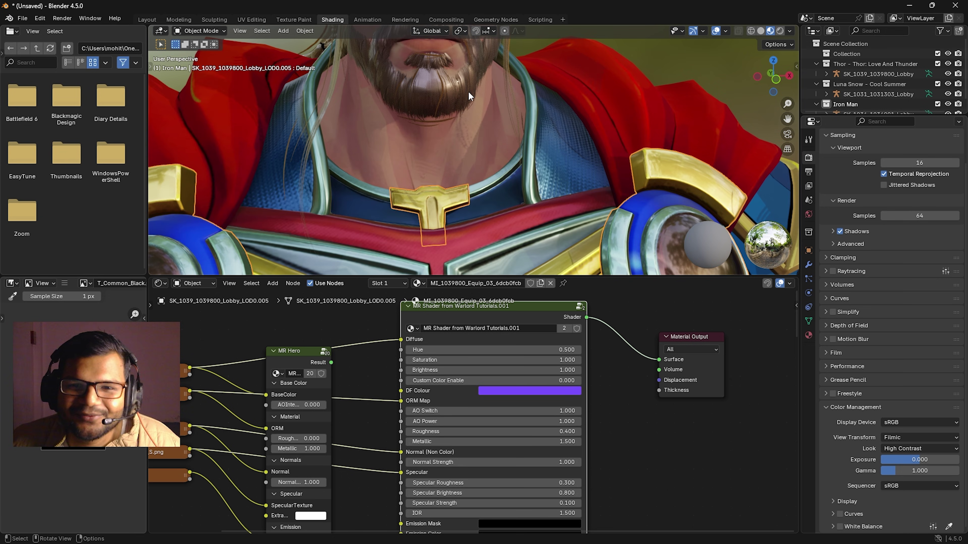
pyautogui.moveTo(787, 118); pyautogui.dragTo(781, 114)
pyautogui.keyDown('shift'); pyautogui.moveTo(594, 42); pyautogui.dragTo(607, 177, button='middle'); pyautogui.keyUp('shift')
pyautogui.scroll(-4, 576, 174)
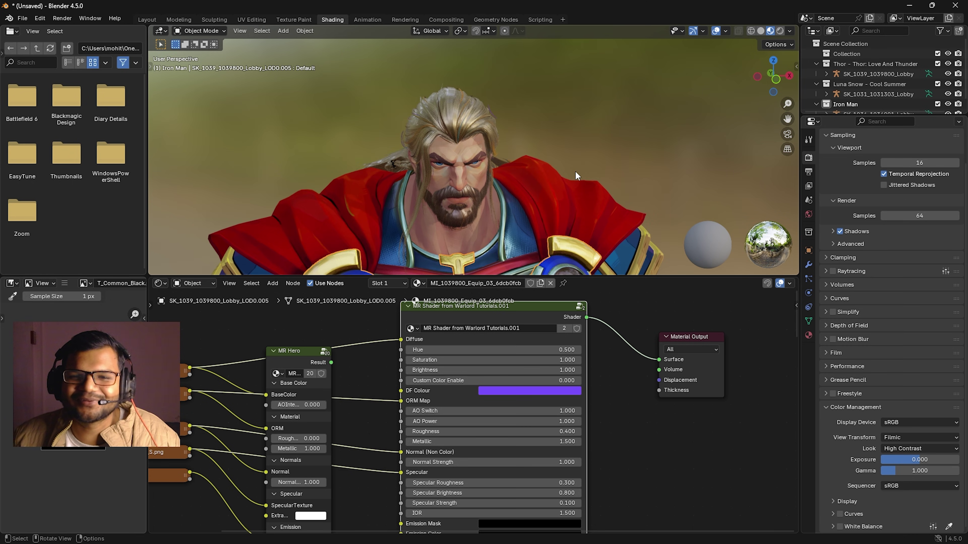
pyautogui.scroll(4, 574, 173)
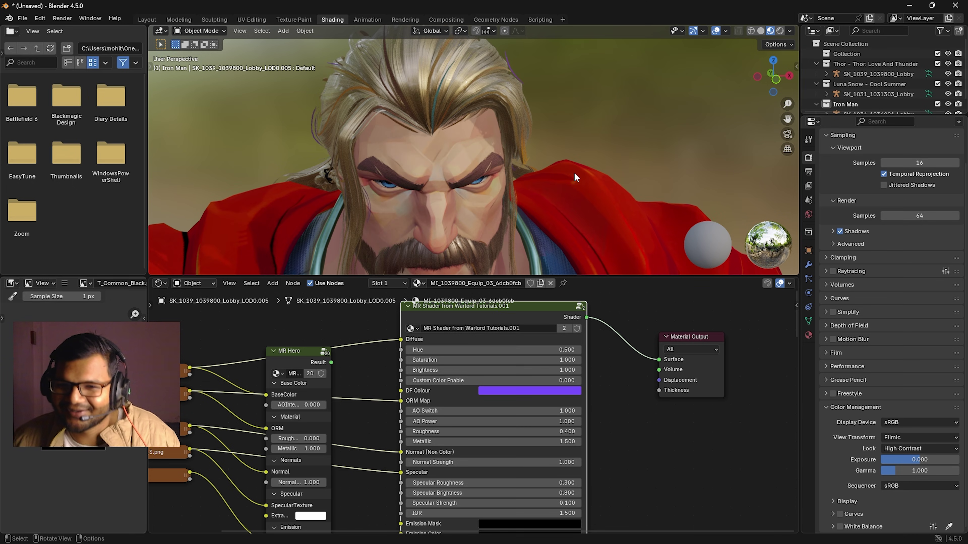
pyautogui.scroll(-3, 522, 151)
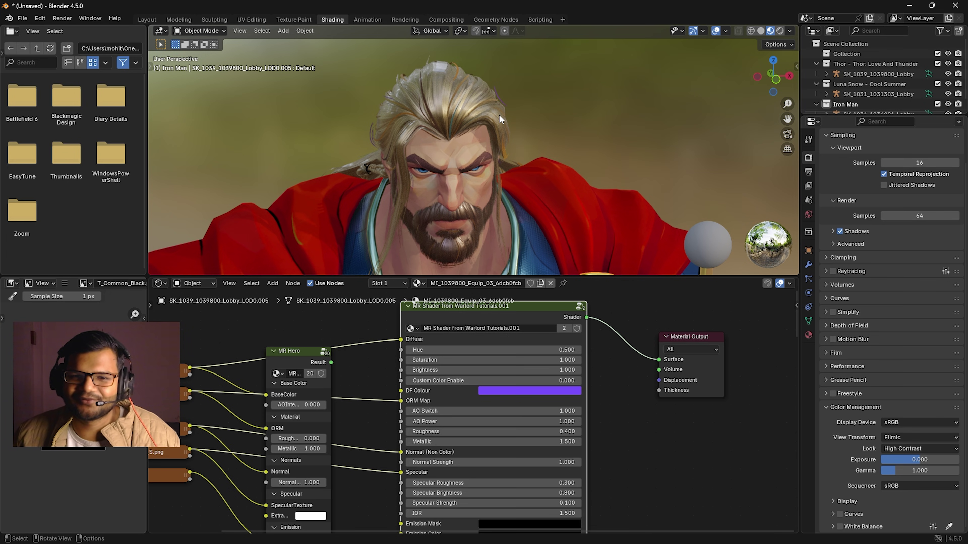
pyautogui.moveTo(499, 114); pyautogui.dragTo(491, 112, button='middle')
# Select Thor's hair mesh and bring all of its material nodes into view.
pyautogui.click(408, 94)
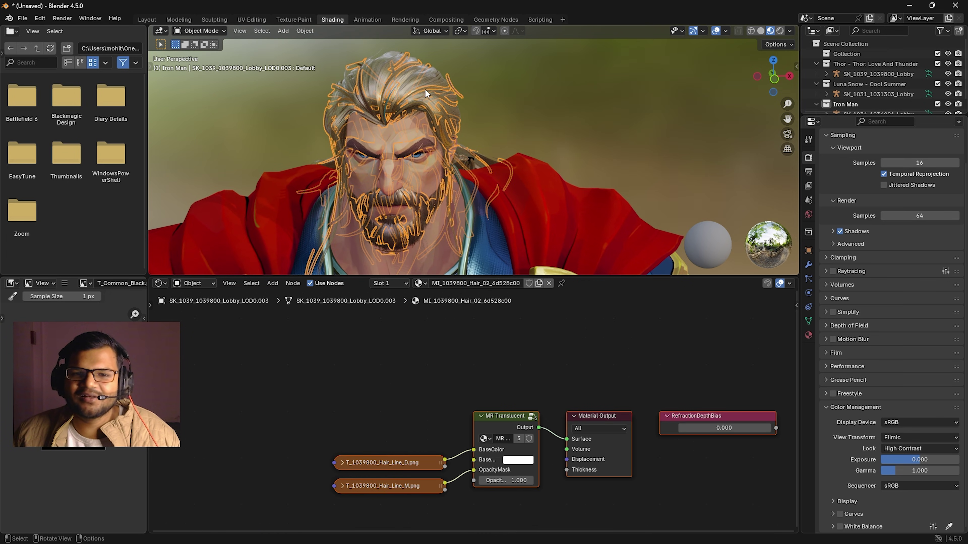
pyautogui.click(412, 78)
pyautogui.moveTo(420, 119); pyautogui.dragTo(457, 194, button='middle')
pyautogui.click(507, 170)
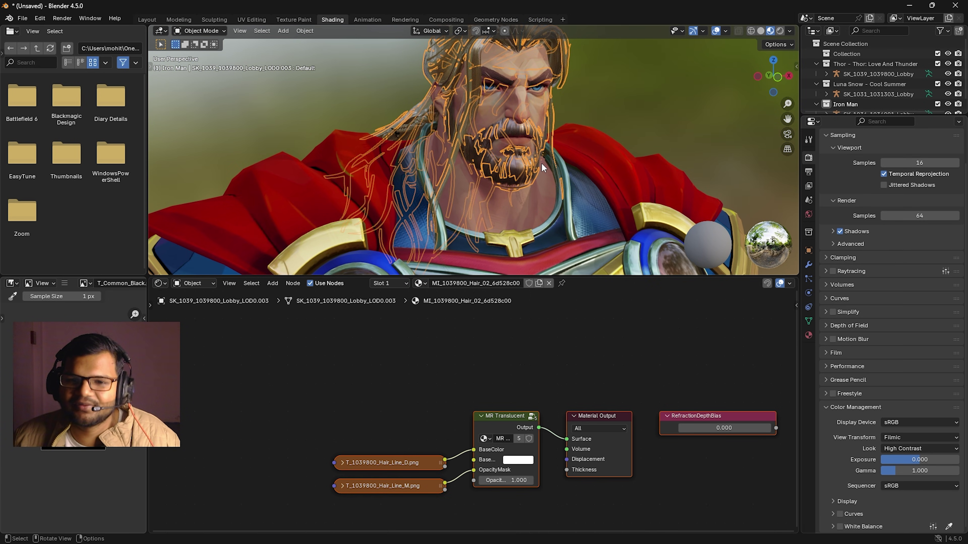
pyautogui.moveTo(541, 163); pyautogui.dragTo(495, 169, button='middle')
pyautogui.click(489, 175)
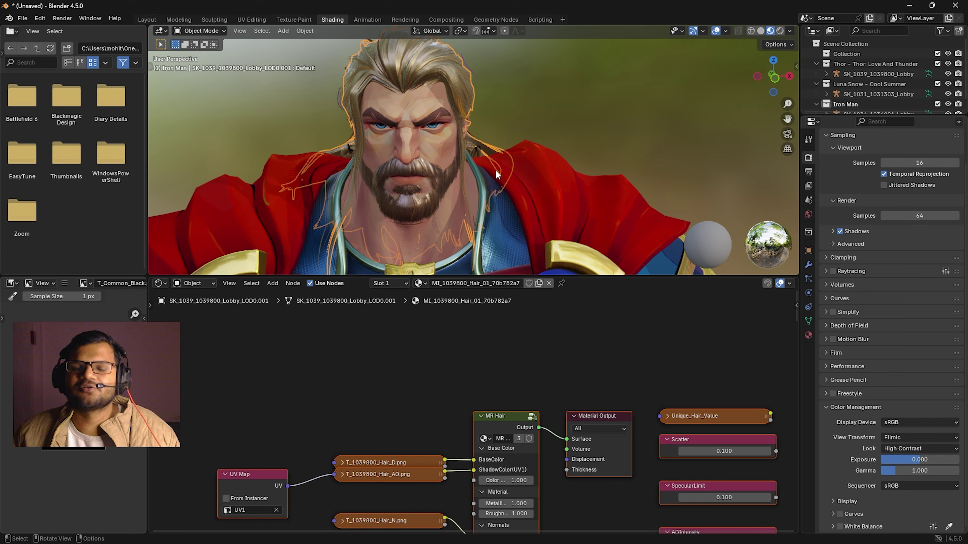
pyautogui.moveTo(441, 431); pyautogui.dragTo(409, 324, button='middle')
pyautogui.scroll(-3, 414, 372)
pyautogui.scroll(-1, 410, 326)
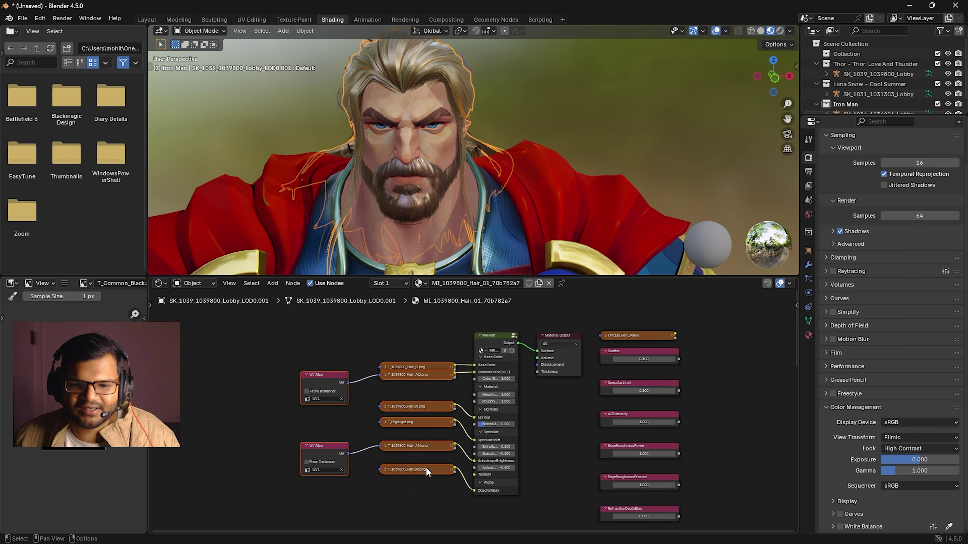
# Move the UV Map, textures and MR Hair left, and unplug MR Hair from Surface.
pyautogui.moveTo(420, 366); pyautogui.dragTo(312, 351)
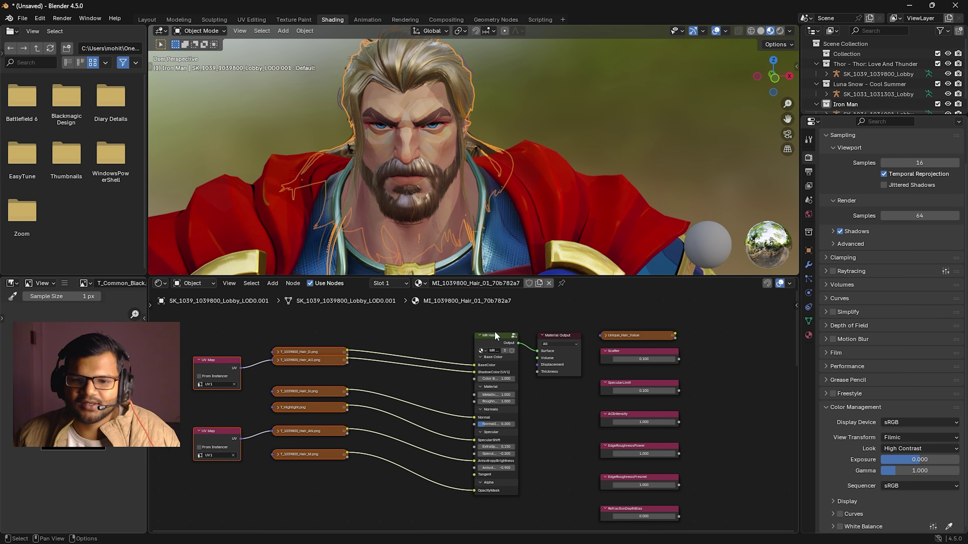
pyautogui.scroll(1, 495, 331)
pyautogui.click(490, 321)
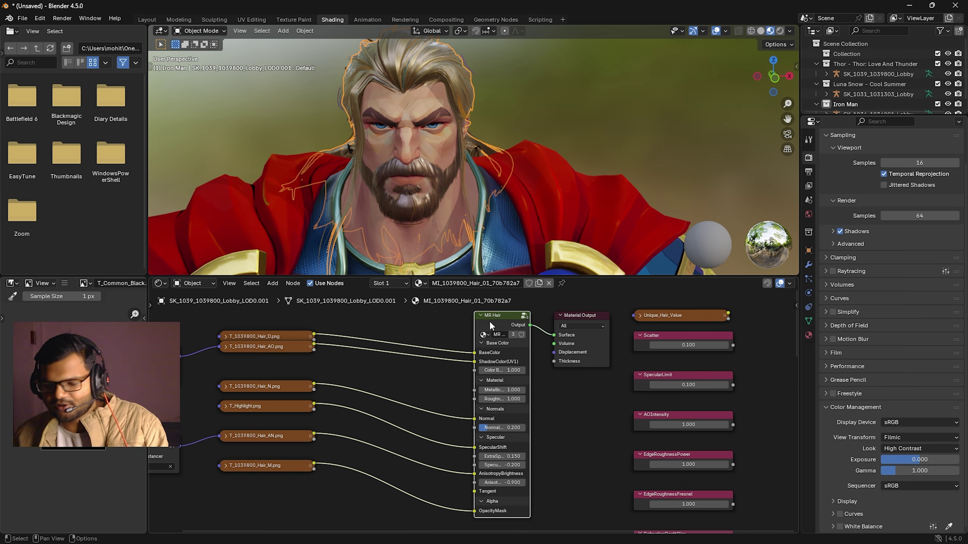
pyautogui.moveTo(489, 324); pyautogui.dragTo(364, 366)
pyautogui.moveTo(551, 336); pyautogui.dragTo(492, 360)
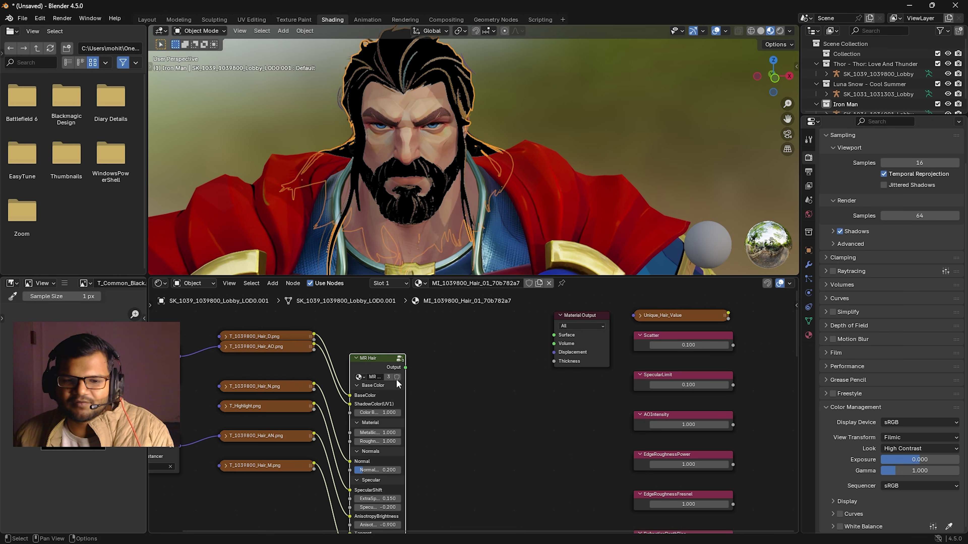
pyautogui.moveTo(376, 364); pyautogui.dragTo(363, 369)
# Append the 'Hair Shader from Warlord Tutorials' node group via File > Append's NodeTree folder.
pyautogui.hotkey('shift', 'a')
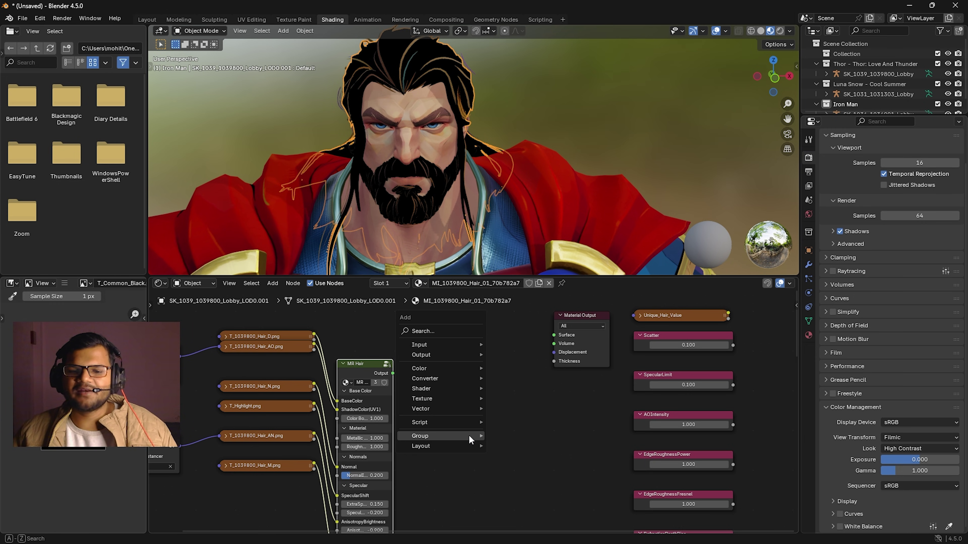
pyautogui.moveTo(411, 437)
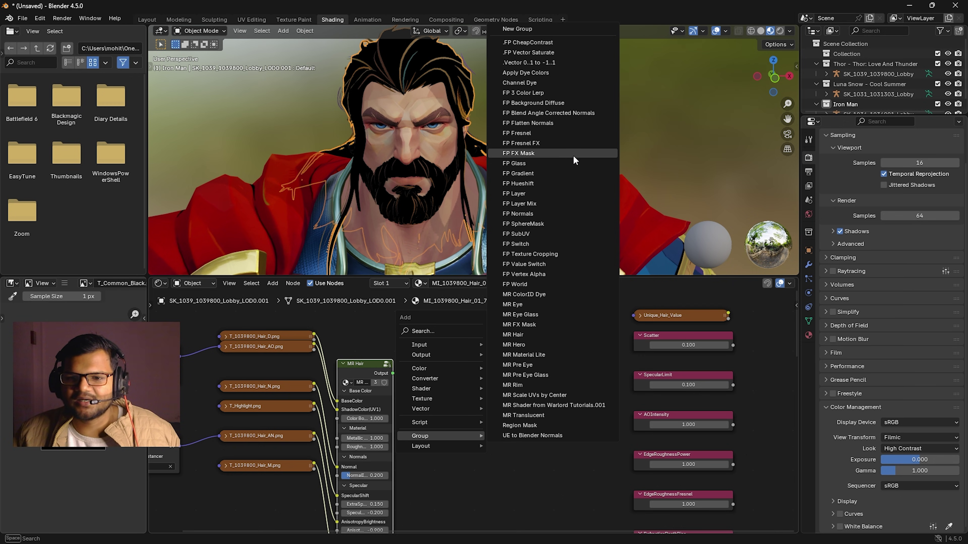
pyautogui.click(529, 496)
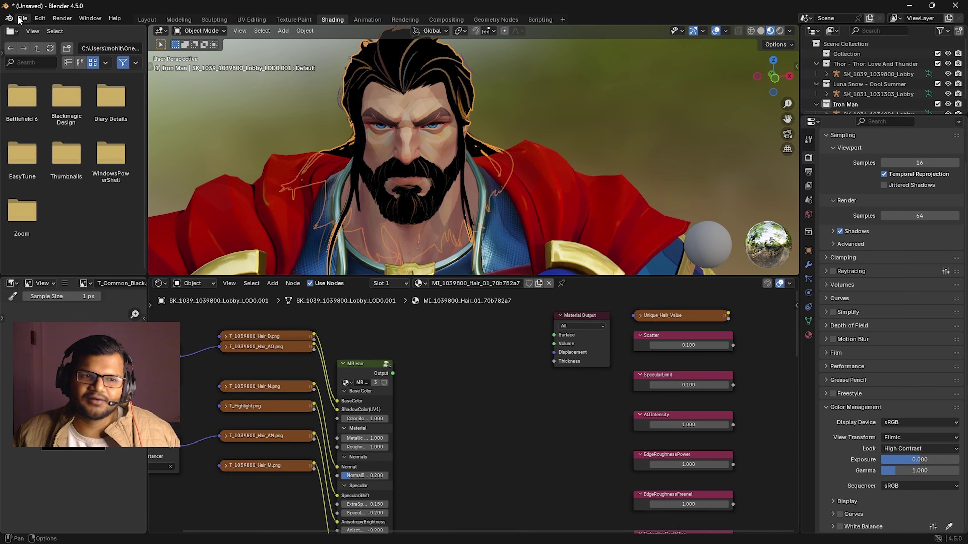
pyautogui.click(20, 18)
pyautogui.click(46, 140)
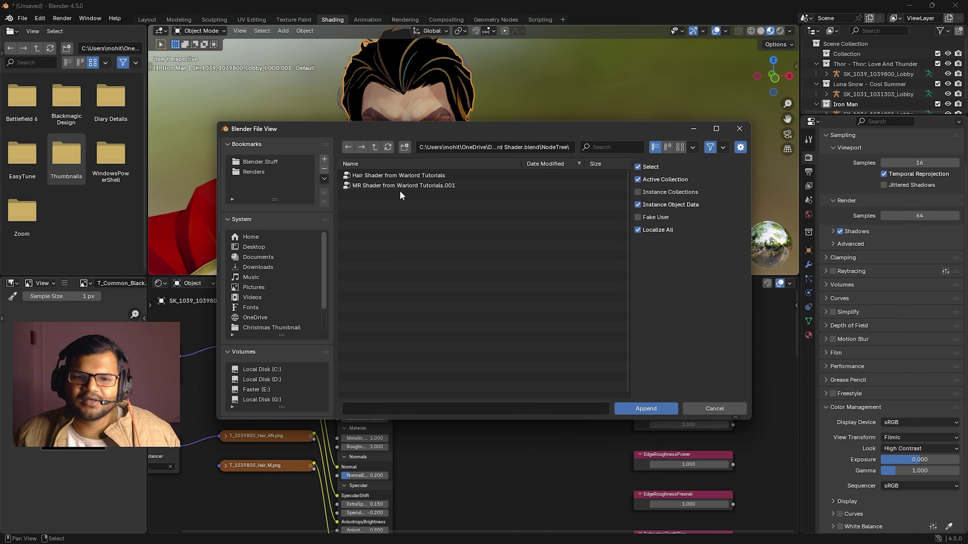
pyautogui.click(388, 177)
pyautogui.click(395, 186)
pyautogui.click(382, 175)
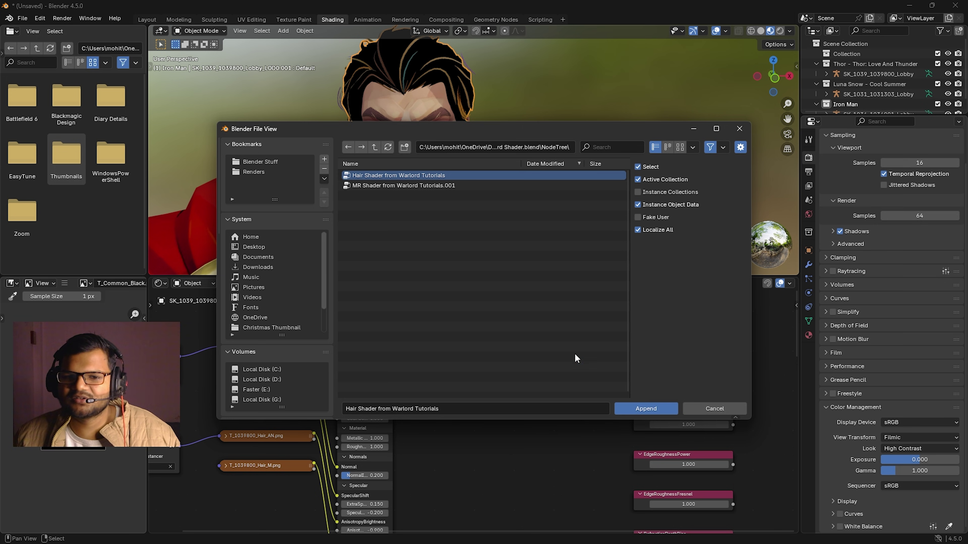
pyautogui.click(628, 408)
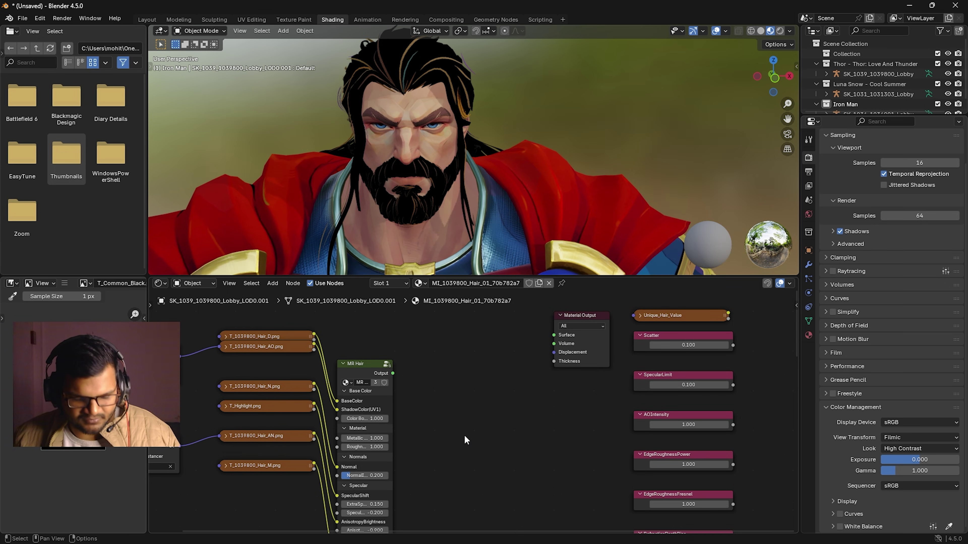
# Add a Hair Shader from Warlord Tutorials group node beside MR Hair.
pyautogui.hotkey('shift', 'a')
pyautogui.moveTo(464, 435)
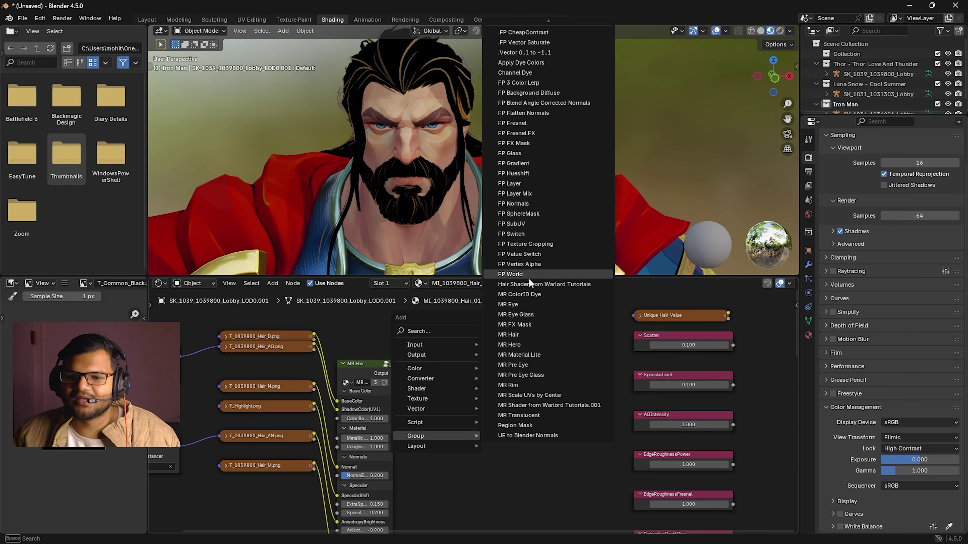
pyautogui.click(552, 284)
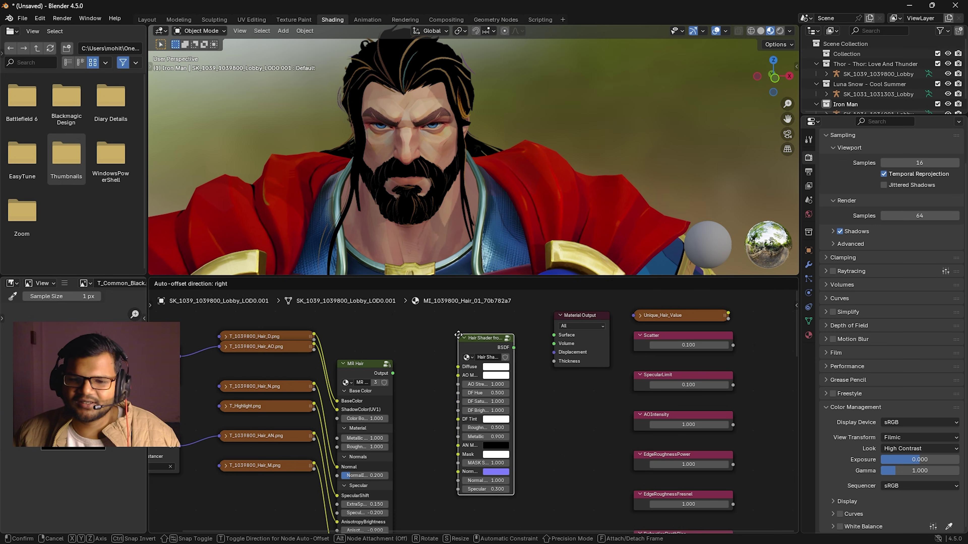
pyautogui.click(451, 342)
pyautogui.scroll(1, 385, 335)
pyautogui.moveTo(244, 324); pyautogui.dragTo(317, 338, button='middle')
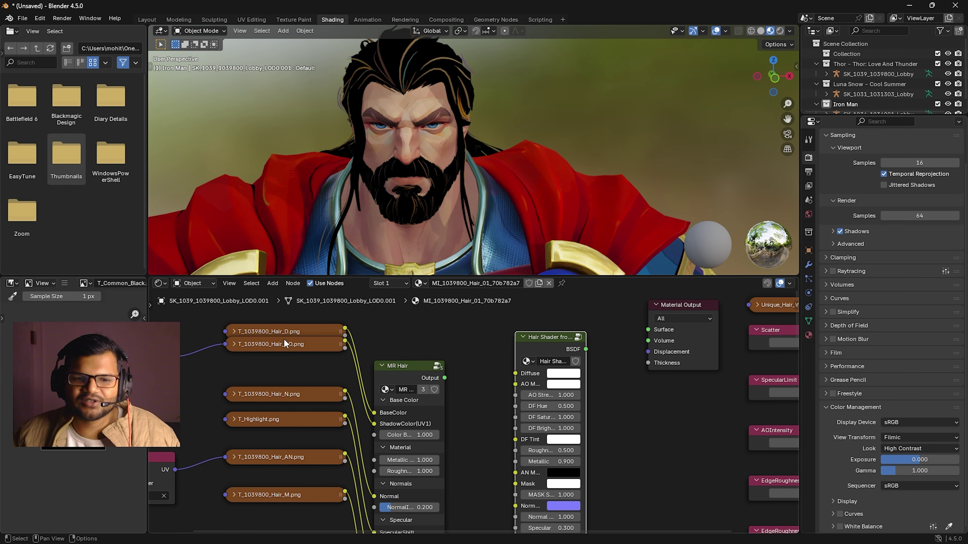
# Link Hair_D, Hair_AO, Hair_N, Hair_AN and Hair_M to Diffuse, AO Map, Normal, AN Map and Mask.
pyautogui.moveTo(293, 328); pyautogui.dragTo(514, 374)
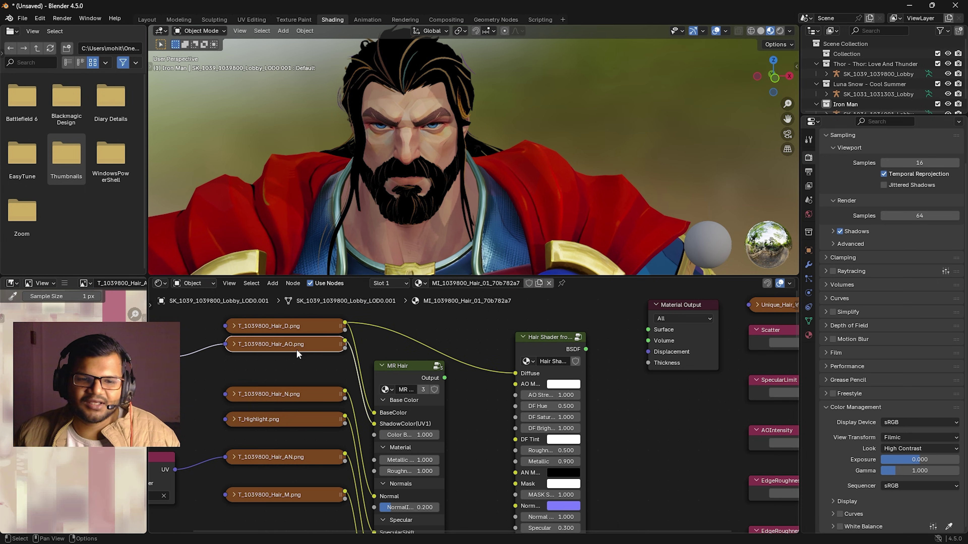
pyautogui.moveTo(345, 344); pyautogui.dragTo(514, 386)
pyautogui.moveTo(388, 395); pyautogui.dragTo(391, 351, button='middle')
pyautogui.click(286, 351)
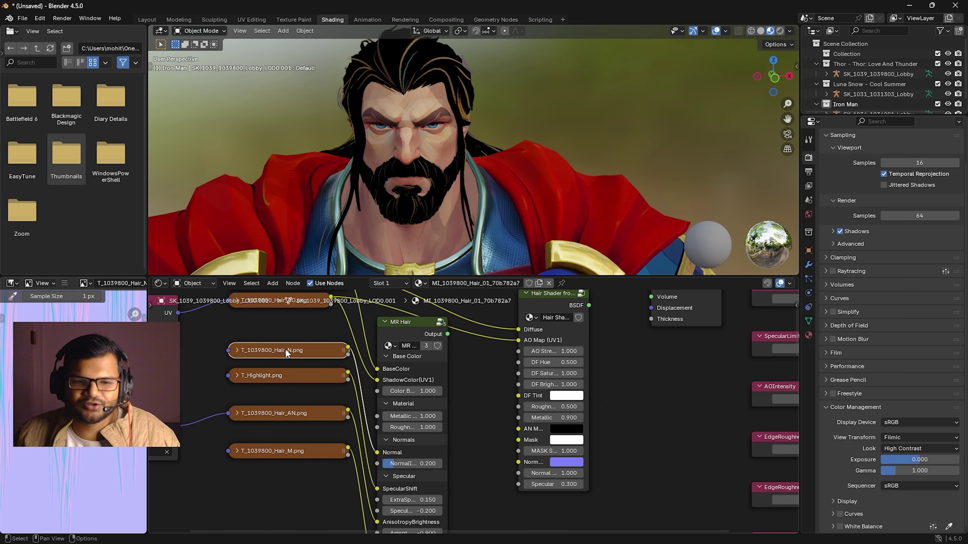
pyautogui.moveTo(348, 350); pyautogui.dragTo(516, 462)
pyautogui.moveTo(281, 380); pyautogui.dragTo(282, 345, button='middle')
pyautogui.click(292, 343)
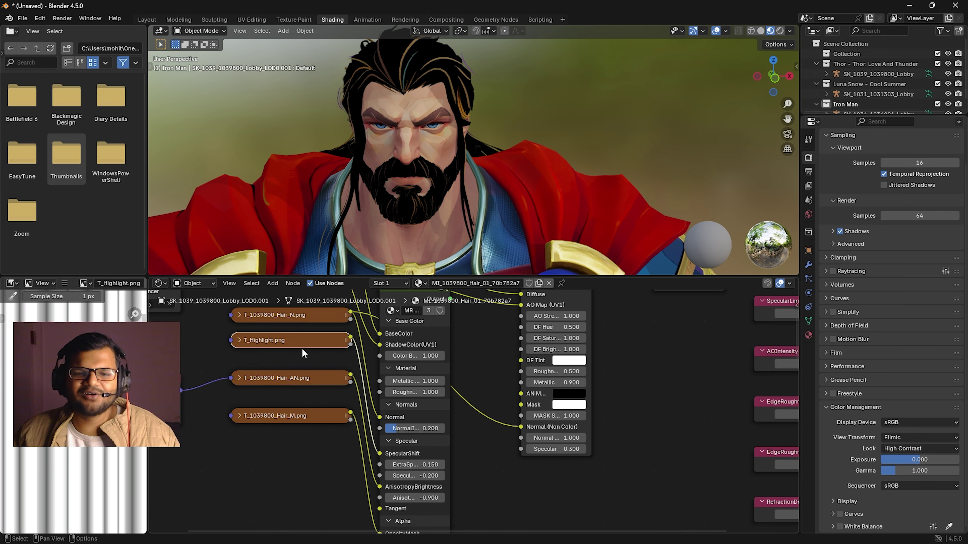
pyautogui.click(303, 387)
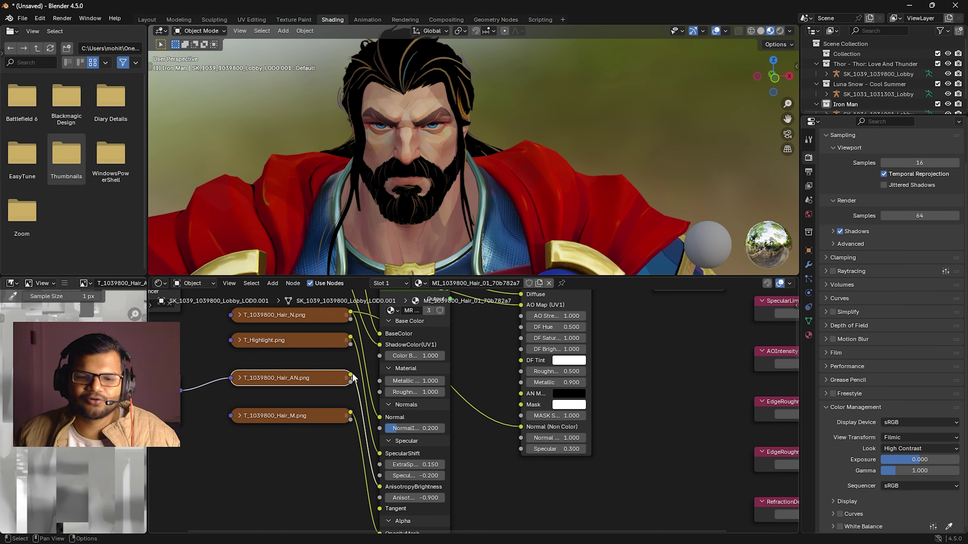
pyautogui.moveTo(350, 376); pyautogui.dragTo(524, 395)
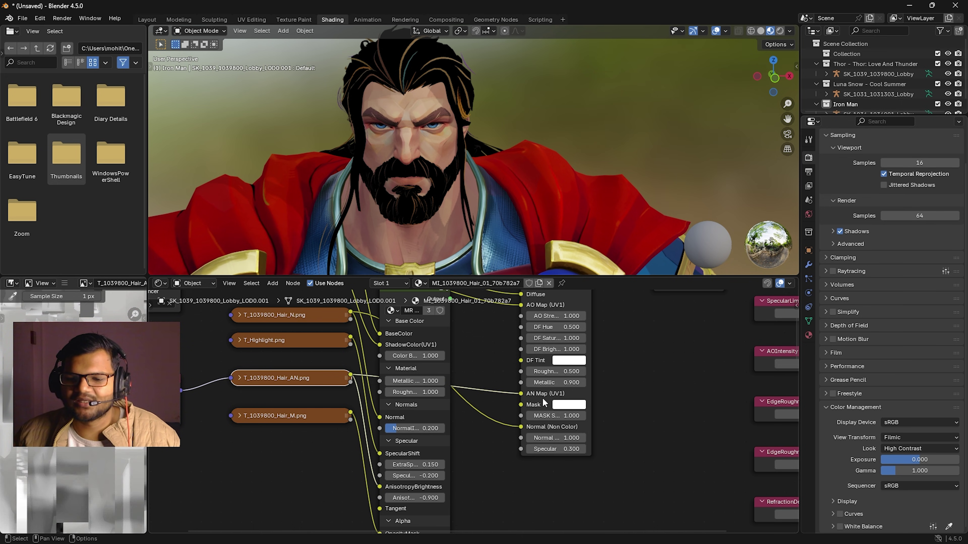
pyautogui.click(301, 418)
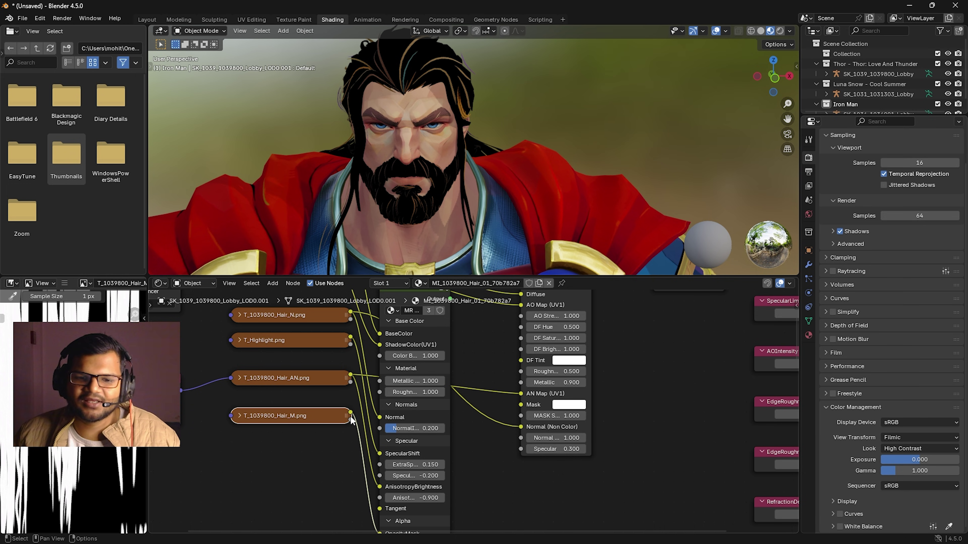
pyautogui.moveTo(350, 415); pyautogui.dragTo(521, 405)
pyautogui.moveTo(598, 361); pyautogui.dragTo(547, 437, button='middle')
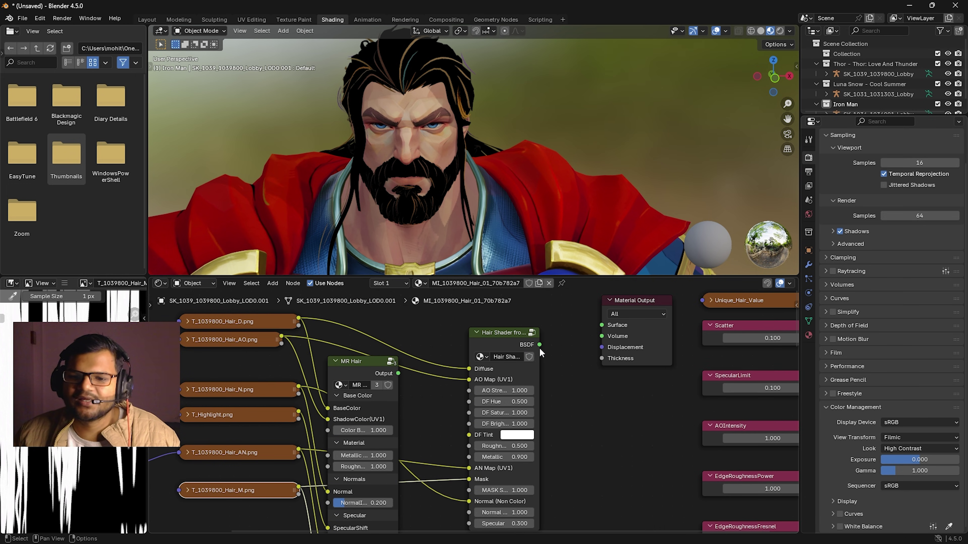
# Feed the Hair Shader into Material Output Surface and compare against MR Hair.
pyautogui.moveTo(540, 347); pyautogui.dragTo(602, 325)
pyautogui.moveTo(433, 176)
pyautogui.mouseDown(button='middle')
pyautogui.moveTo(413, 184)
pyautogui.moveTo(435, 185)
pyautogui.mouseUp(button='middle')
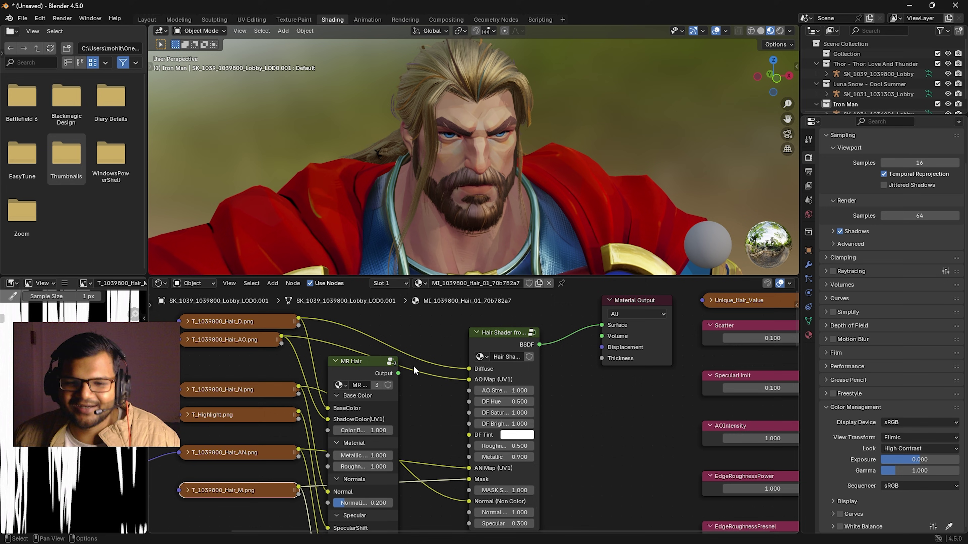
pyautogui.moveTo(397, 373); pyautogui.dragTo(601, 325)
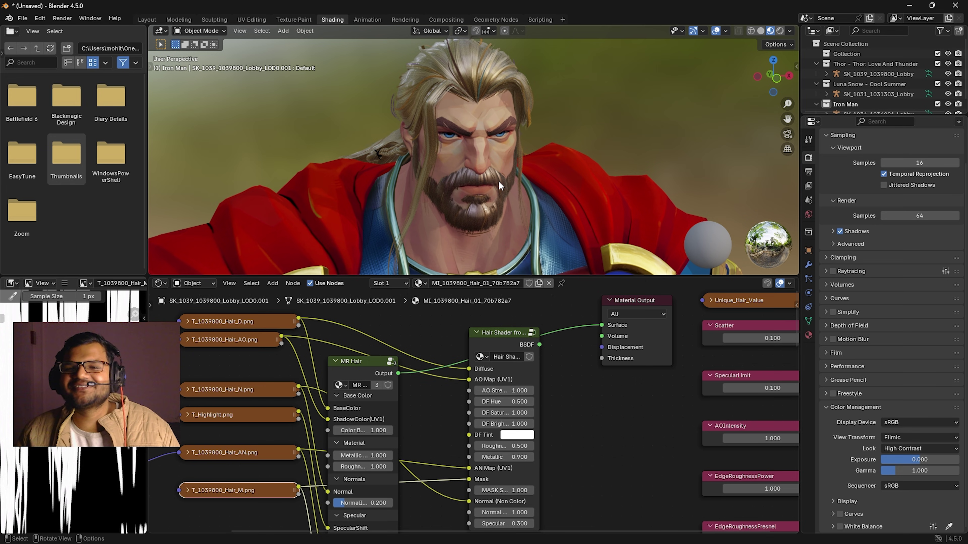
# Connect the Hair Shader's BSDF output to the Material Output Surface.
pyautogui.scroll(2, 498, 181)
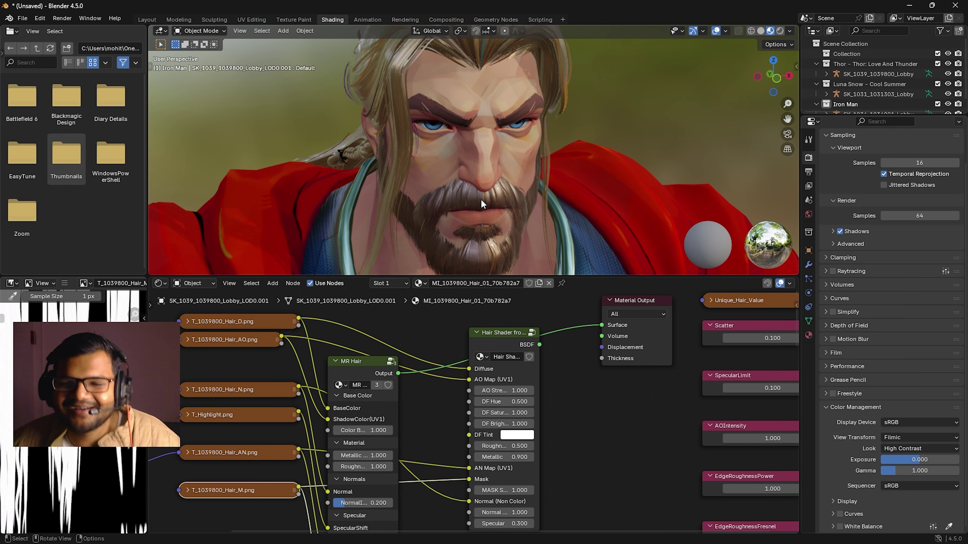
pyautogui.scroll(3, 480, 200)
pyautogui.scroll(-5, 481, 192)
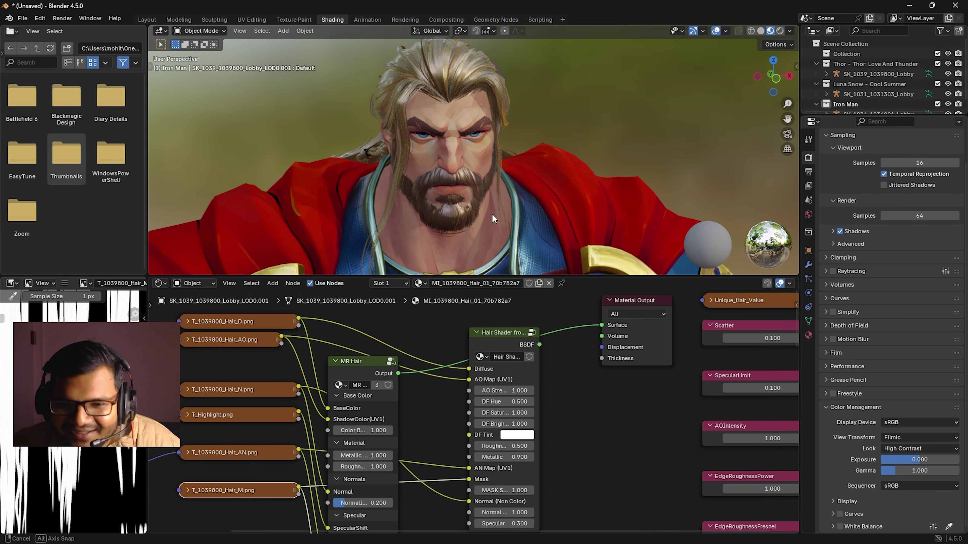
pyautogui.scroll(2, 491, 213)
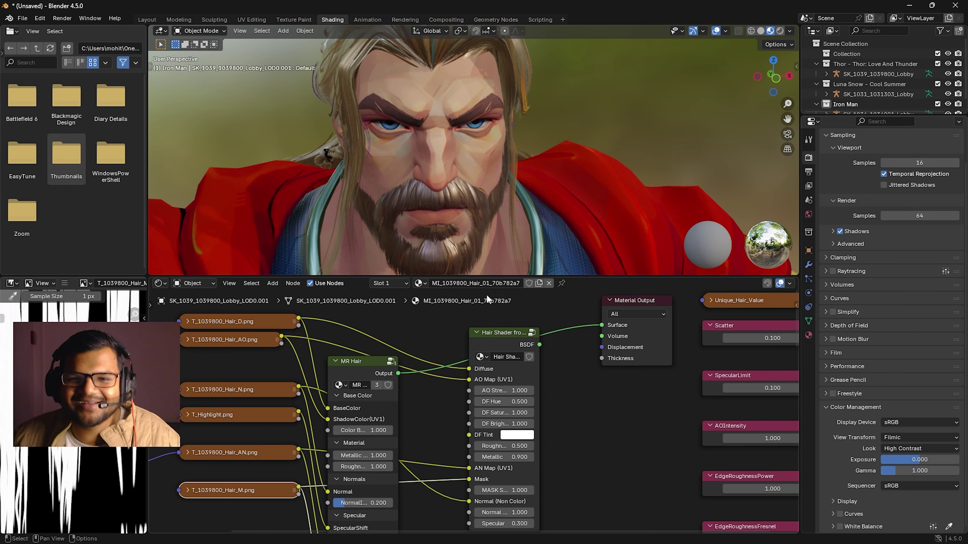
pyautogui.moveTo(451, 211); pyautogui.dragTo(491, 214, button='middle')
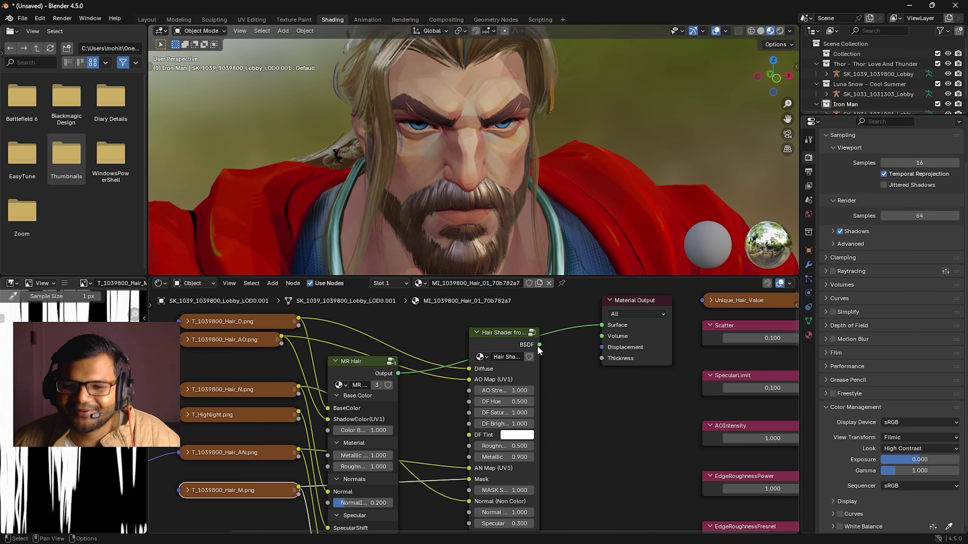
pyautogui.moveTo(540, 347); pyautogui.dragTo(545, 348)
pyautogui.moveTo(592, 327); pyautogui.dragTo(595, 327)
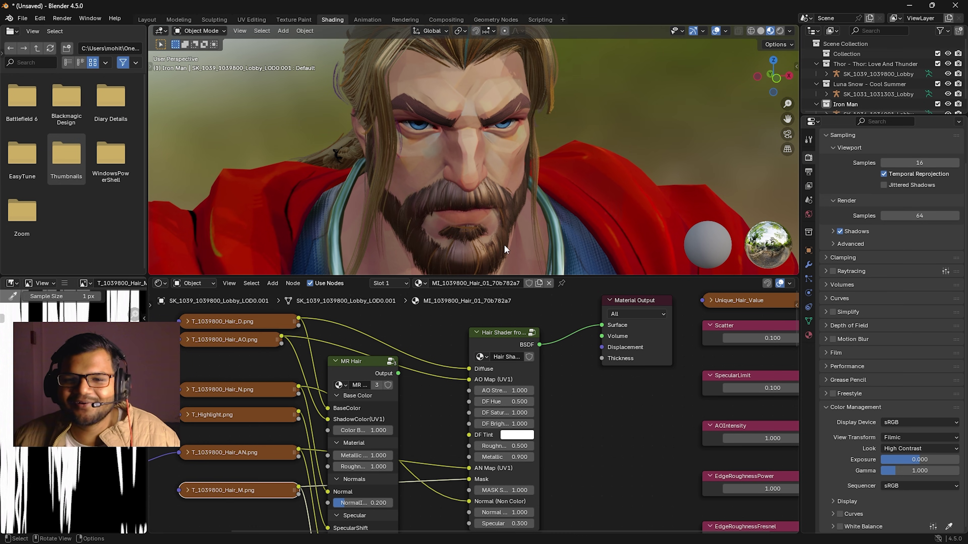
# Widen the Hair Shader node and raise its Roughness from 0.500 to 0.700.
pyautogui.scroll(1, 471, 411)
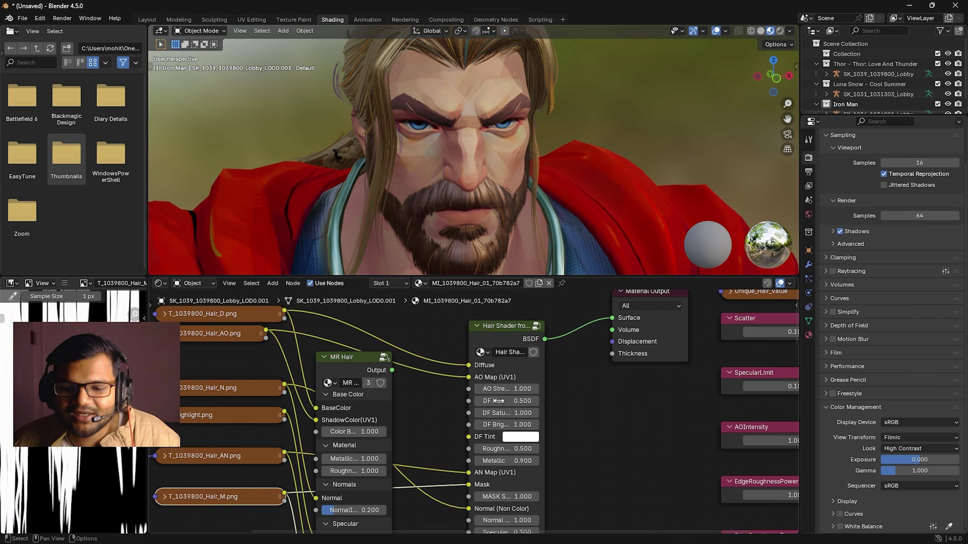
pyautogui.moveTo(533, 401); pyautogui.dragTo(520, 362, button='middle')
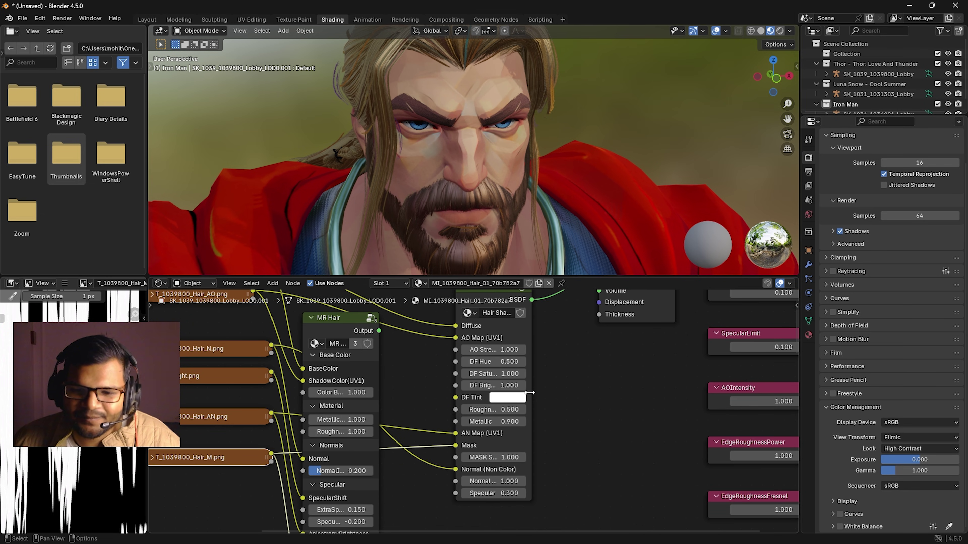
pyautogui.moveTo(529, 394); pyautogui.dragTo(587, 393)
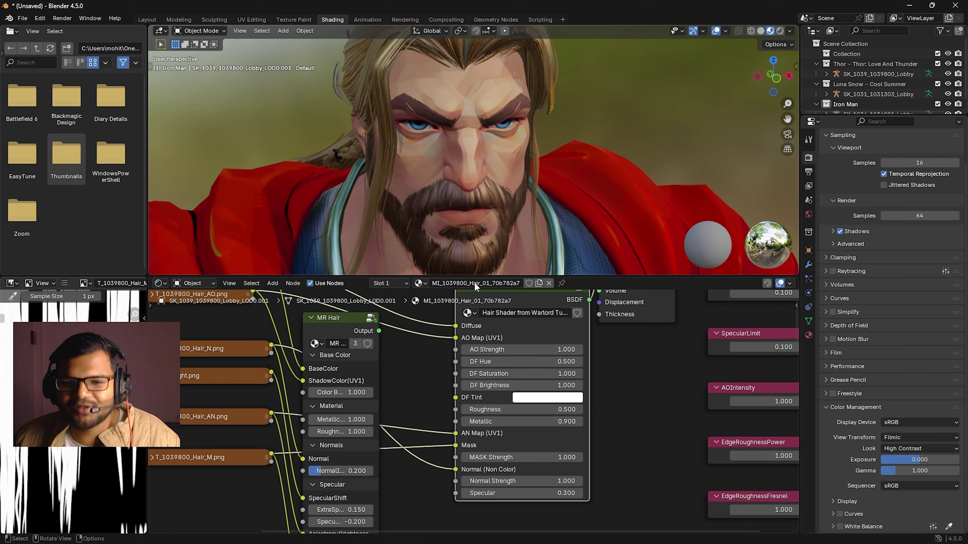
pyautogui.moveTo(526, 412); pyautogui.dragTo(553, 410)
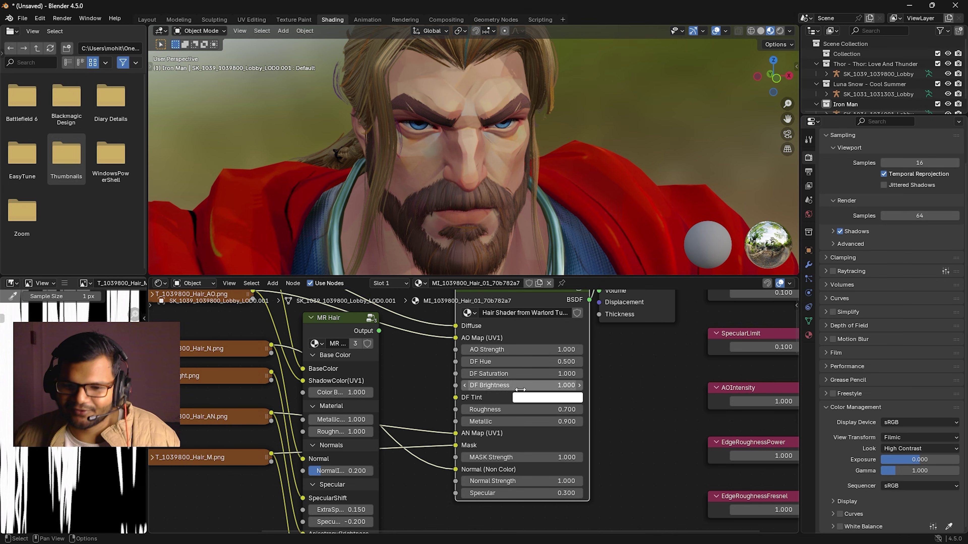
# Set the hair shader's Metallic value to 1.000.
pyautogui.scroll(-5, 453, 214)
pyautogui.scroll(5, 438, 160)
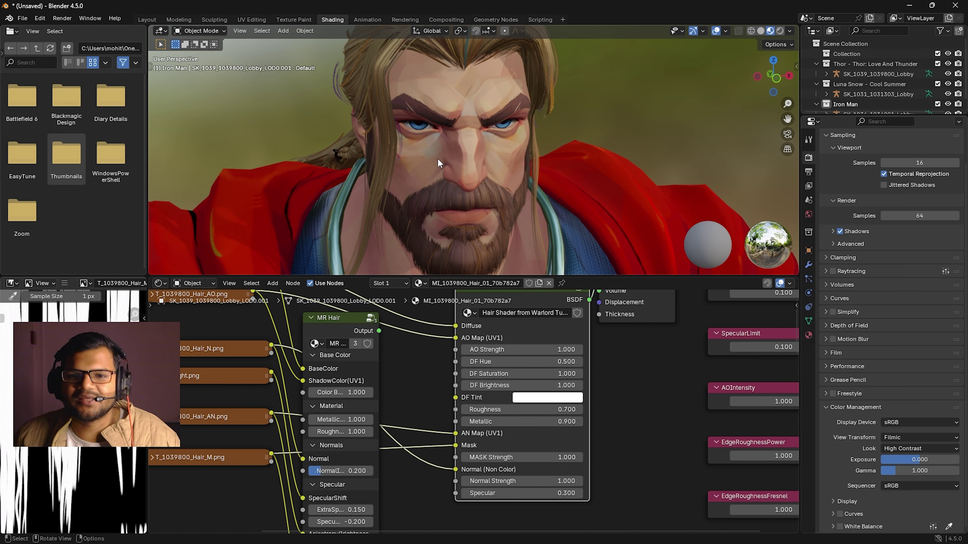
pyautogui.moveTo(553, 421)
pyautogui.mouseDown()
pyautogui.moveTo(515, 421)
pyautogui.moveTo(533, 421)
pyautogui.mouseUp()
pyautogui.scroll(-3, 482, 244)
pyautogui.scroll(1, 541, 366)
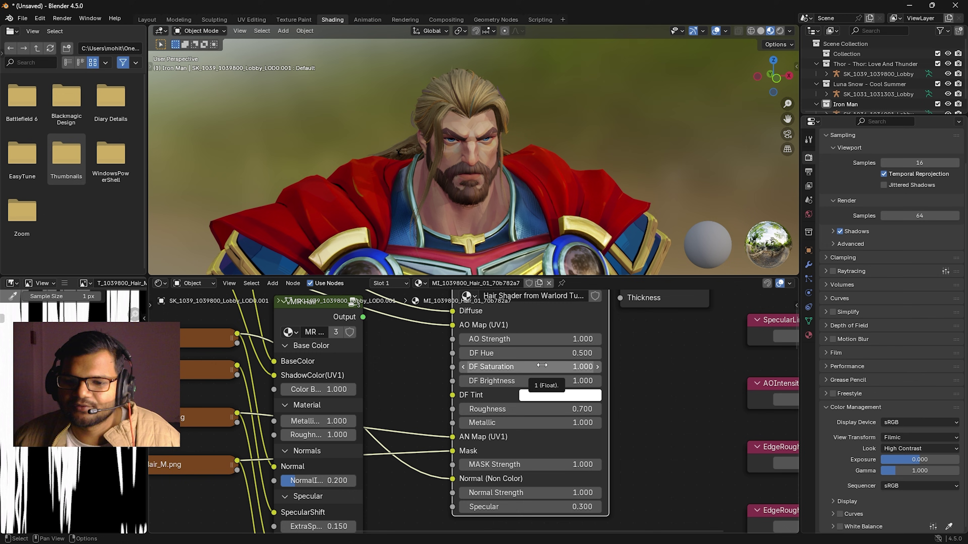
pyautogui.scroll(1, 543, 396)
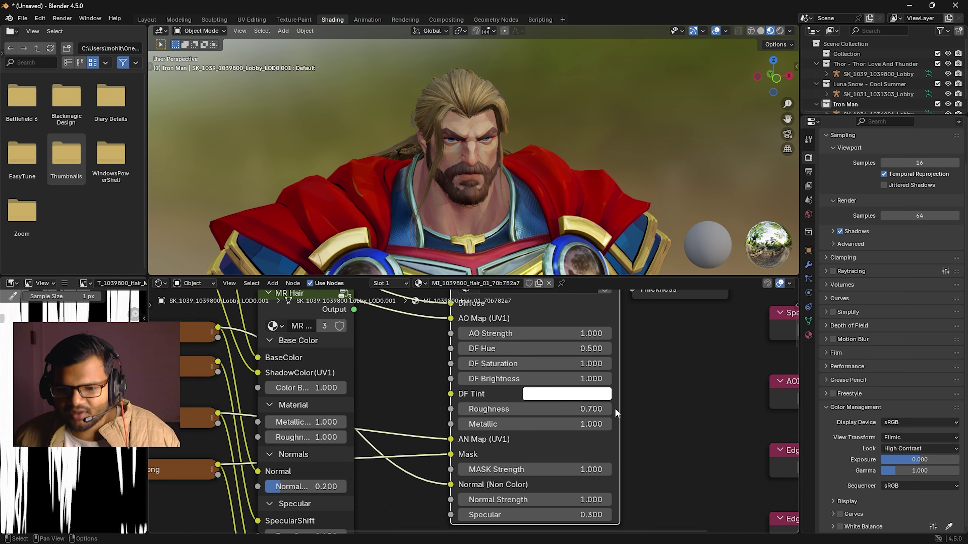
# Try a green DF Tint on Thor's hair, then revert it to white.
pyautogui.click(591, 396)
pyautogui.moveTo(597, 279); pyautogui.dragTo(534, 202)
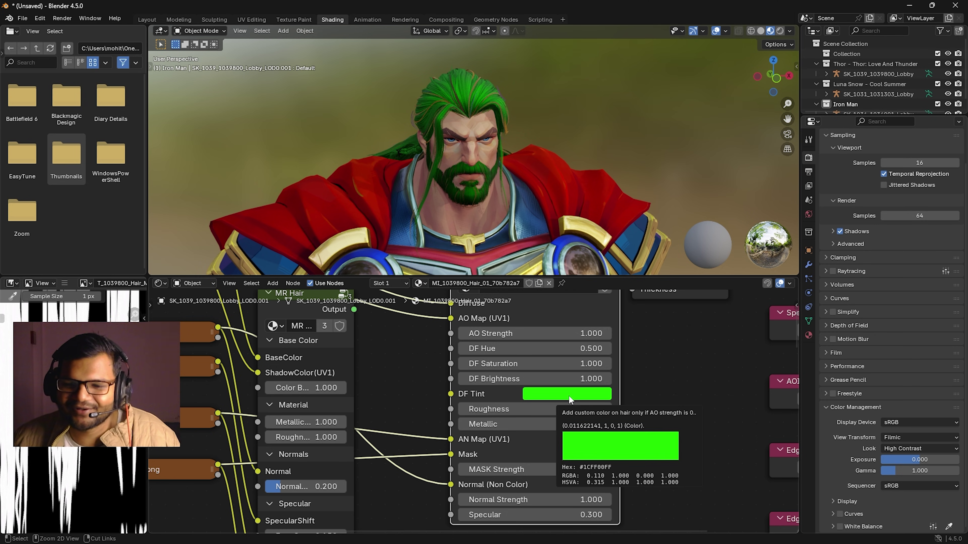
pyautogui.press('BackSpace')
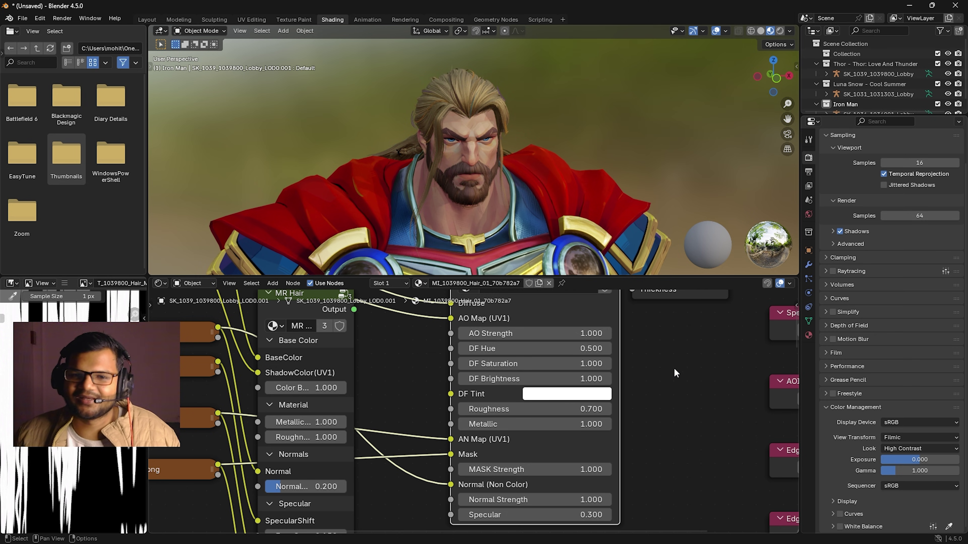
# Move the view over to Luna Snow and select her body to show MI_1031303_Equip01.
pyautogui.moveTo(496, 90); pyautogui.dragTo(489, 86, button='middle')
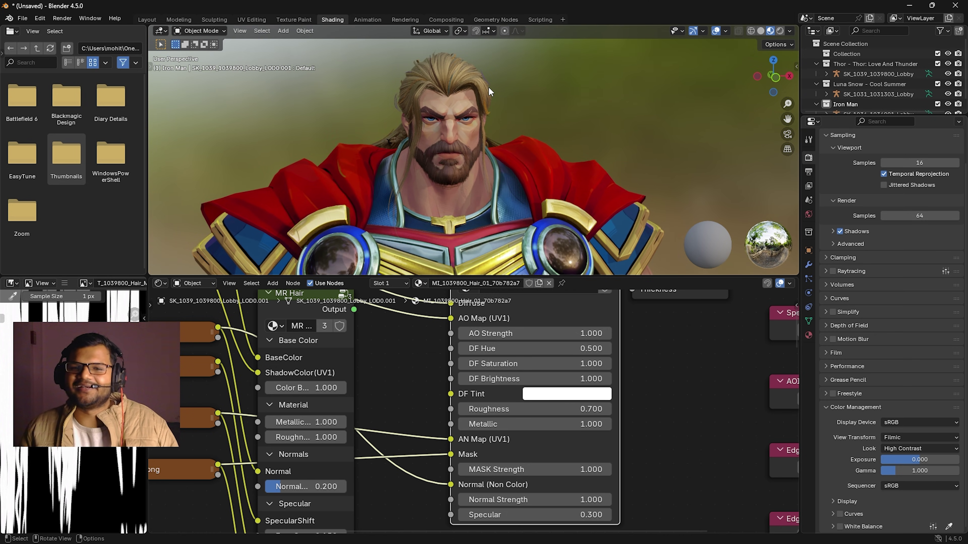
pyautogui.scroll(-3, 482, 125)
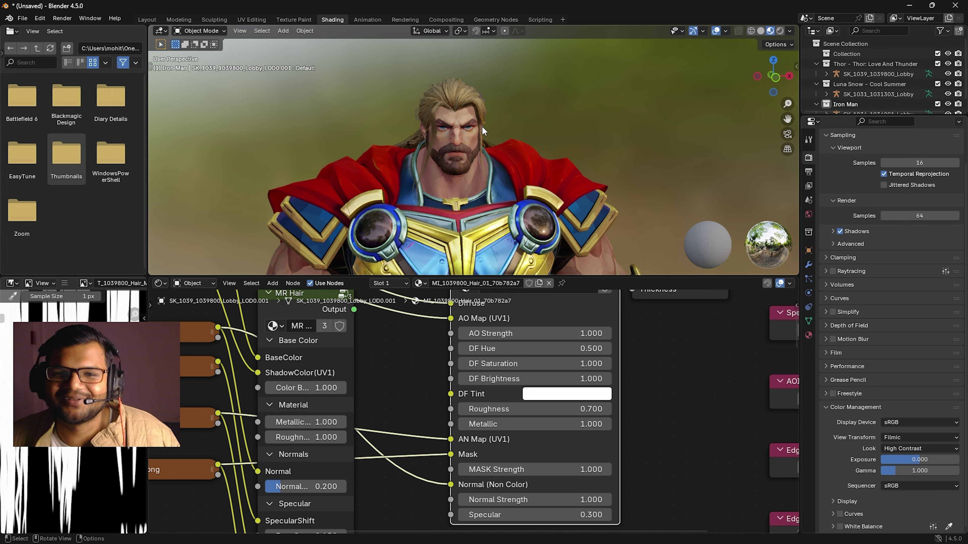
pyautogui.scroll(-3, 472, 96)
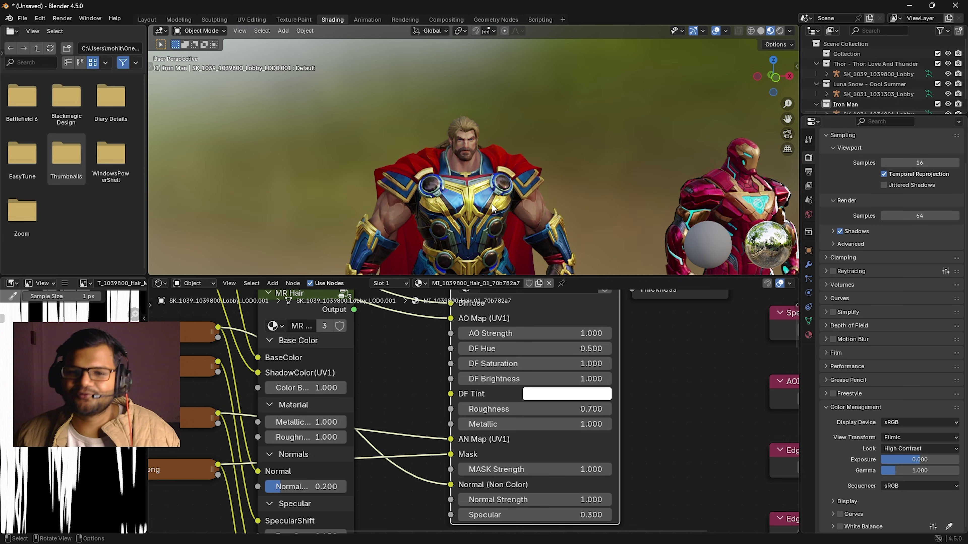
pyautogui.moveTo(797, 116); pyautogui.dragTo(329, 112)
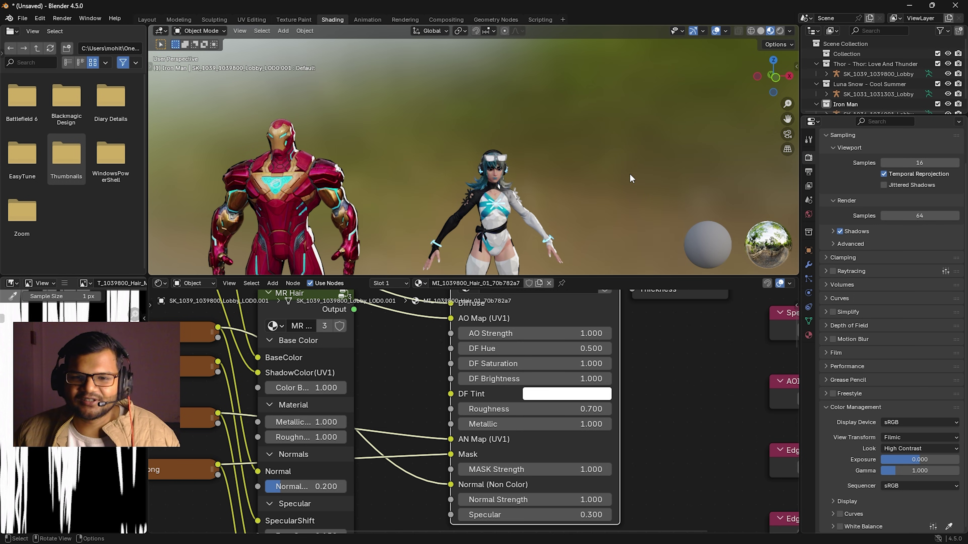
pyautogui.scroll(8, 630, 179)
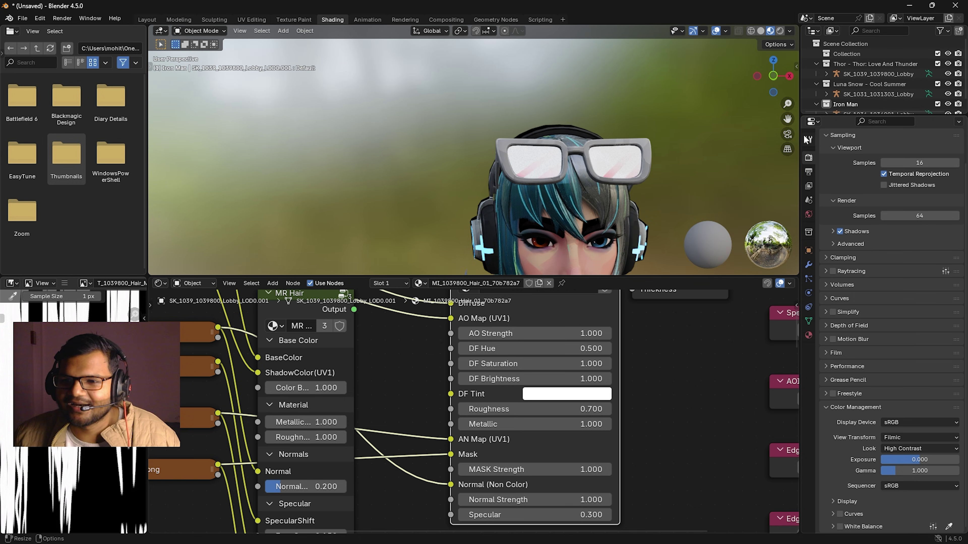
pyautogui.moveTo(787, 119); pyautogui.dragTo(727, 15)
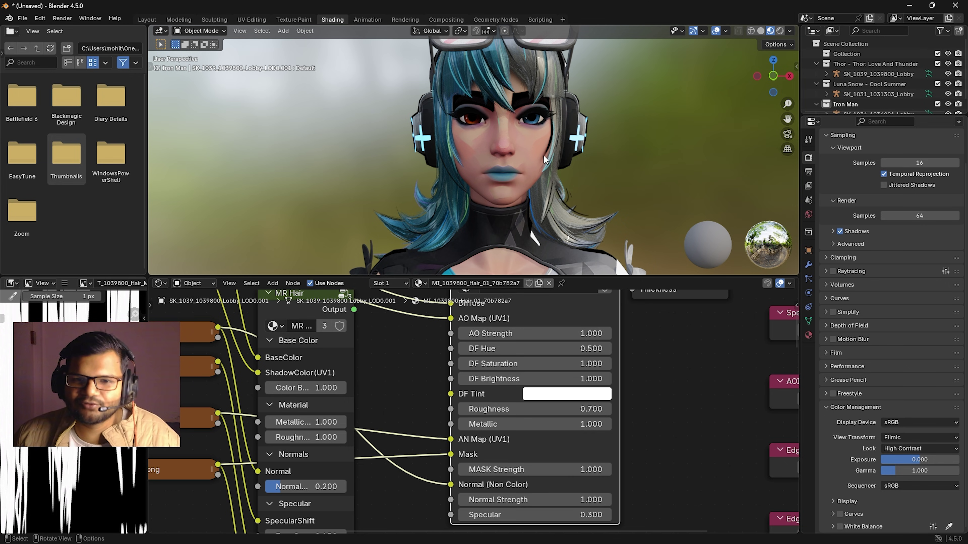
pyautogui.click(533, 149)
pyautogui.scroll(-8, 556, 194)
pyautogui.scroll(5, 494, 228)
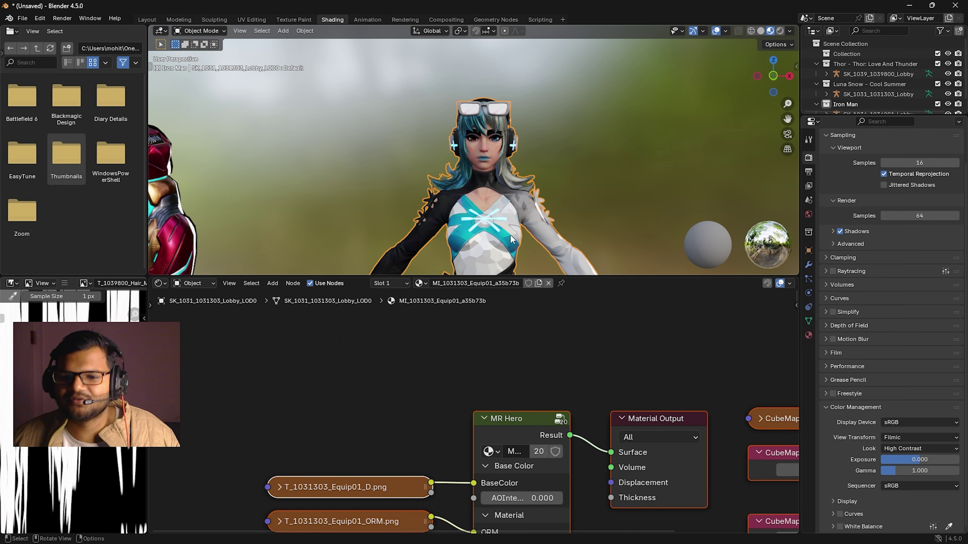
# Separate Luna Snow's mesh into parts by material in Edit Mode.
pyautogui.scroll(-3, 478, 214)
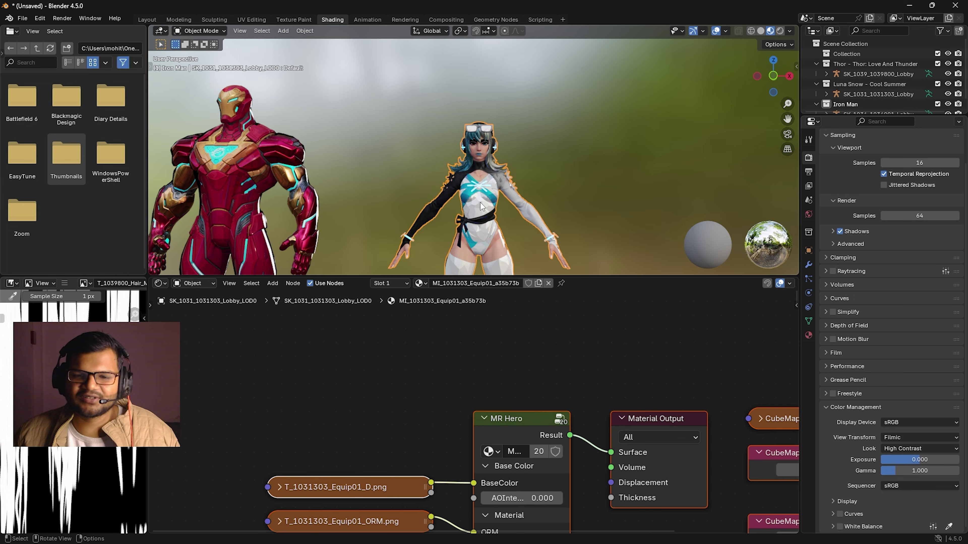
pyautogui.press('Tab')
pyautogui.rightClick(480, 199)
pyautogui.moveTo(440, 394)
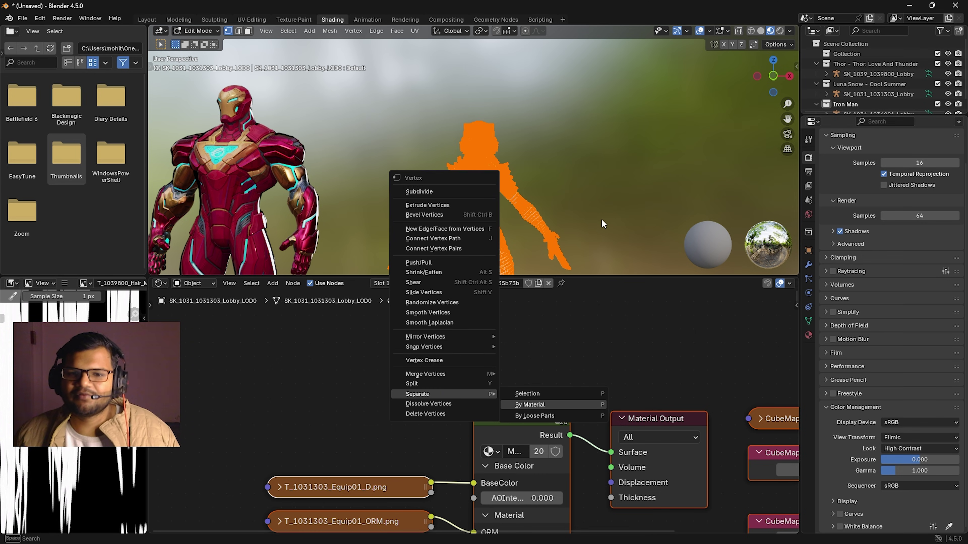
pyautogui.press('Return')
pyautogui.press('Tab')
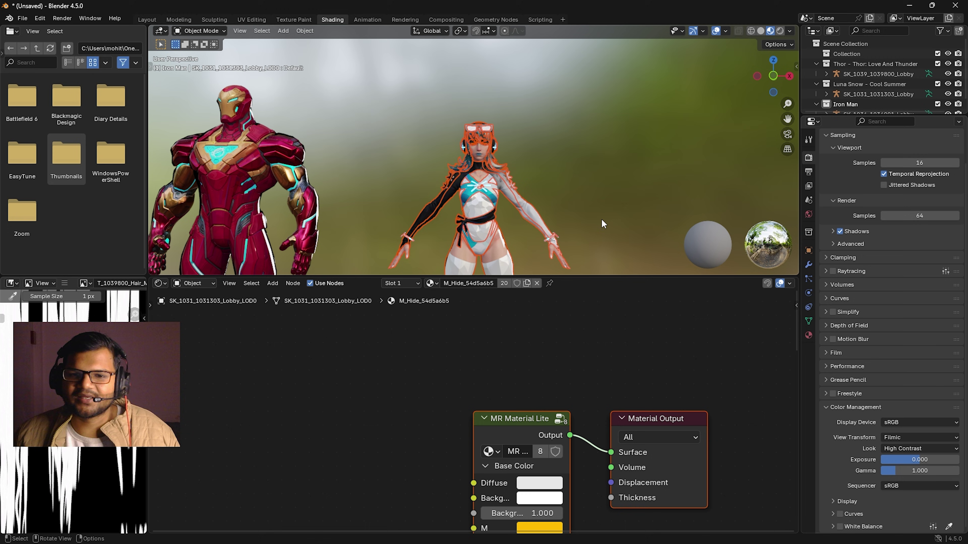
# Select Luna Snow's separated hair to show her Hair_01 material with MR Hair.
pyautogui.click(585, 165)
pyautogui.scroll(4, 502, 156)
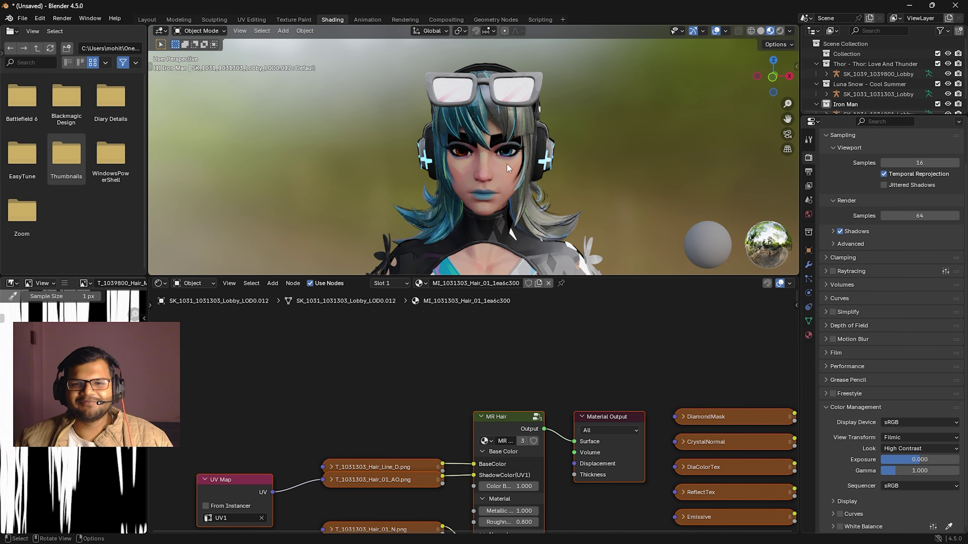
pyautogui.scroll(3, 507, 165)
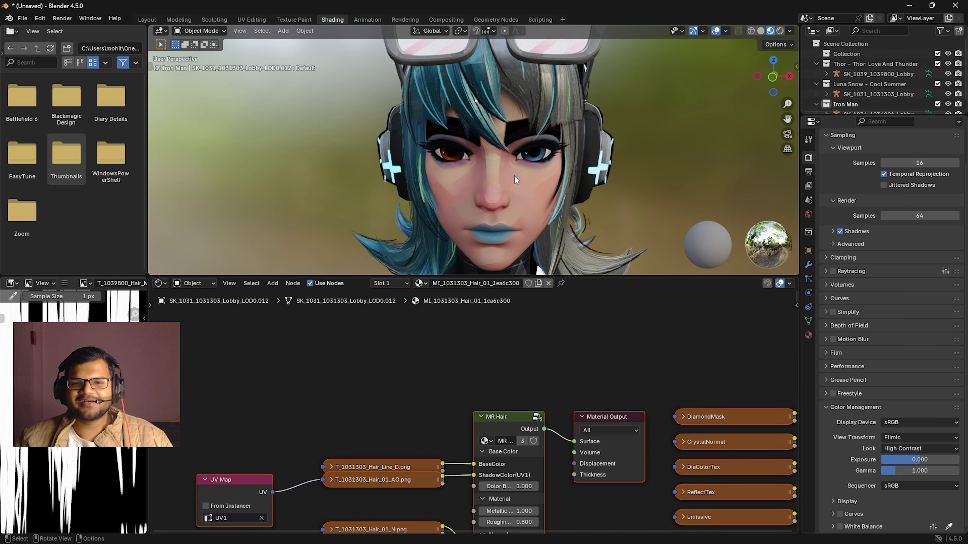
pyautogui.scroll(-2, 510, 183)
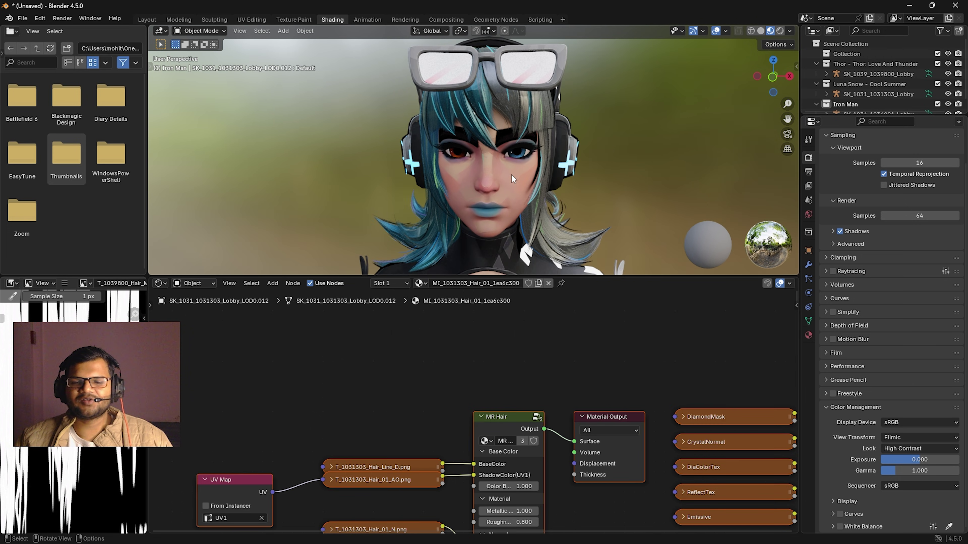
# Select Luna Snow's face and lower the MR Hero AOIntensity from 1.000 to 0.000.
pyautogui.click(500, 165)
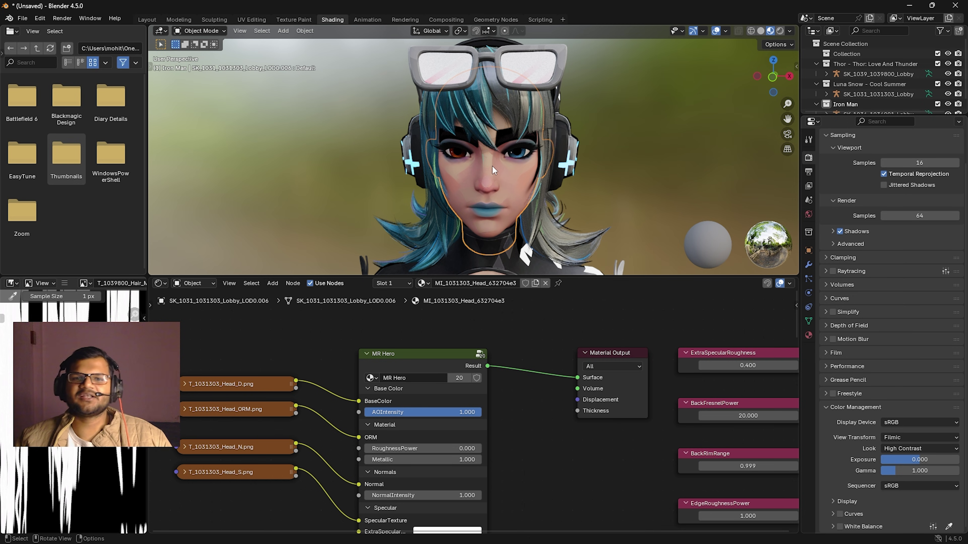
pyautogui.scroll(1, 456, 390)
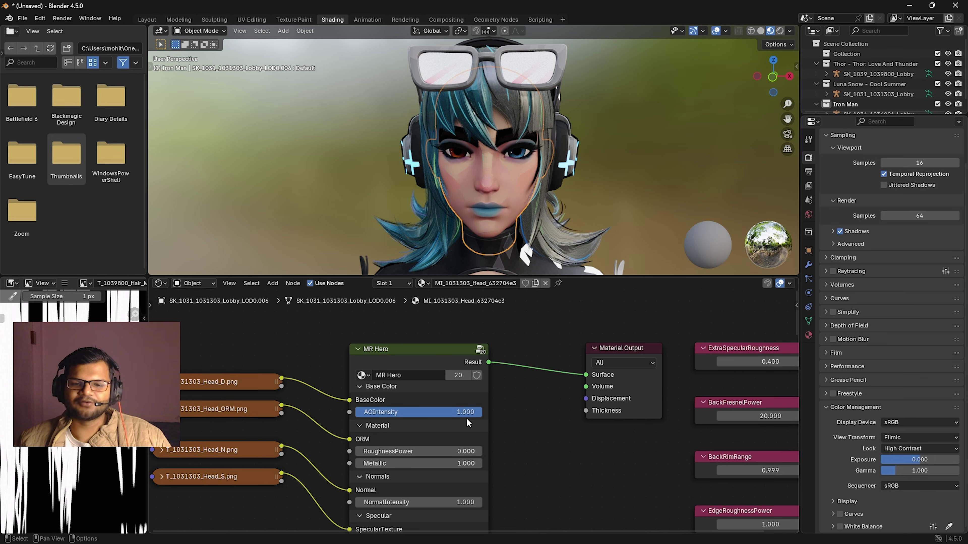
pyautogui.moveTo(478, 414); pyautogui.dragTo(346, 414)
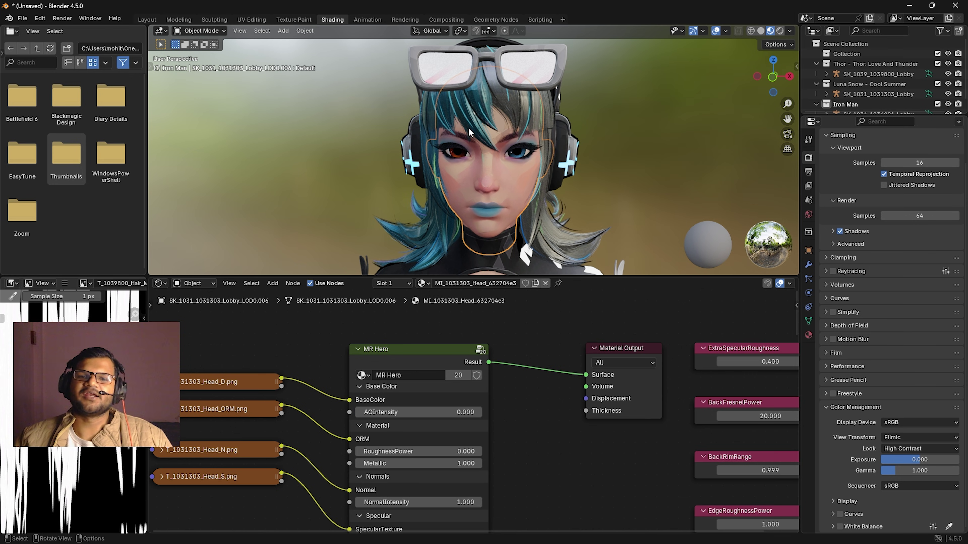
# Orbit around Luna Snow's head to inspect the lighter face from the front.
pyautogui.scroll(6, 506, 142)
pyautogui.scroll(-3, 506, 142)
pyautogui.scroll(3, 514, 155)
pyautogui.moveTo(515, 155); pyautogui.dragTo(526, 178, button='middle')
pyautogui.scroll(-4, 494, 143)
pyautogui.scroll(-3, 510, 168)
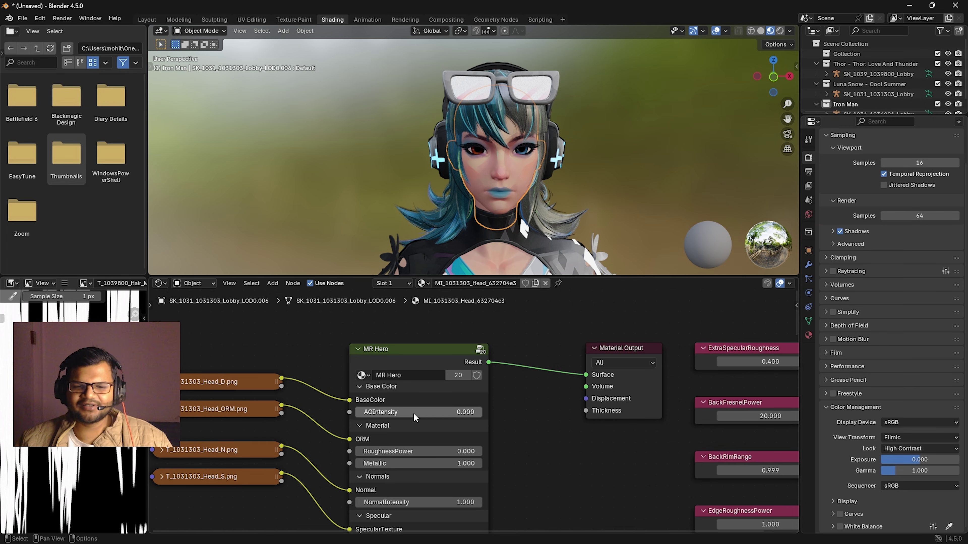
pyautogui.scroll(4, 464, 176)
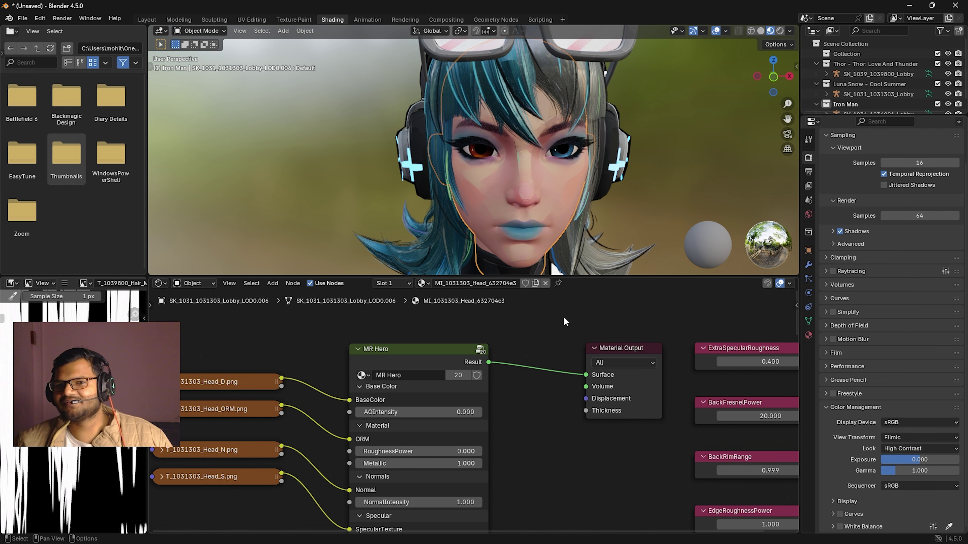
pyautogui.scroll(-3, 498, 199)
pyautogui.scroll(3, 534, 175)
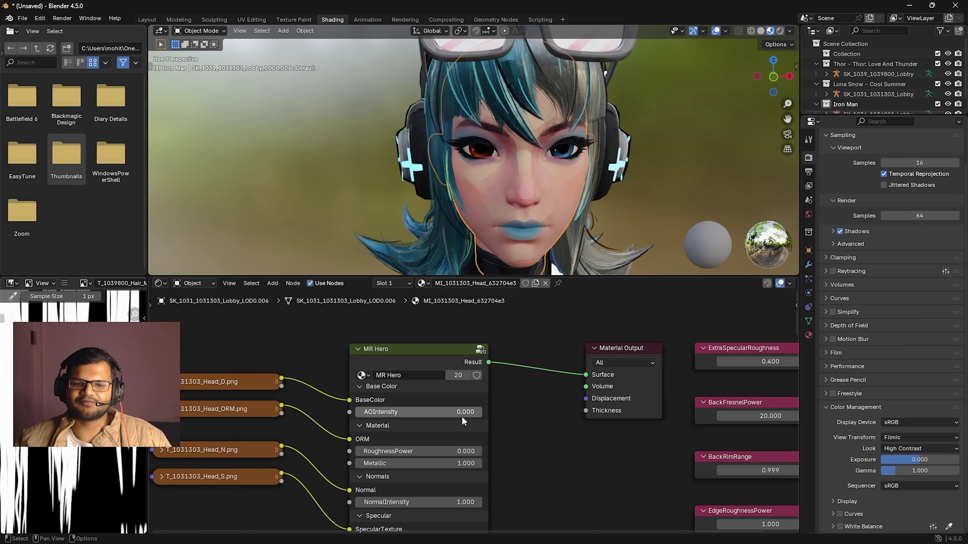
pyautogui.moveTo(532, 149); pyautogui.dragTo(659, 162, button='middle')
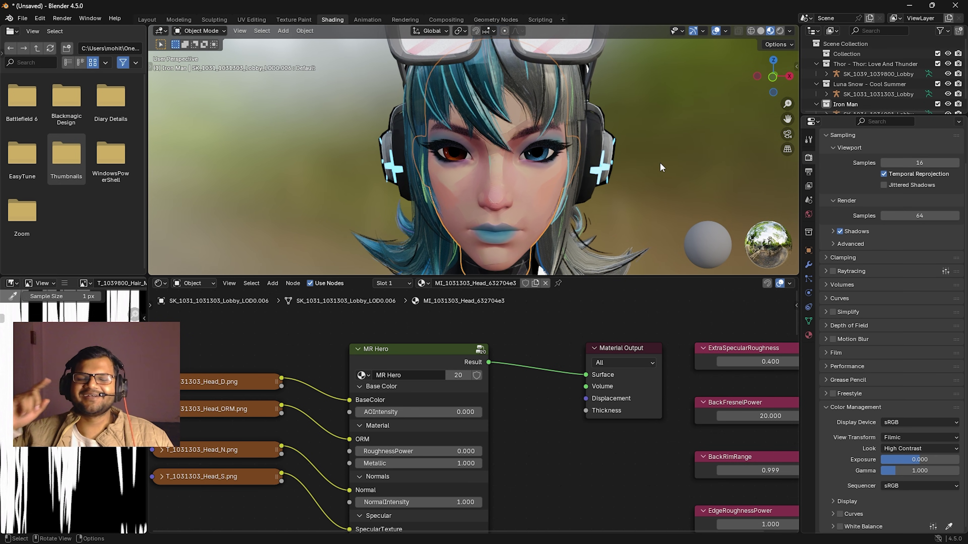
pyautogui.scroll(-10, 643, 158)
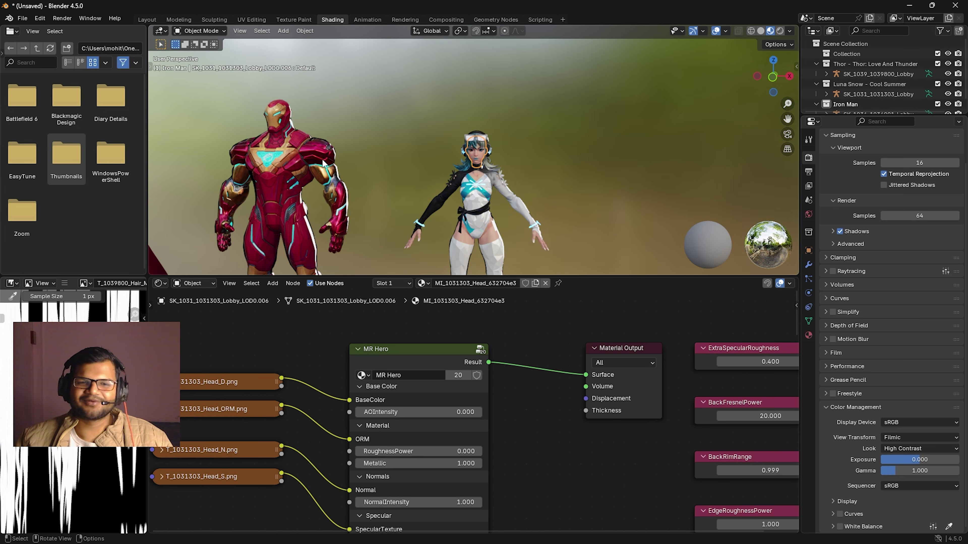
# Pan back to Thor and select his cape to view its material.
pyautogui.moveTo(786, 119); pyautogui.dragTo(966, 86)
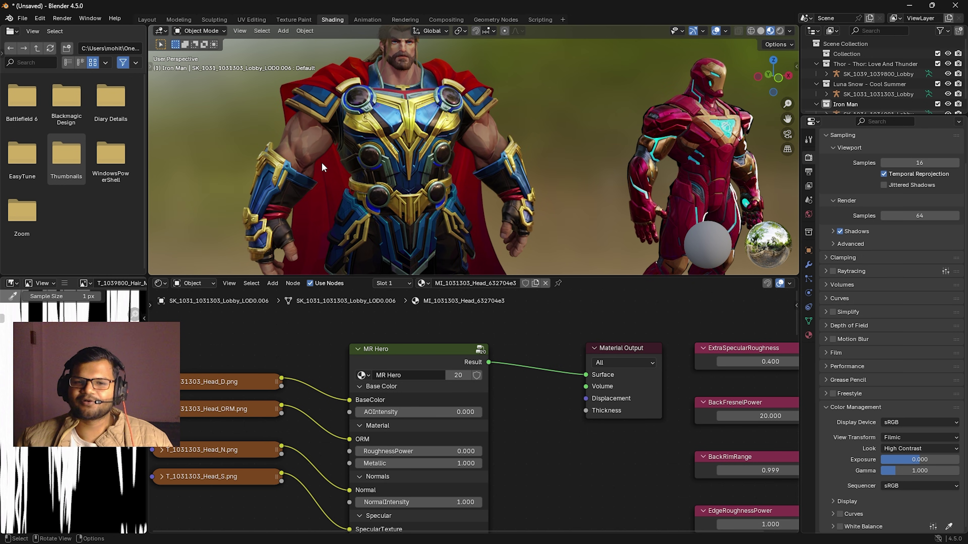
pyautogui.click(325, 166)
pyautogui.scroll(-2, 364, 143)
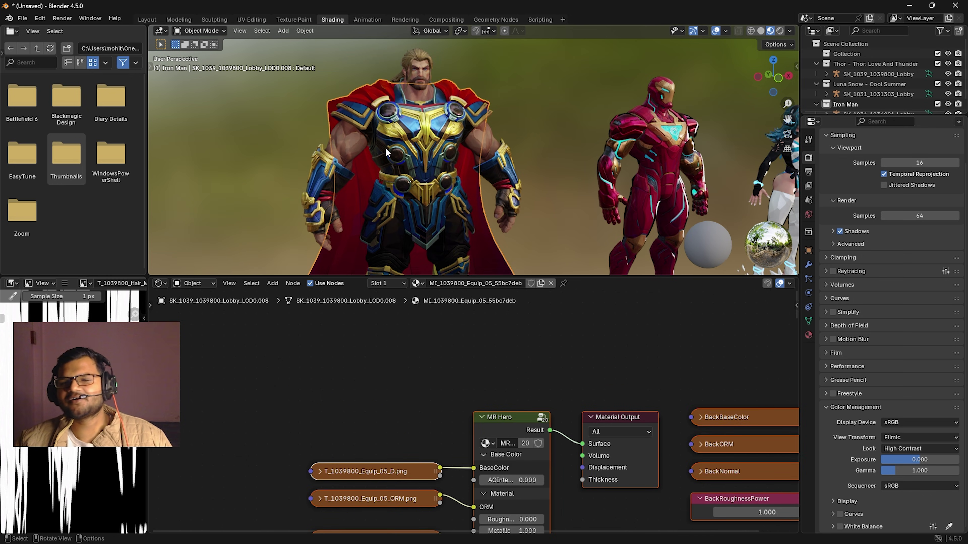
pyautogui.moveTo(386, 147); pyautogui.dragTo(373, 147, button='middle')
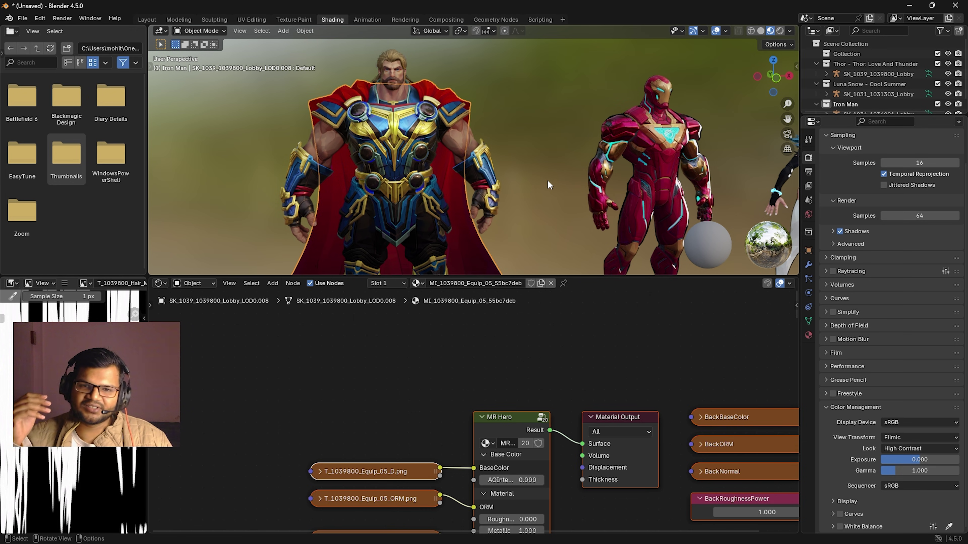
# Select Thor's armour bracers to show the Equip_03 MR Hero and MR Shader setup.
pyautogui.click(517, 419)
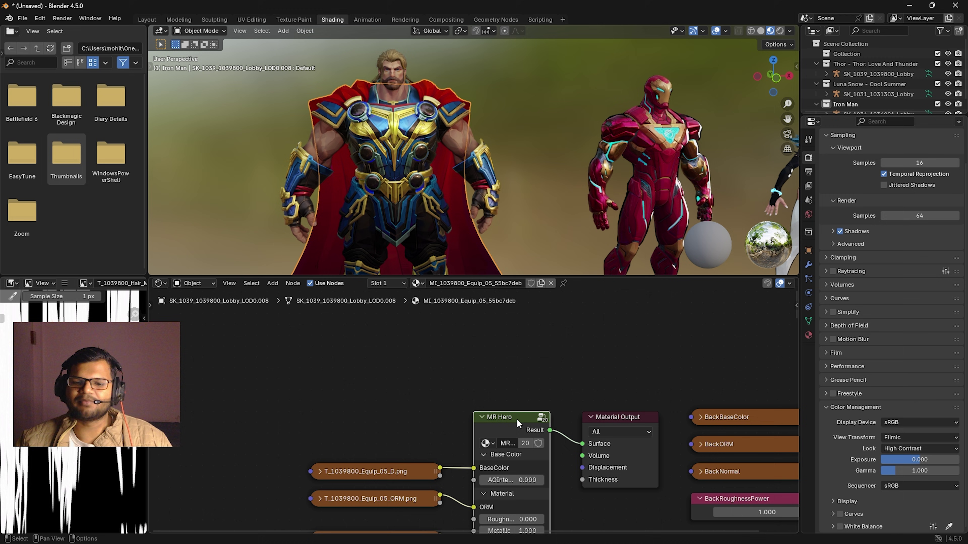
pyautogui.moveTo(525, 370); pyautogui.dragTo(525, 358, button='middle')
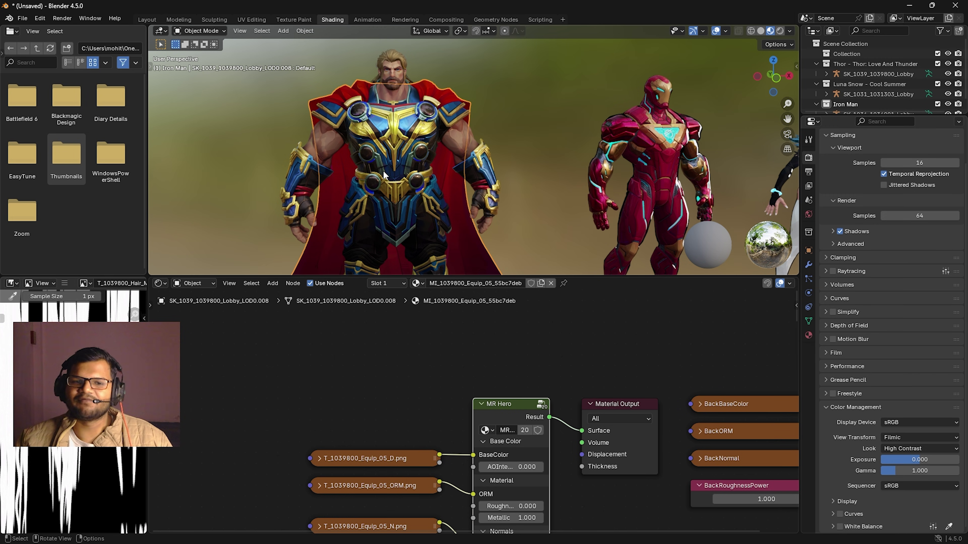
pyautogui.click(306, 176)
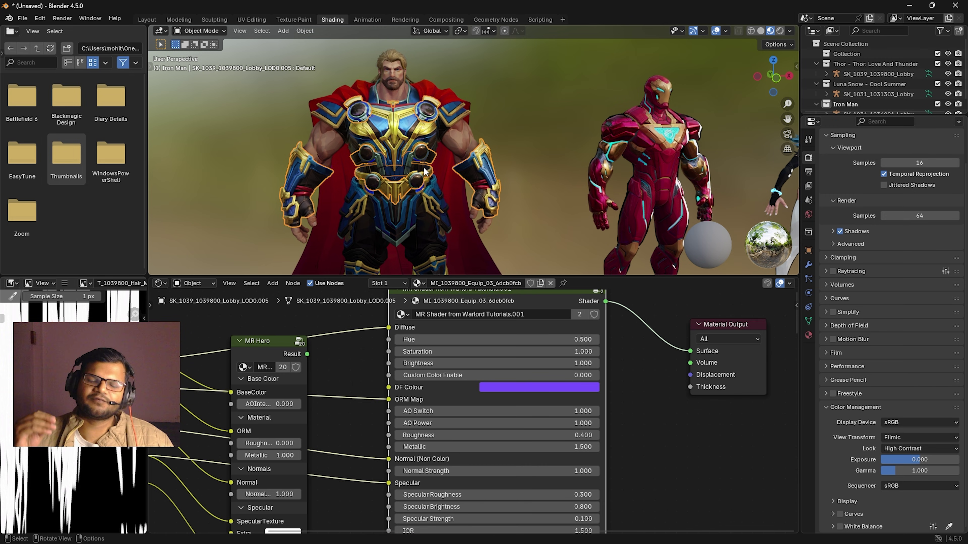